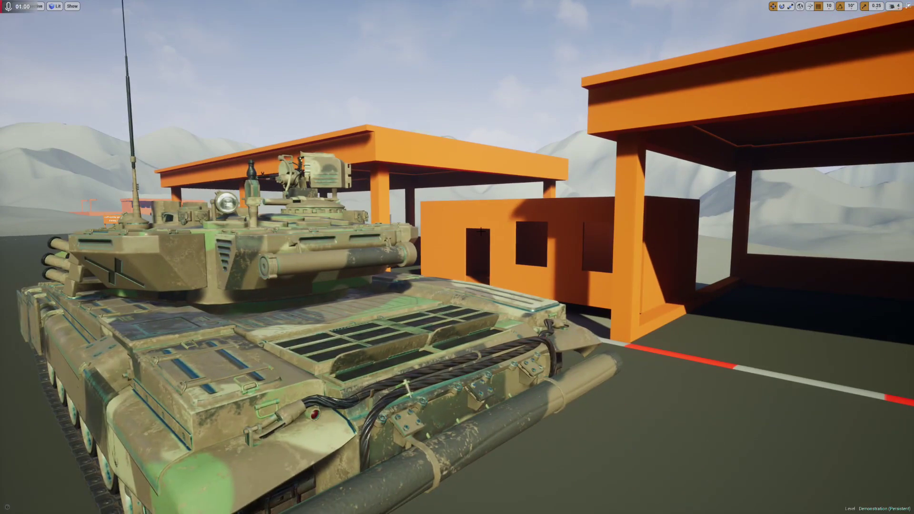
- Start playing the level in the editor, walk around the parked tank and enter it
{"action": "key", "text": "alt+p"}
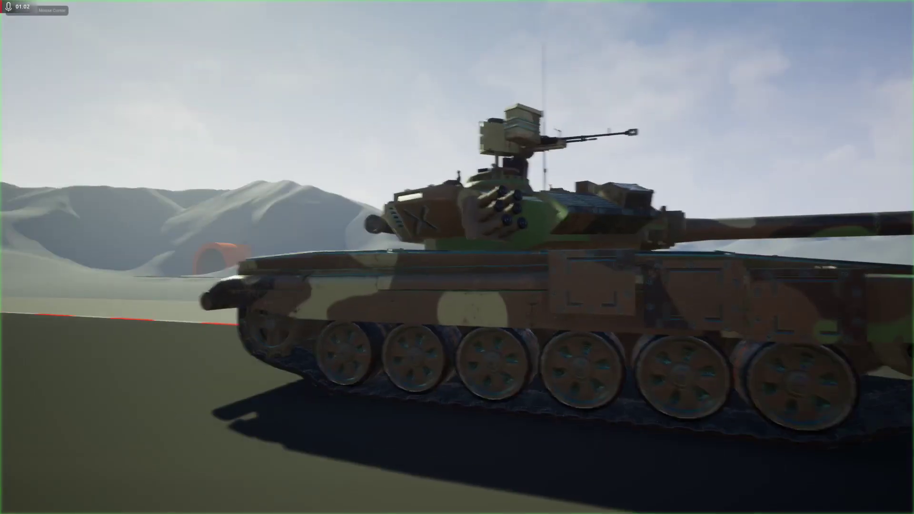
{"action": "key", "text": "w"}
{"action": "key", "text": "d"}
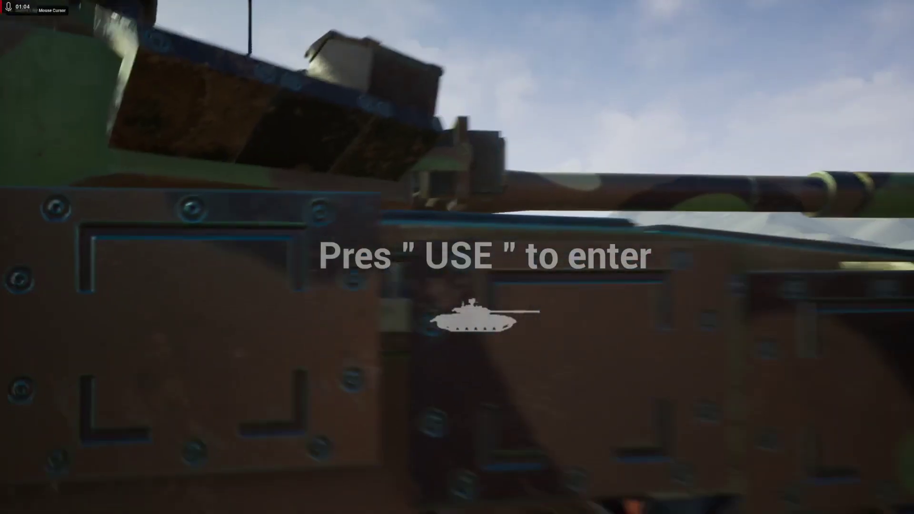
{"action": "key", "text": "s"}
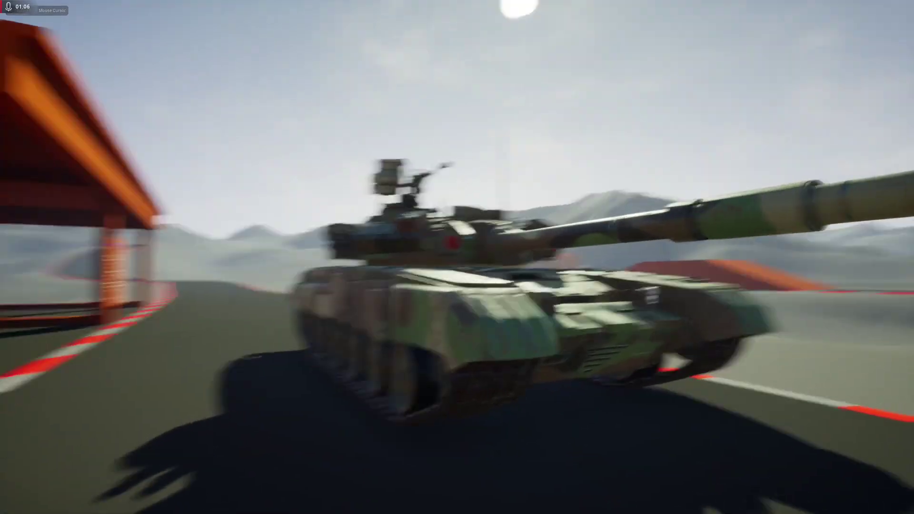
{"action": "key", "text": "a"}
{"action": "key", "text": "w"}
{"action": "key", "text": "e"}
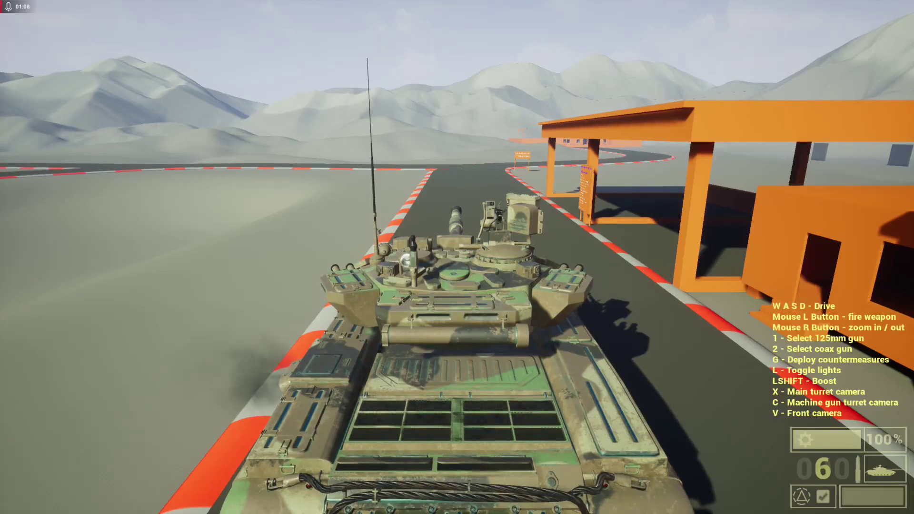
- Drive the tank along the track, over the orange bumps and into the tunnel
{"action": "key", "text": "w"}
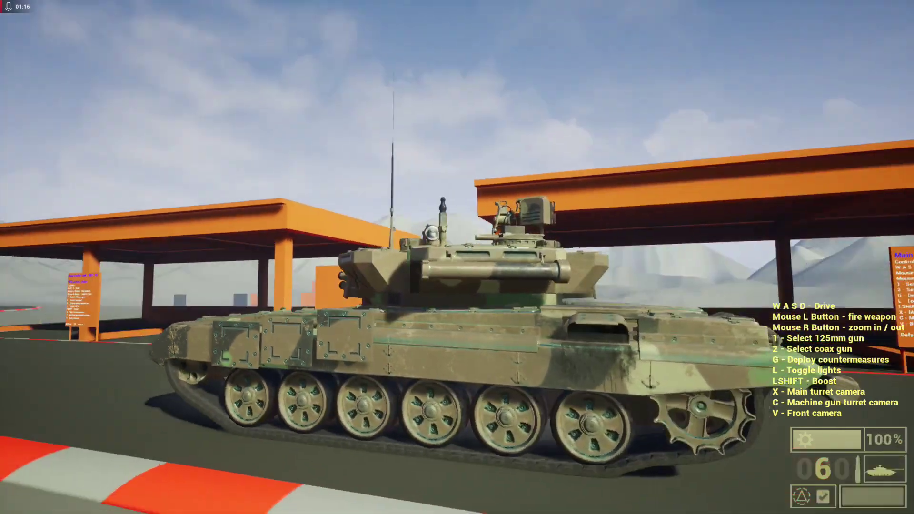
{"action": "key", "text": "w"}
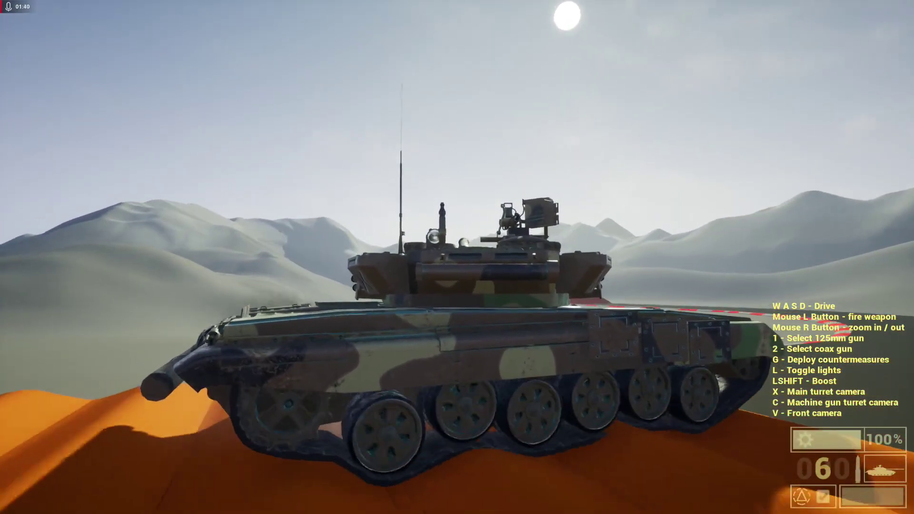
{"action": "key", "text": "w"}
{"action": "key", "text": "a"}
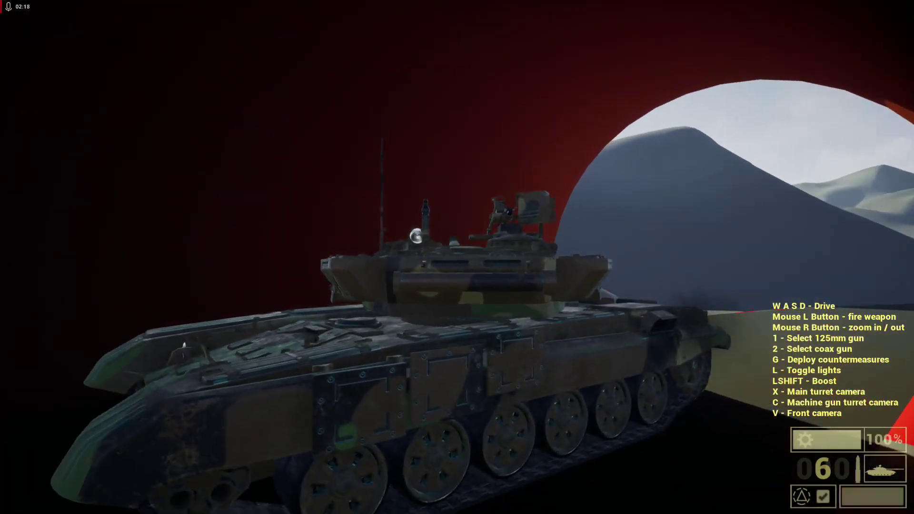
- Turn on the tank's lights and drive out of the tunnel using the main turret camera
{"action": "key", "text": "l"}
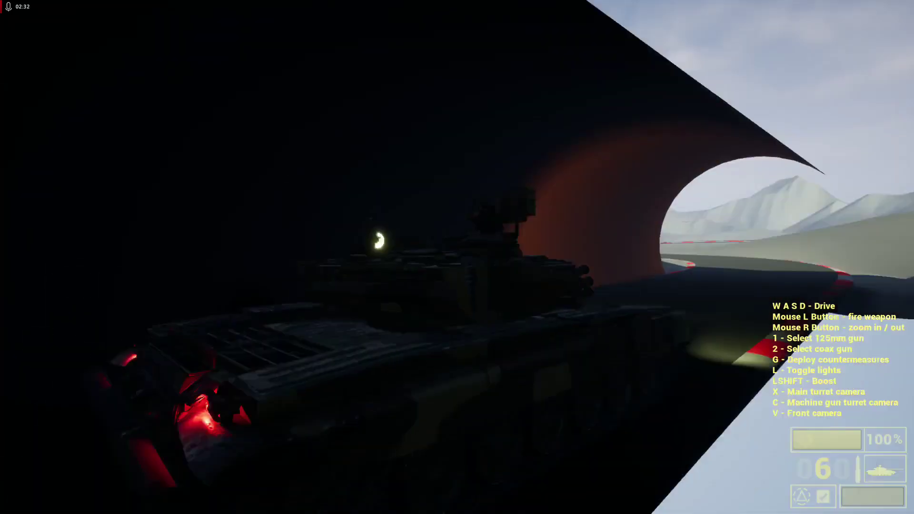
{"action": "key", "text": "x"}
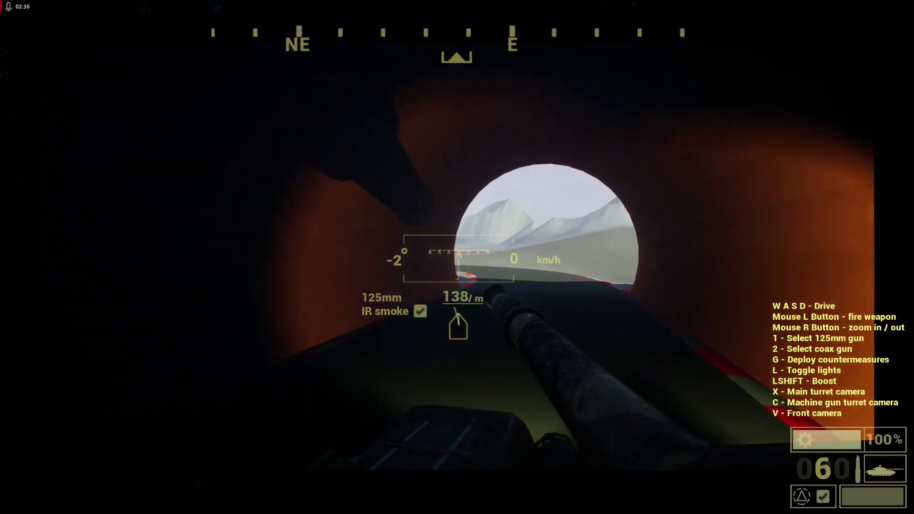
{"action": "key", "text": "w"}
{"action": "key", "text": "w"}
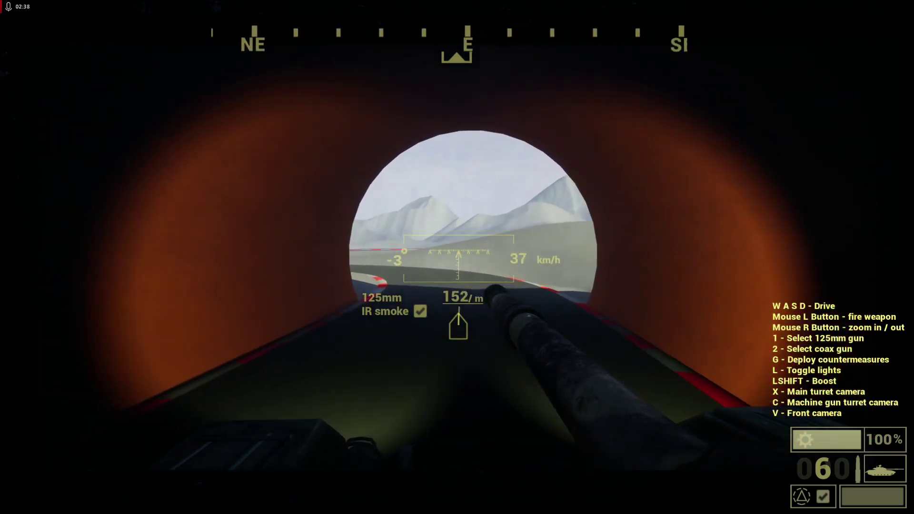
{"action": "key", "text": "w"}
{"action": "key", "text": "a"}
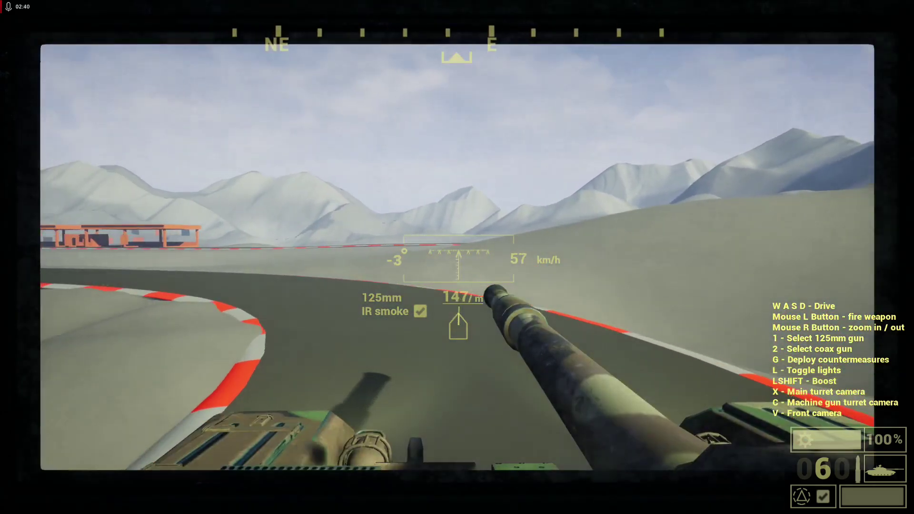
- Steer the tank left around the bend, line it up with the orange ramp and drive over it
{"action": "key", "text": "a"}
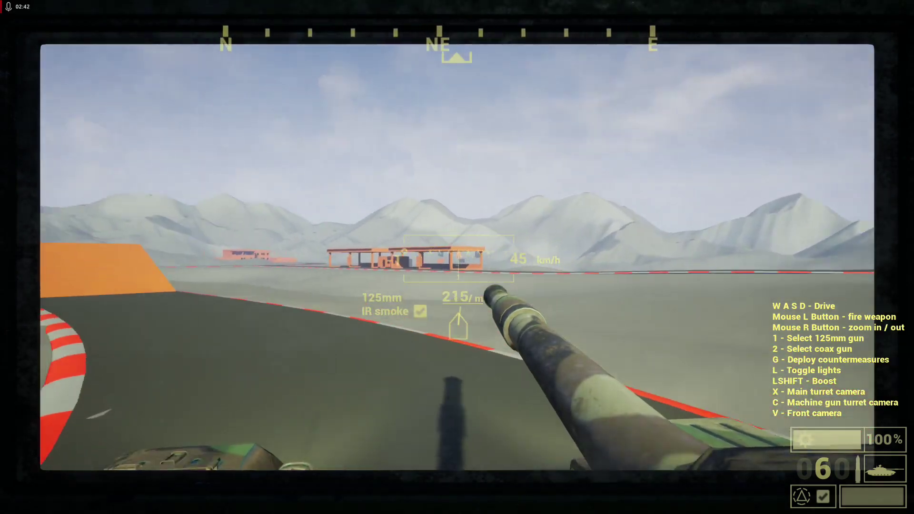
{"action": "key", "text": "s"}
{"action": "key", "text": "a"}
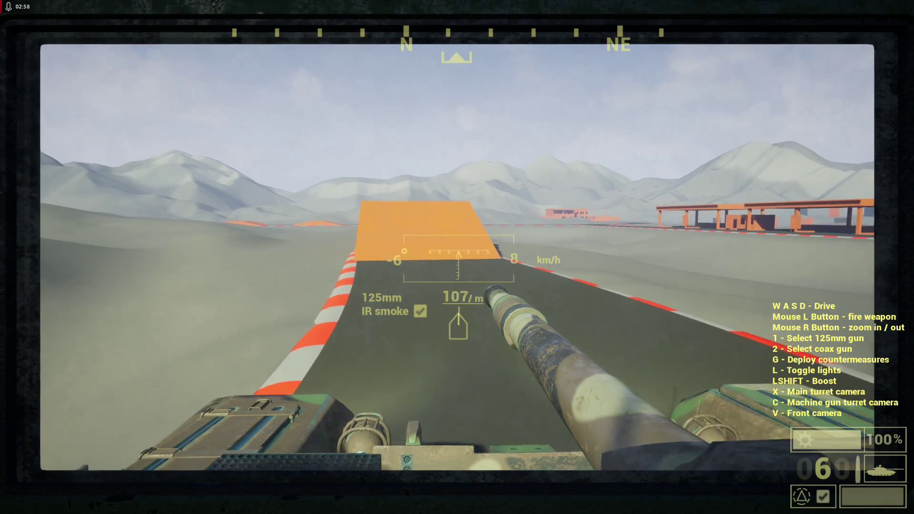
{"action": "key", "text": "w"}
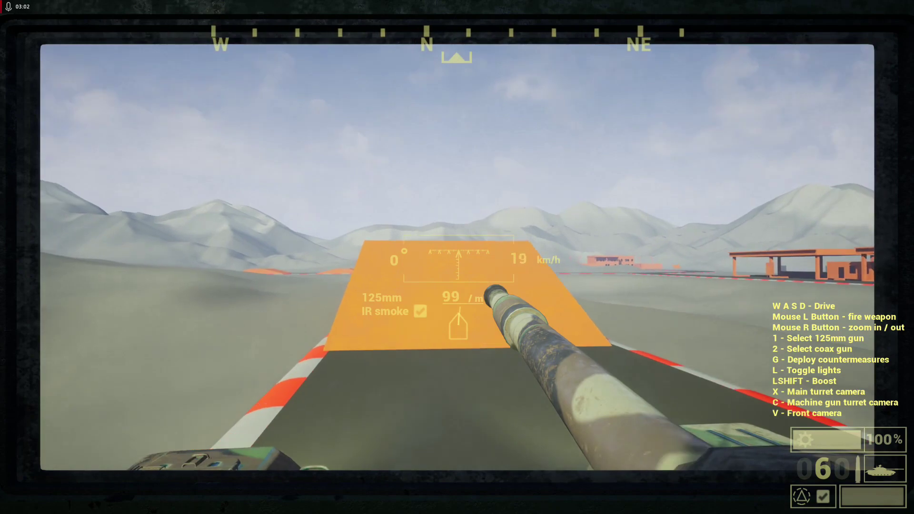
{"action": "key", "text": "w"}
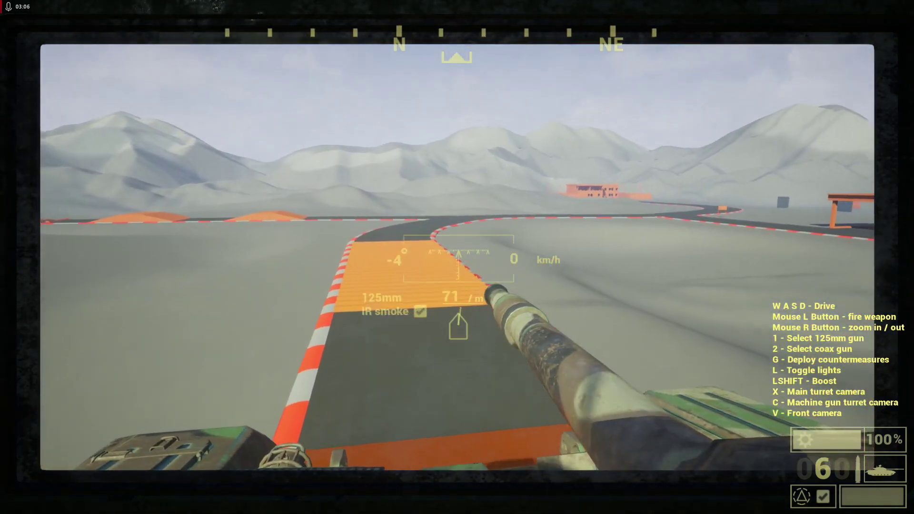
{"action": "key", "text": "w"}
{"action": "key", "text": "w"}
{"action": "key", "text": "s"}
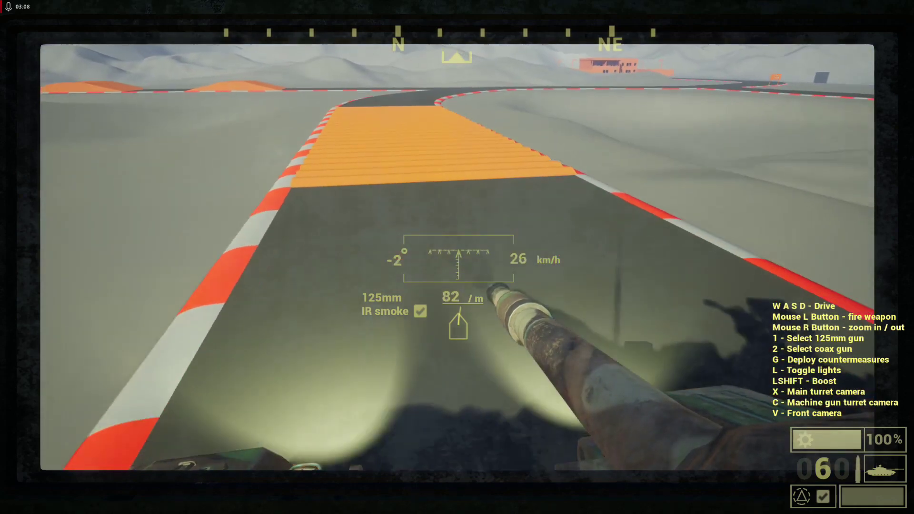
- Toggle the lights, return to the external view and drive the tank across the ridged orange section
{"action": "key", "text": "l"}
{"action": "key", "text": "x"}
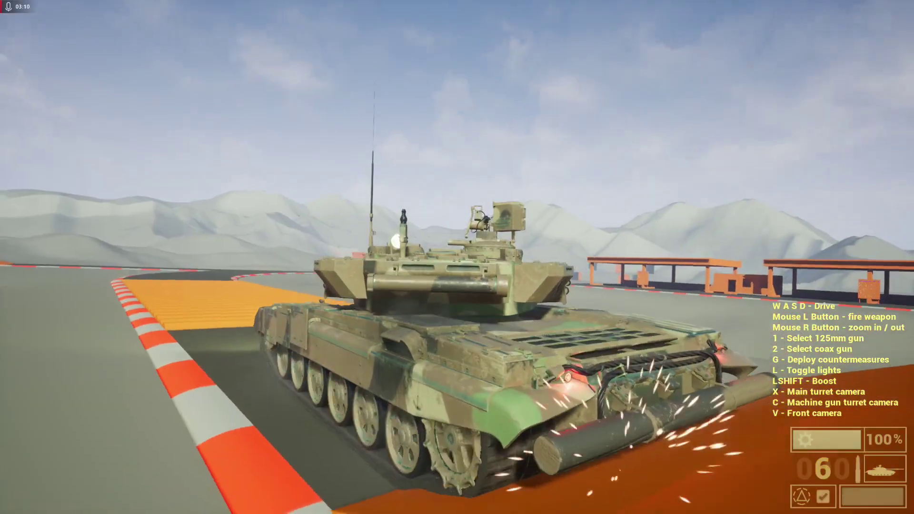
{"action": "key", "text": "w"}
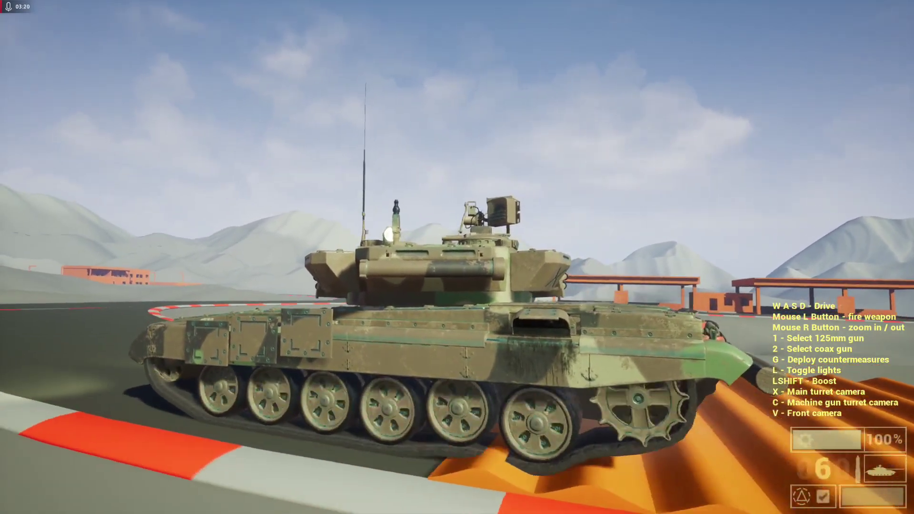
{"action": "key", "text": "w"}
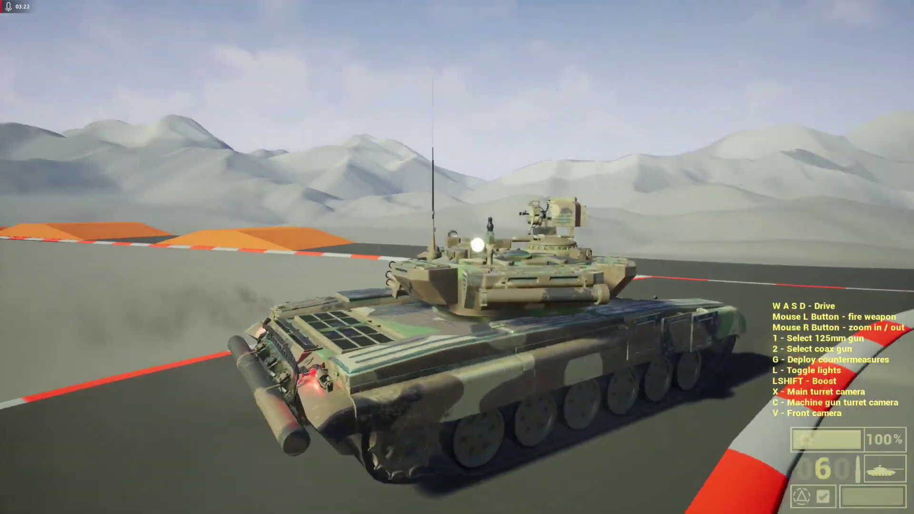
- Steer the tank right through the bend and along the track toward the target blocks
{"action": "key", "text": "d"}
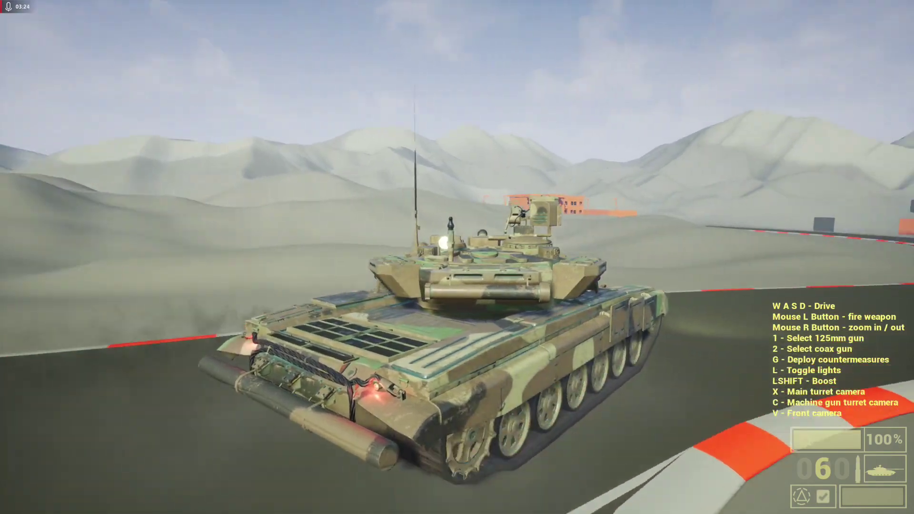
{"action": "key", "text": "d"}
{"action": "key", "text": "w"}
{"action": "key", "text": "a"}
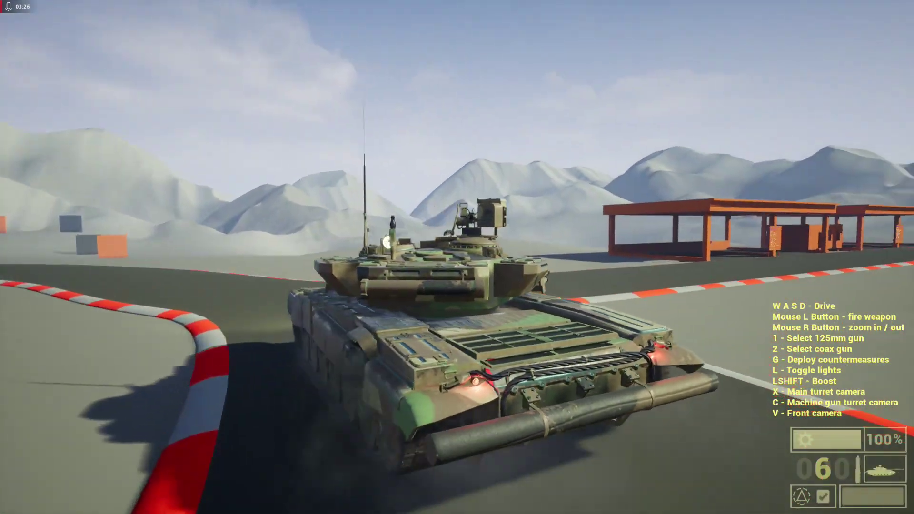
{"action": "key", "text": "w"}
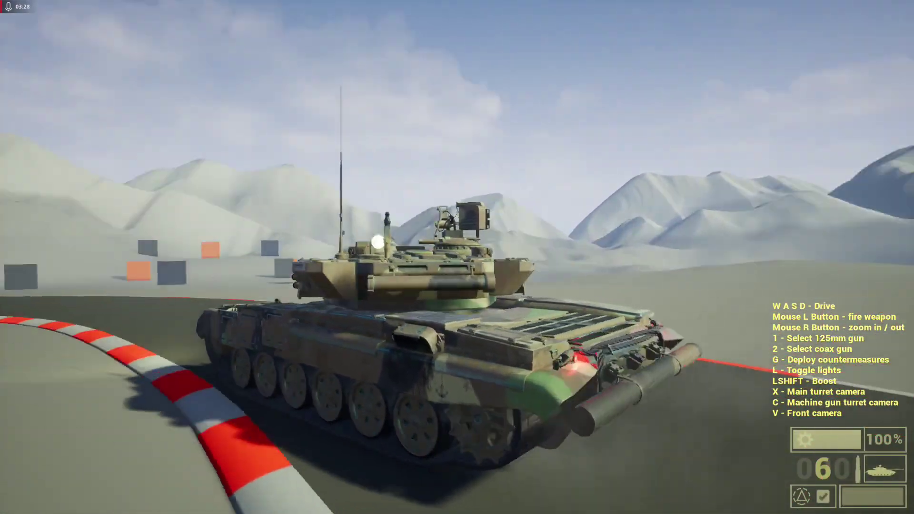
- Follow the left-hand curve and drive the tank up to the walled target building
{"action": "key", "text": "w"}
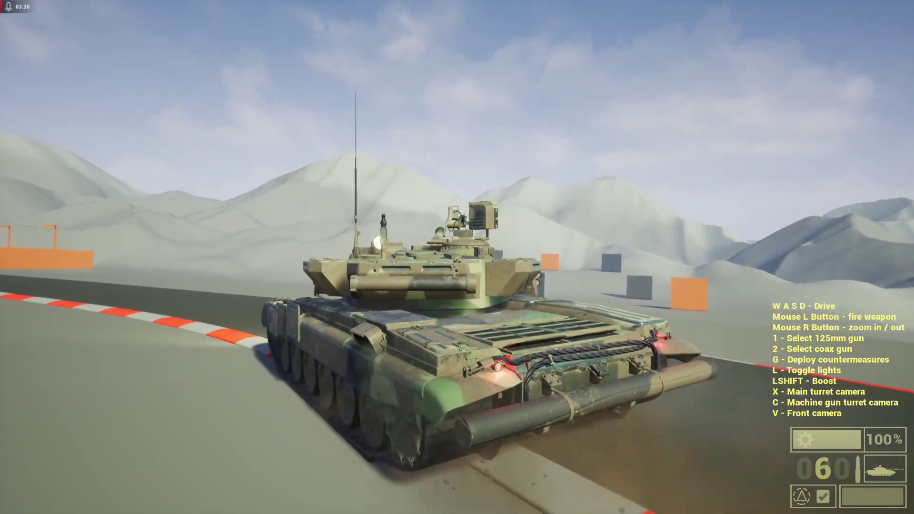
{"action": "key", "text": "a"}
{"action": "key", "text": "w"}
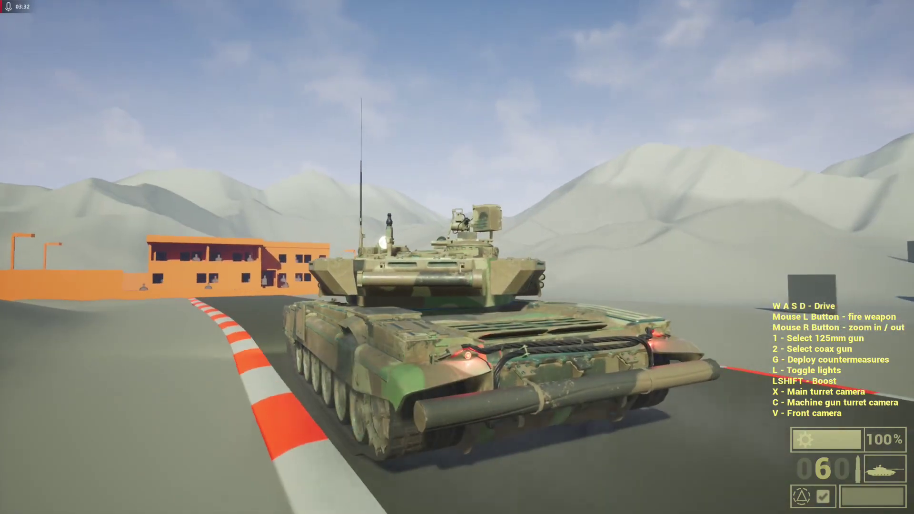
{"action": "key", "text": "w"}
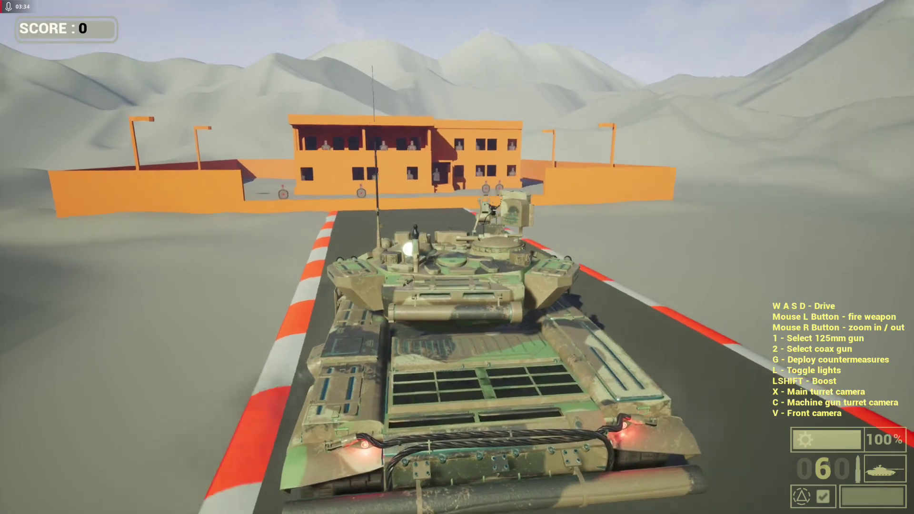
{"action": "key", "text": "w"}
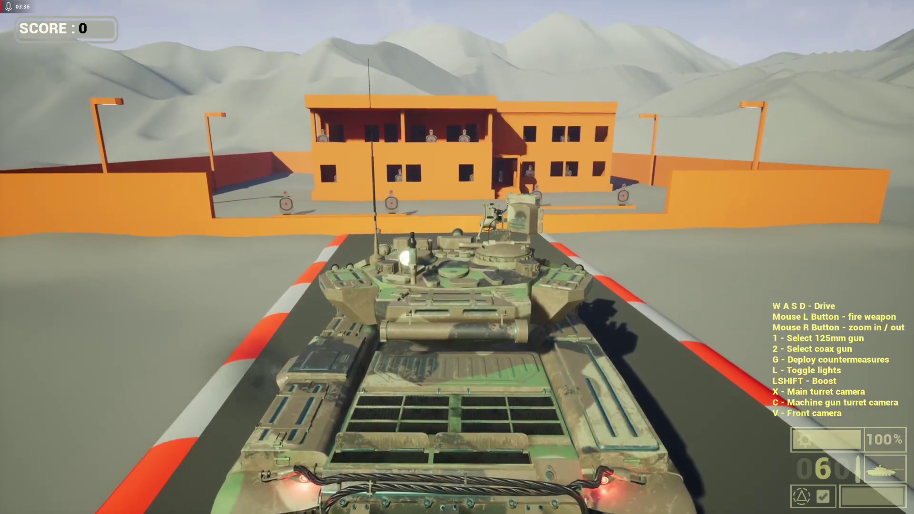
- Select the coax gun in the main turret camera and shoot the targets around the building
{"action": "key", "text": "x"}
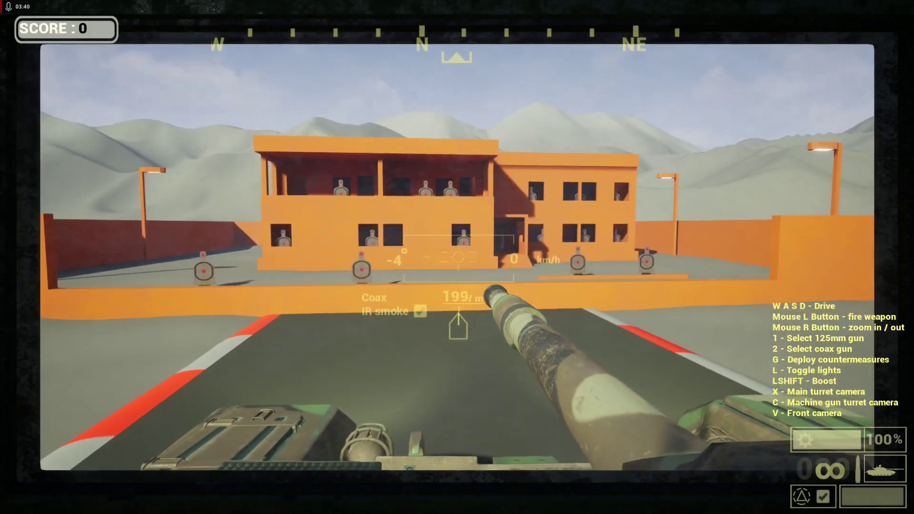
{"action": "left_click", "coordinate": [458, 257]}
{"action": "left_click", "coordinate": [458, 257]}
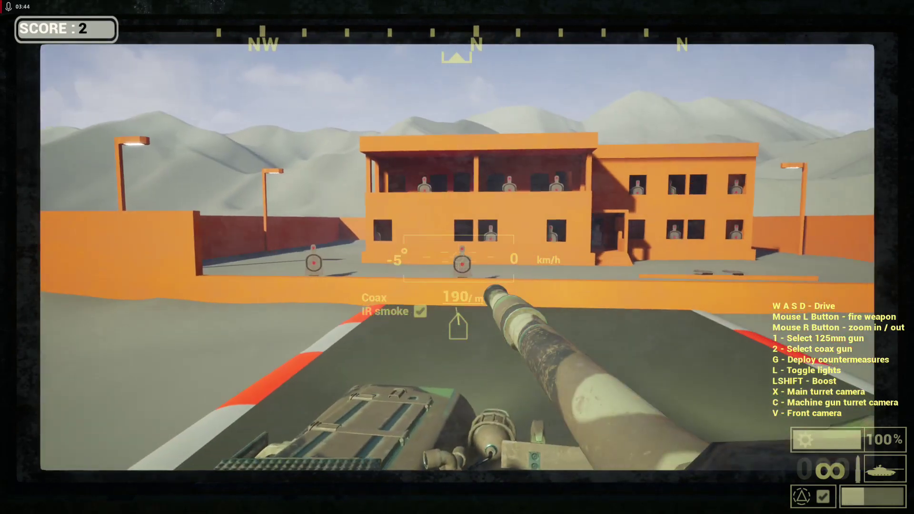
{"action": "left_click", "coordinate": [459, 257]}
{"action": "left_click", "coordinate": [459, 258]}
{"action": "left_click", "coordinate": [459, 258]}
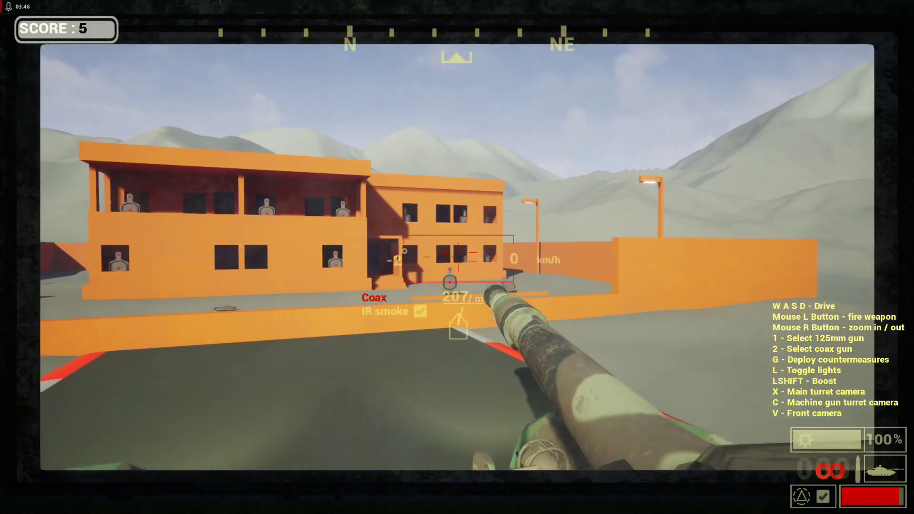
- Switch to the machine gun turret camera and fire at the targets in front of and inside the building
{"action": "key", "text": "c"}
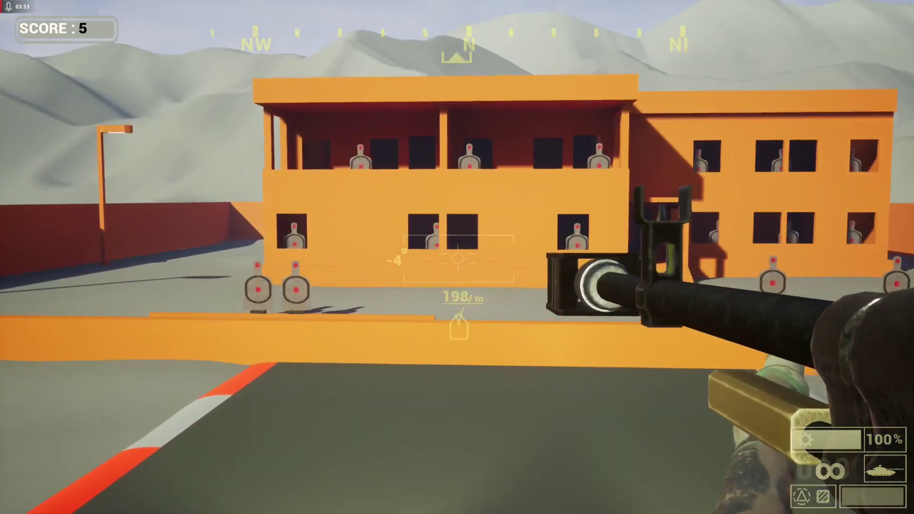
{"action": "left_click", "coordinate": [458, 258]}
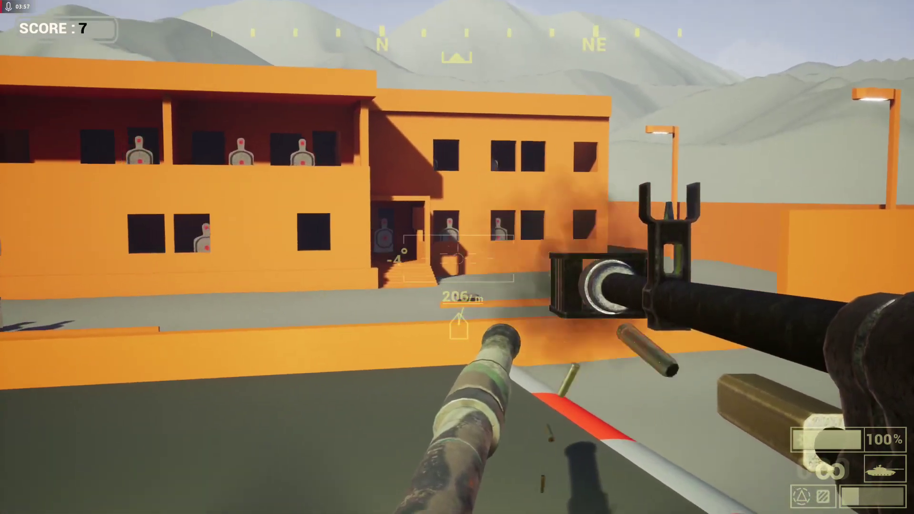
{"action": "left_click", "coordinate": [457, 259]}
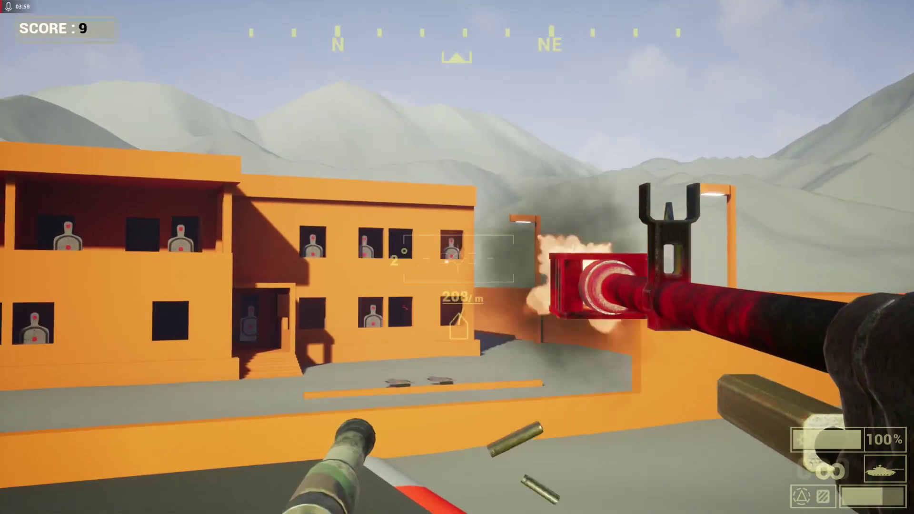
{"action": "left_click", "coordinate": [457, 258]}
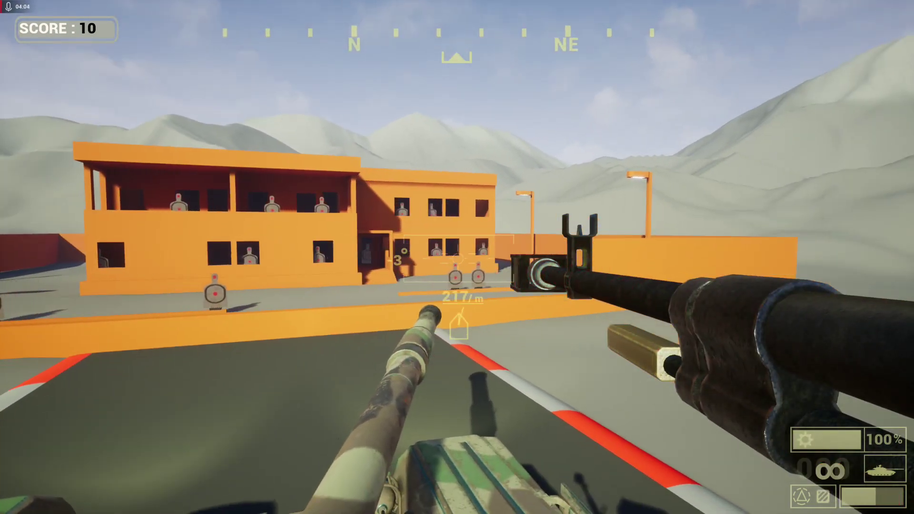
- Go back to the main turret camera and fire the coax gun at the targets behind the low wall
{"action": "key", "text": "x"}
{"action": "left_click", "coordinate": [458, 257]}
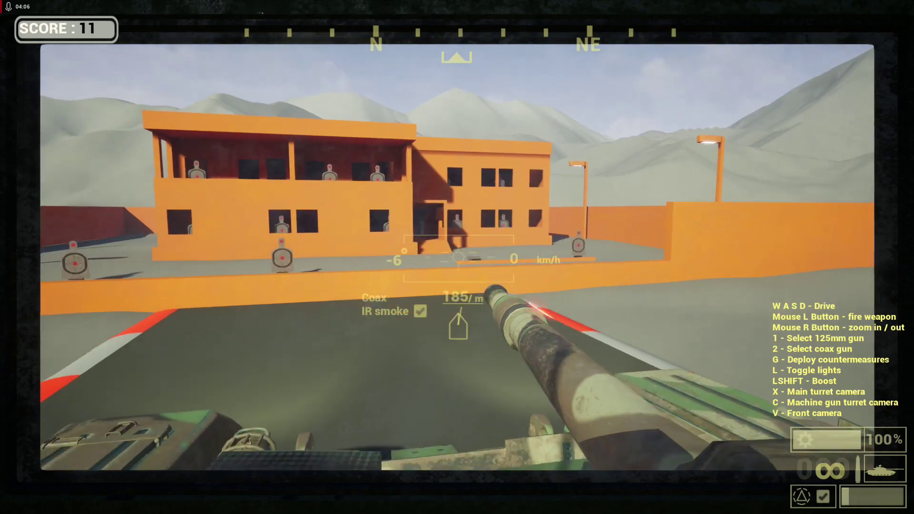
{"action": "left_click", "coordinate": [458, 257]}
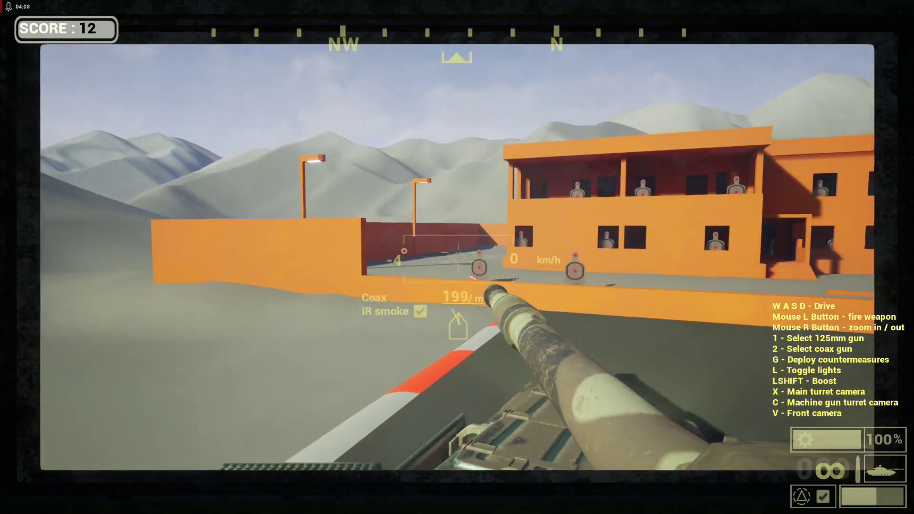
- Fire the coax gun at the targets behind the low wall and in the building's ground-floor windows, using the zoomed sight
{"action": "left_click", "coordinate": [458, 257]}
{"action": "left_click", "coordinate": [458, 258]}
{"action": "right_click", "coordinate": [458, 257]}
{"action": "left_click", "coordinate": [458, 257]}
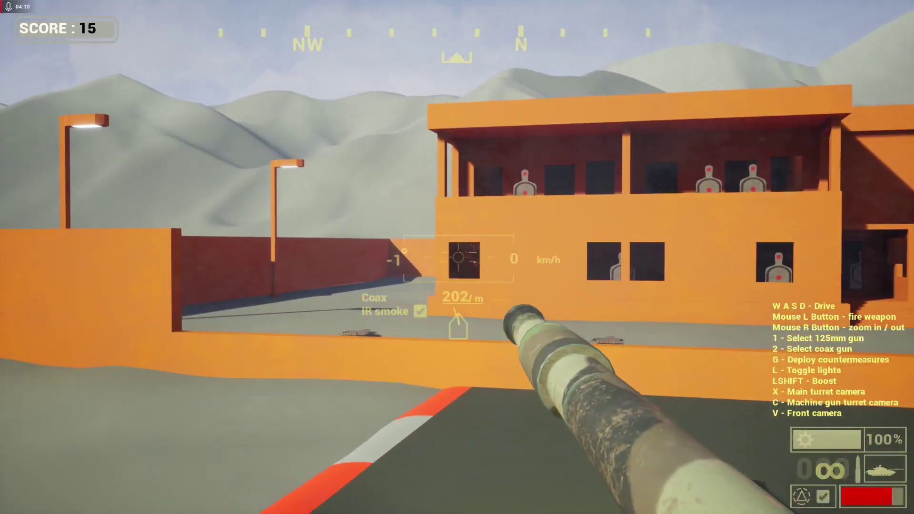
{"action": "left_click", "coordinate": [458, 257]}
{"action": "right_click", "coordinate": [458, 257]}
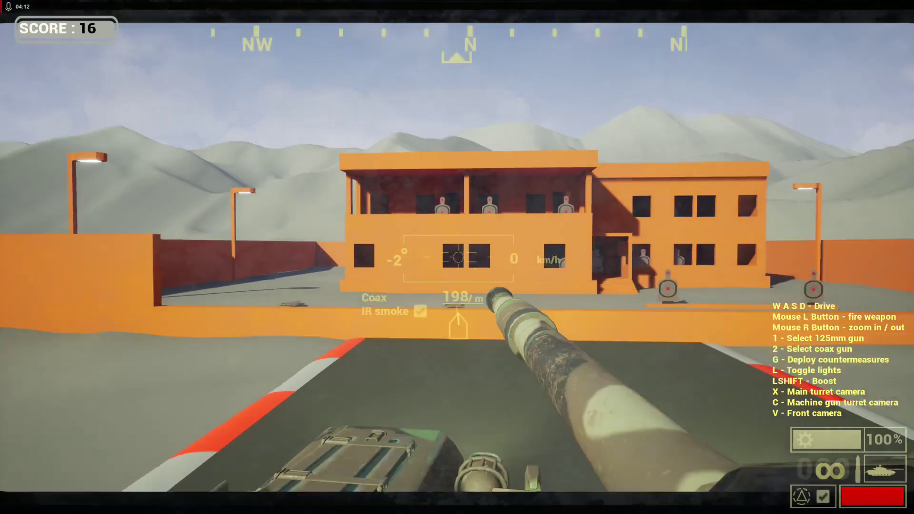
- Fire the 125mm gun from the main turret camera at the nearest orange block and the distant middle grey block
{"action": "key", "text": "v"}
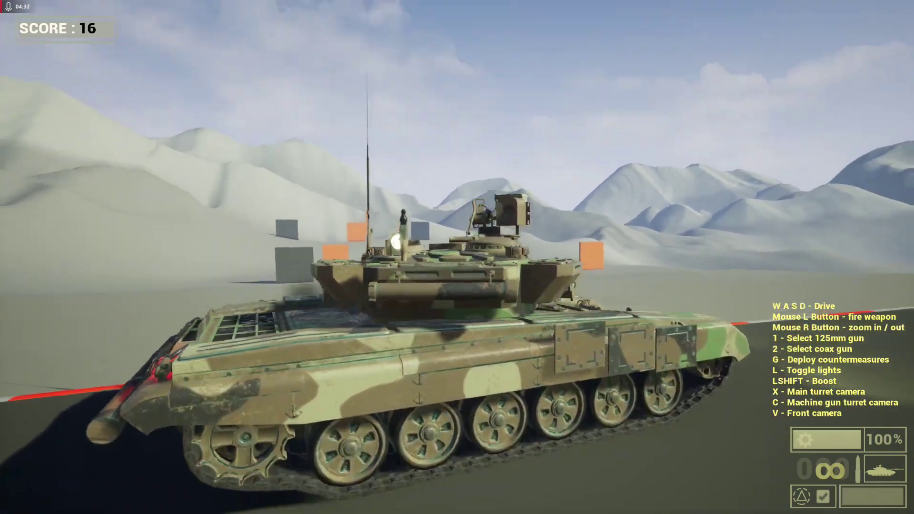
{"action": "key", "text": "x"}
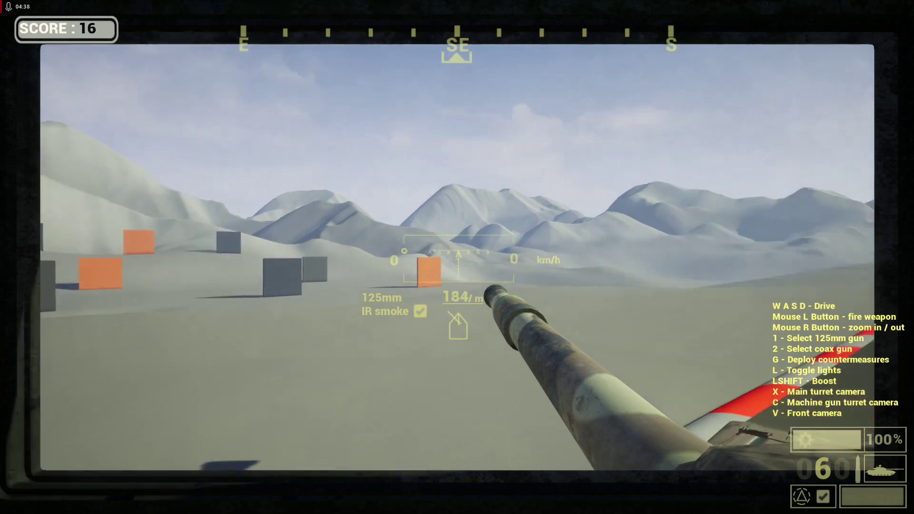
{"action": "left_click", "coordinate": [458, 257]}
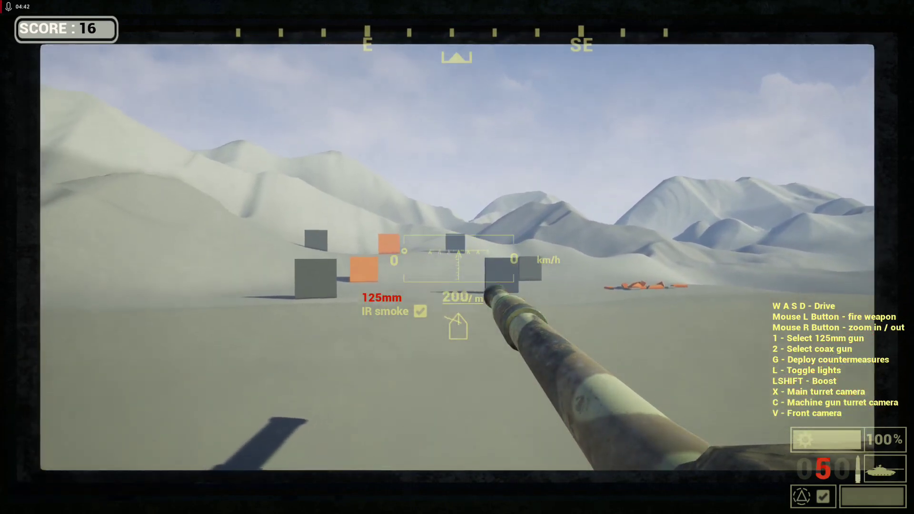
{"action": "right_click", "coordinate": [457, 257]}
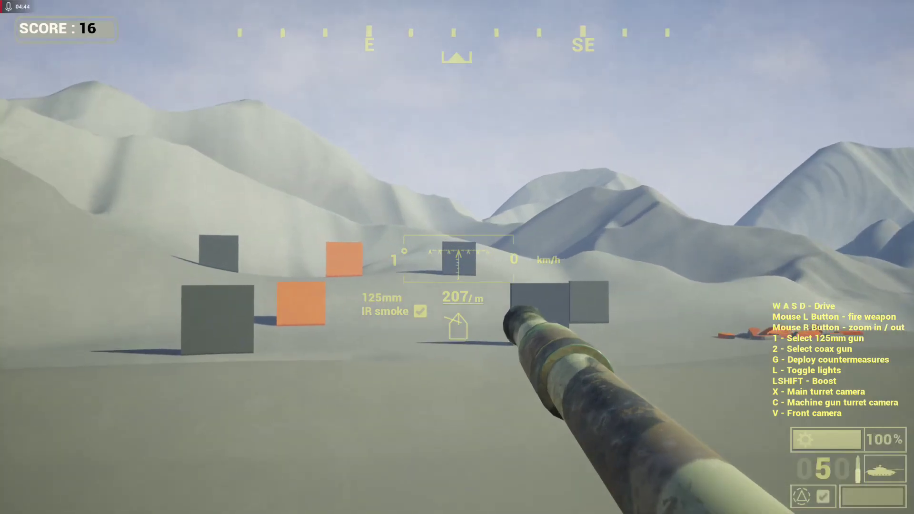
{"action": "left_click", "coordinate": [457, 257]}
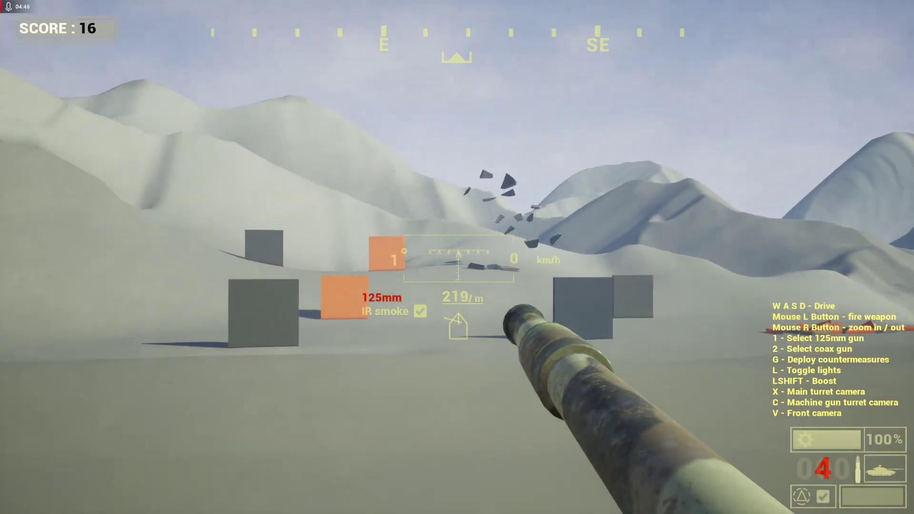
{"action": "right_click", "coordinate": [458, 257]}
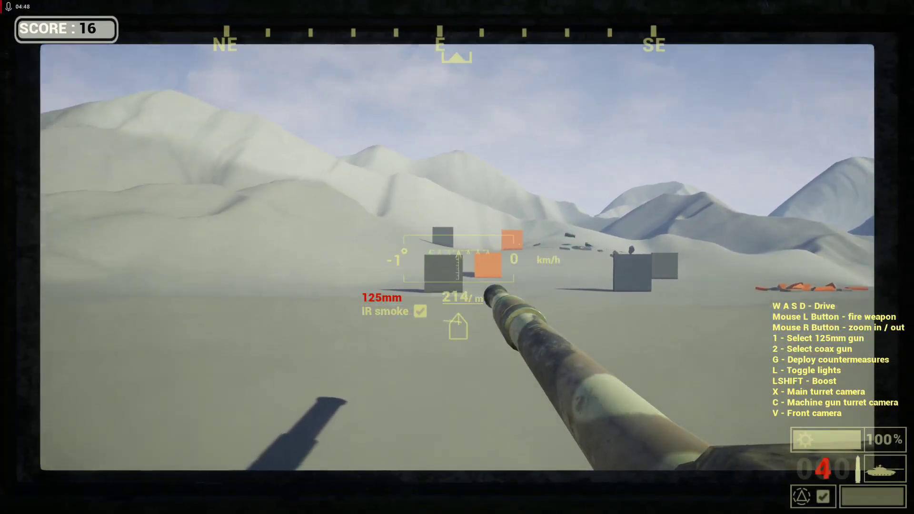
- Fire the 125mm gun at the field blocks while viewing the tank from the front and from the outside camera
{"action": "key", "text": "v"}
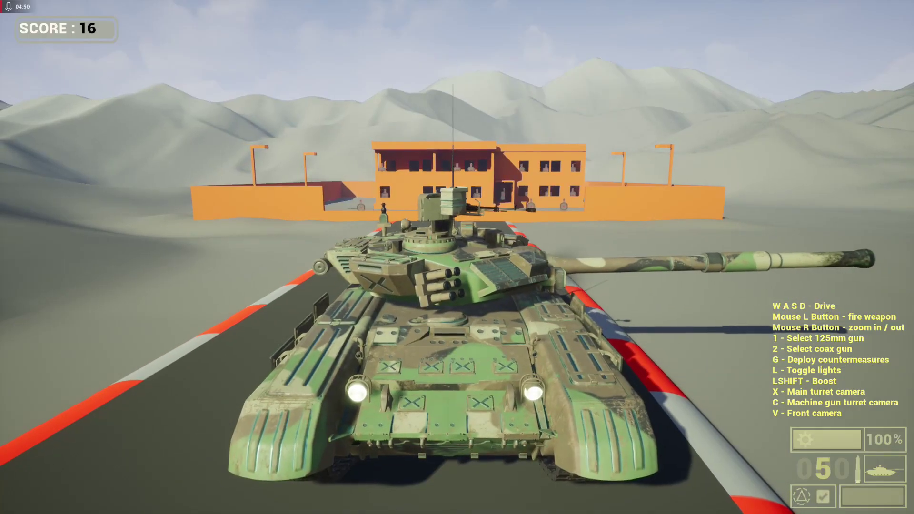
{"action": "left_click", "coordinate": [457, 257]}
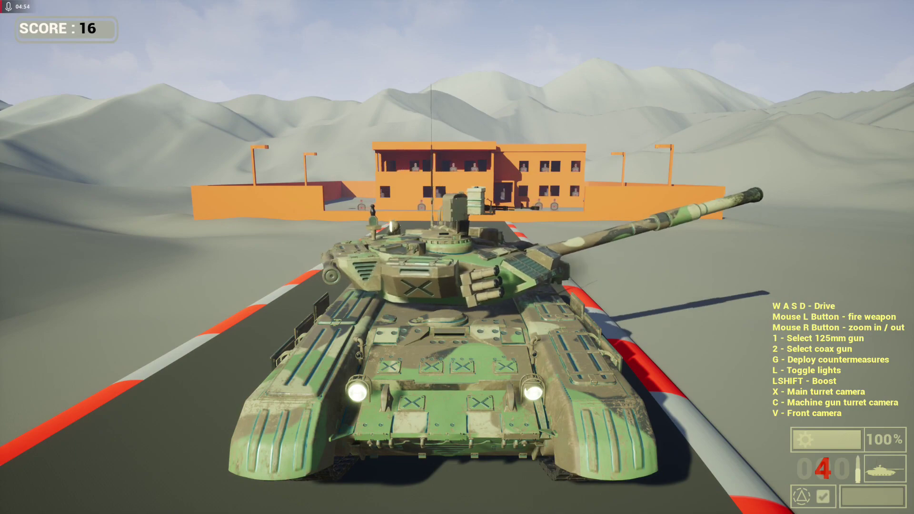
{"action": "key", "text": "x"}
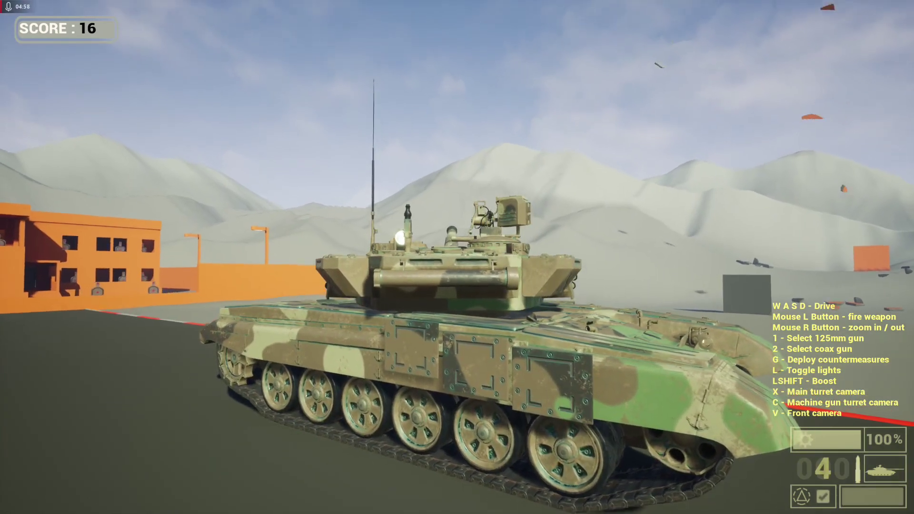
{"action": "left_click", "coordinate": [457, 257]}
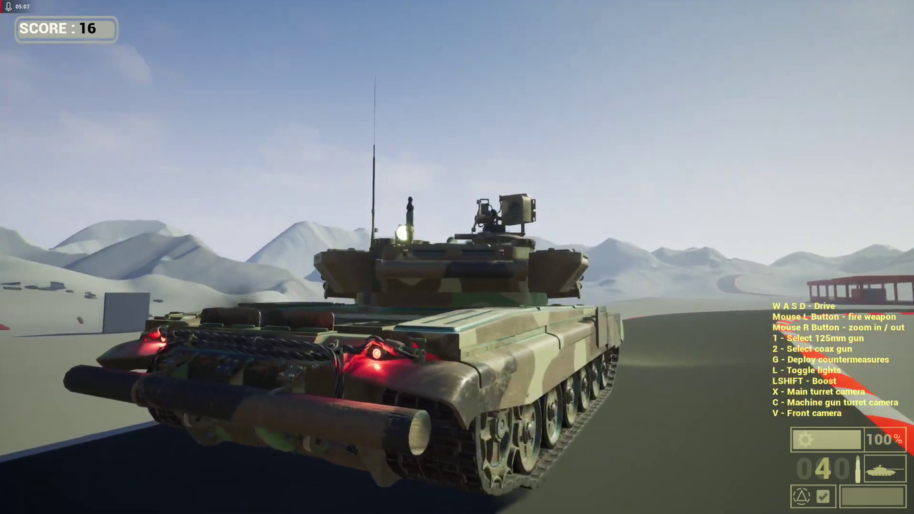
{"action": "left_click", "coordinate": [457, 257]}
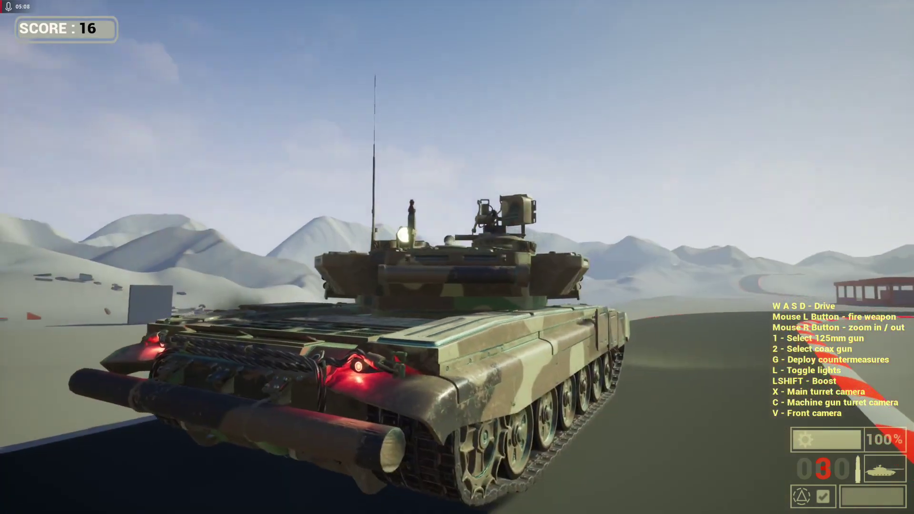
- Check the machine gun turret camera, return to the main turret camera and fire the 125mm gun at the last orange block
{"action": "key", "text": "c"}
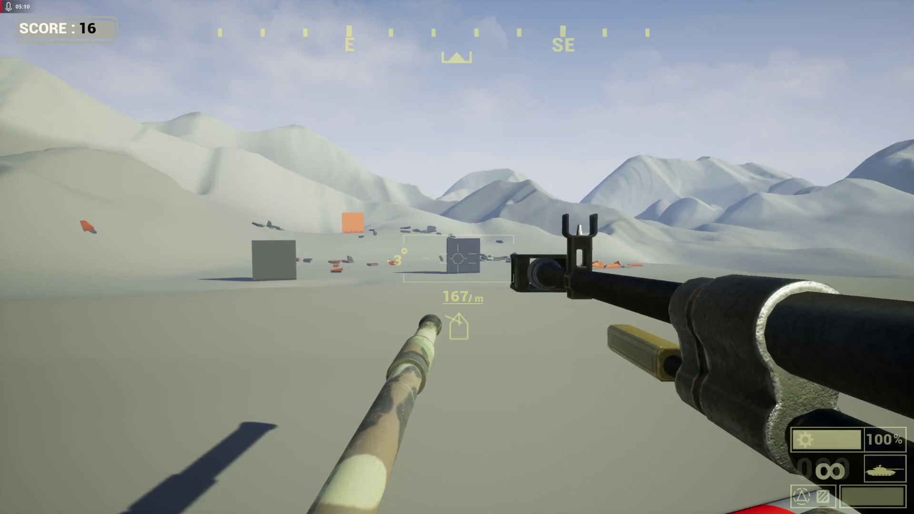
{"action": "key", "text": "x"}
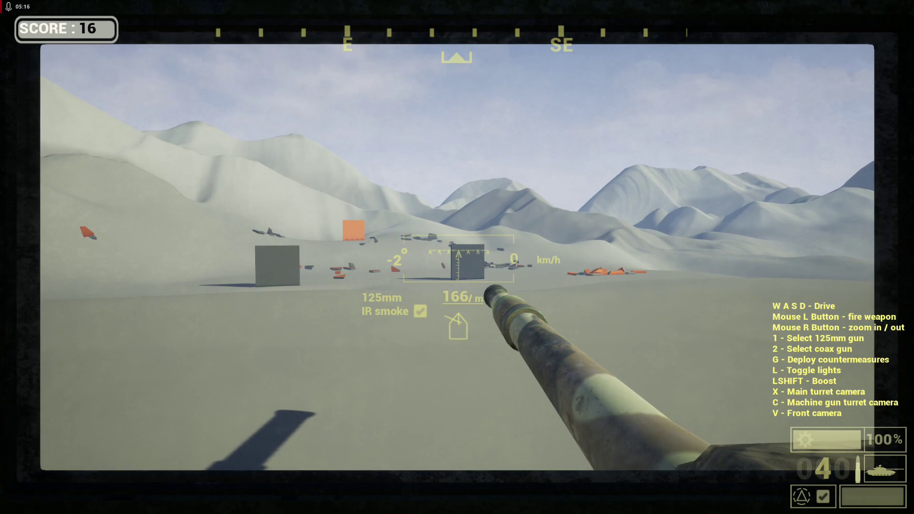
{"action": "right_click", "coordinate": [457, 257]}
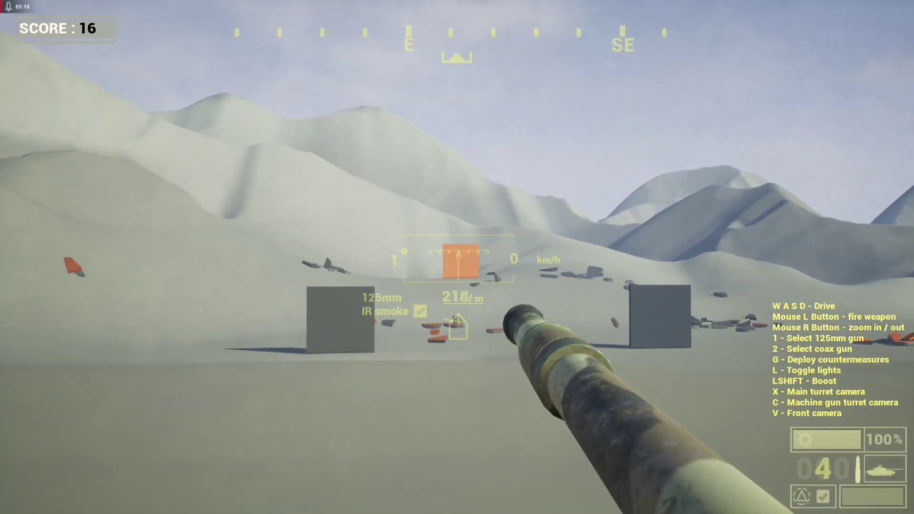
{"action": "left_click", "coordinate": [457, 257]}
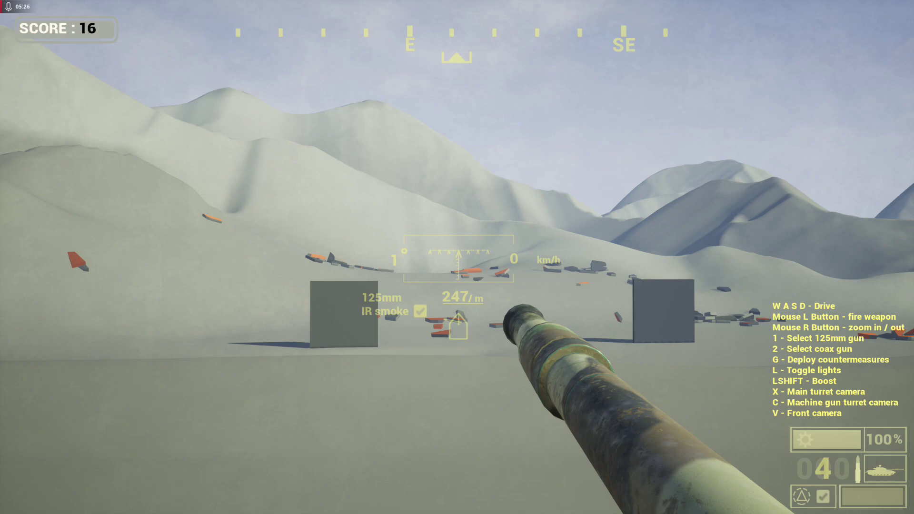
{"action": "right_click", "coordinate": [457, 257]}
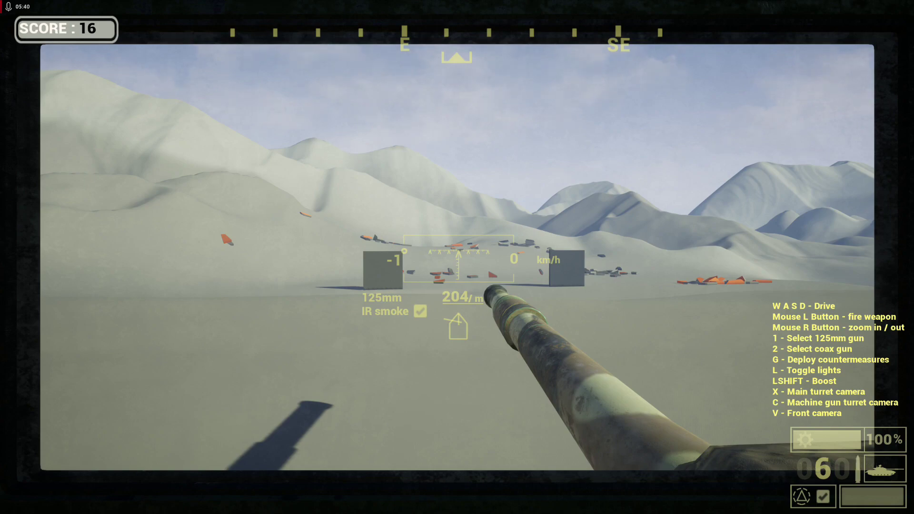
- Zoom in the main turret sight and shoot the two remaining grey blocks with the 125mm gun
{"action": "right_click", "coordinate": [457, 257]}
{"action": "left_click", "coordinate": [457, 257]}
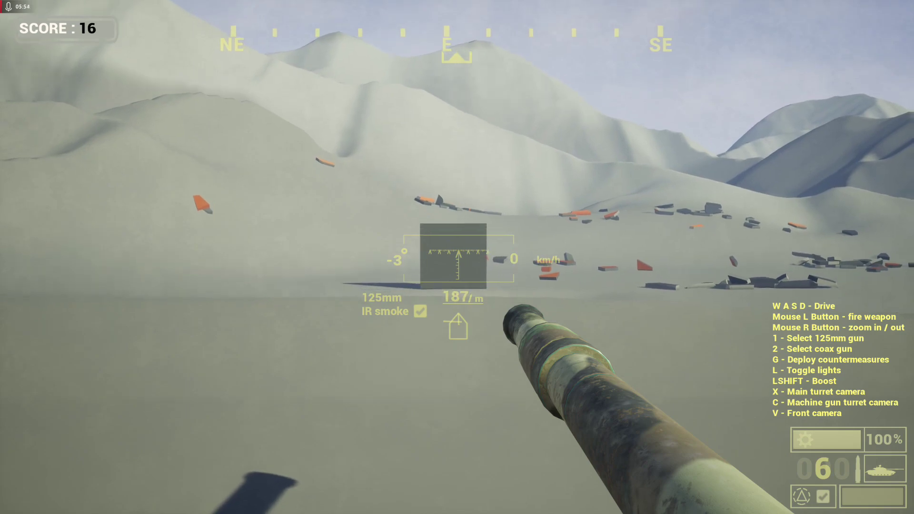
{"action": "left_click", "coordinate": [458, 260]}
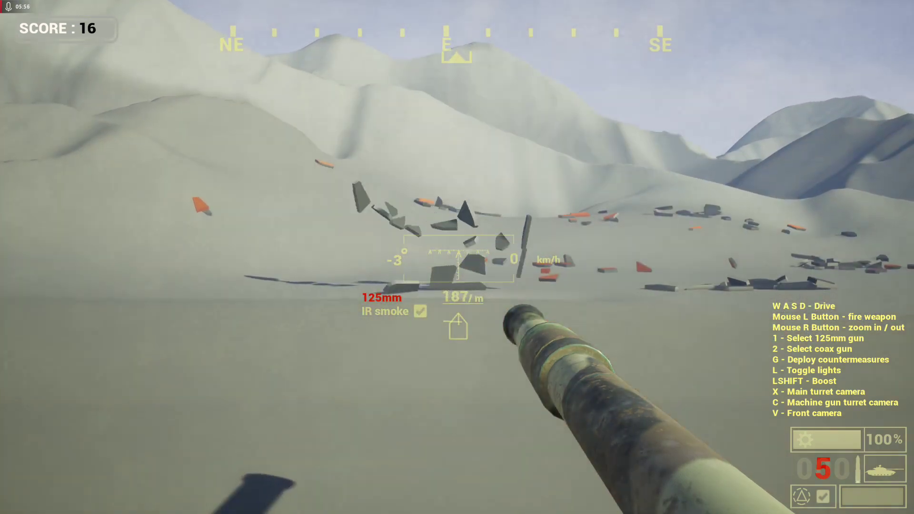
- Deploy the smoke countermeasures and view the tank from the front camera
{"action": "key", "text": "v"}
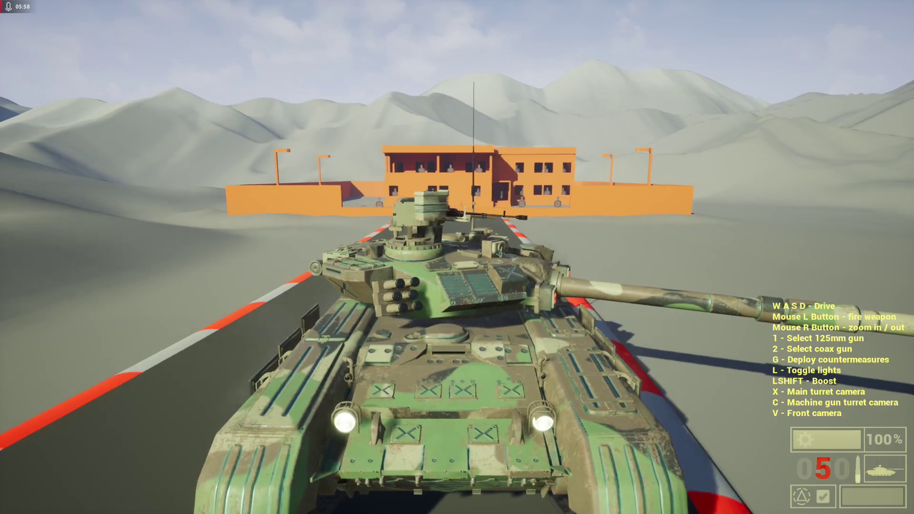
{"action": "key", "text": "x"}
{"action": "key", "text": "v"}
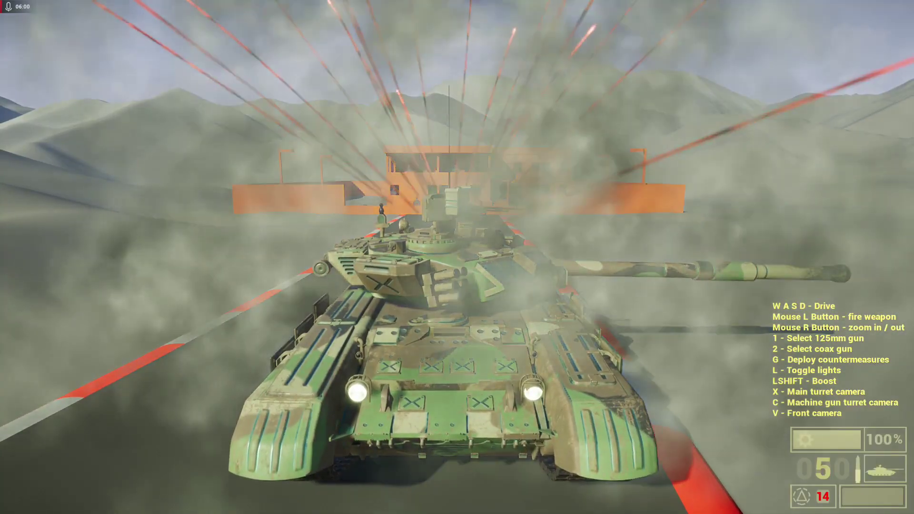
{"action": "key", "text": "x"}
{"action": "key", "text": "v"}
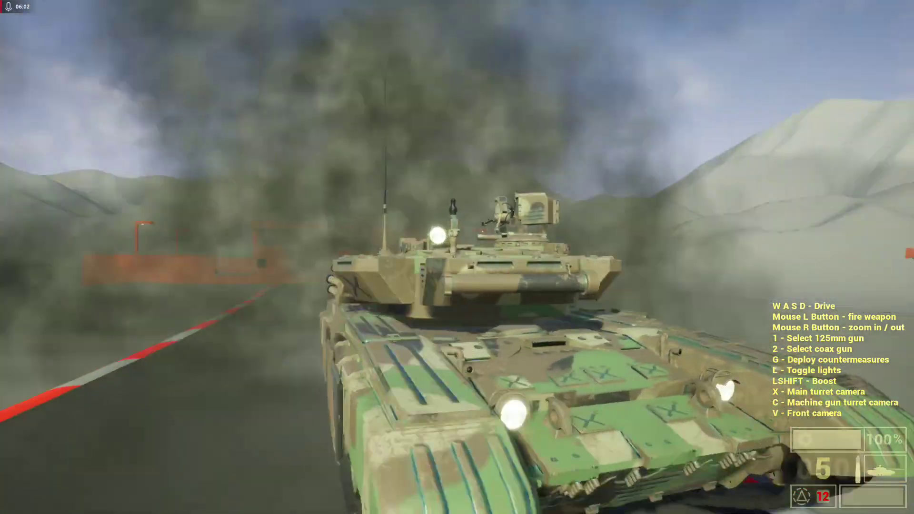
- Drive the tank off the track onto the sand dunes and try to deploy the countermeasures again
{"action": "key", "text": "d"}
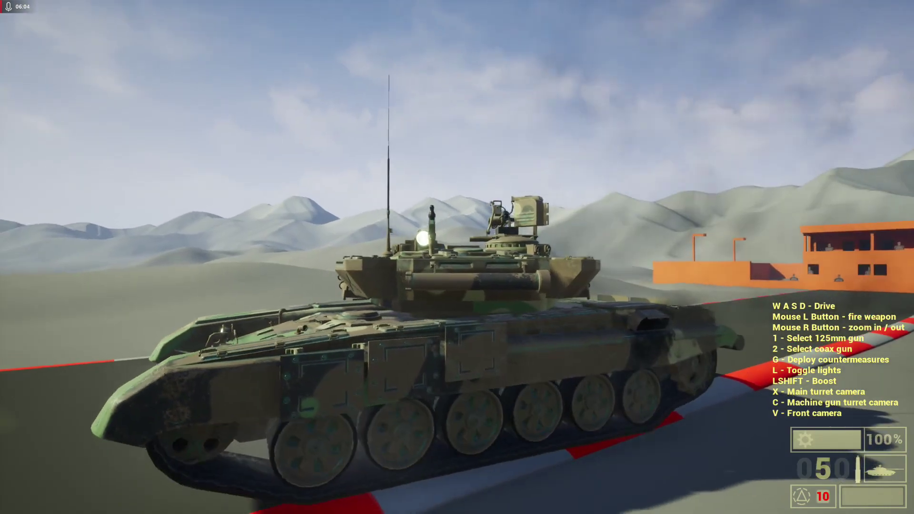
{"action": "key", "text": "w"}
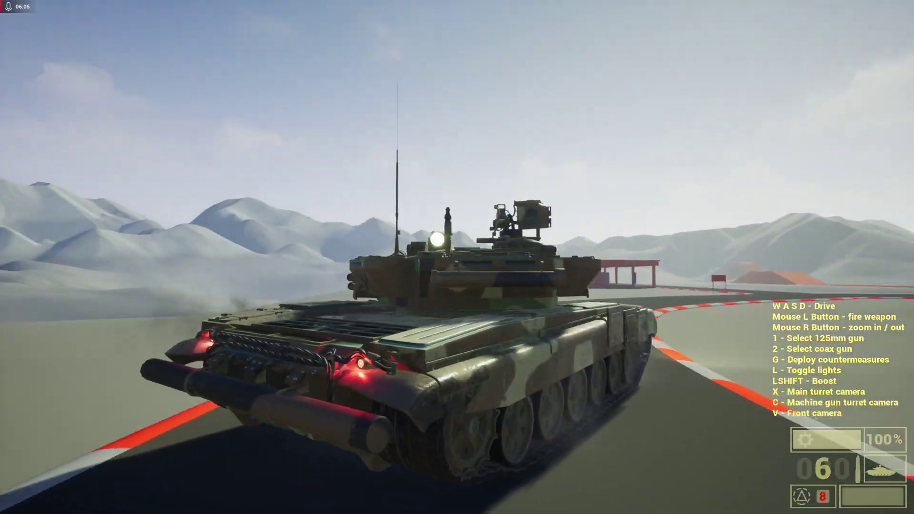
{"action": "key", "text": "g"}
{"action": "key", "text": "g"}
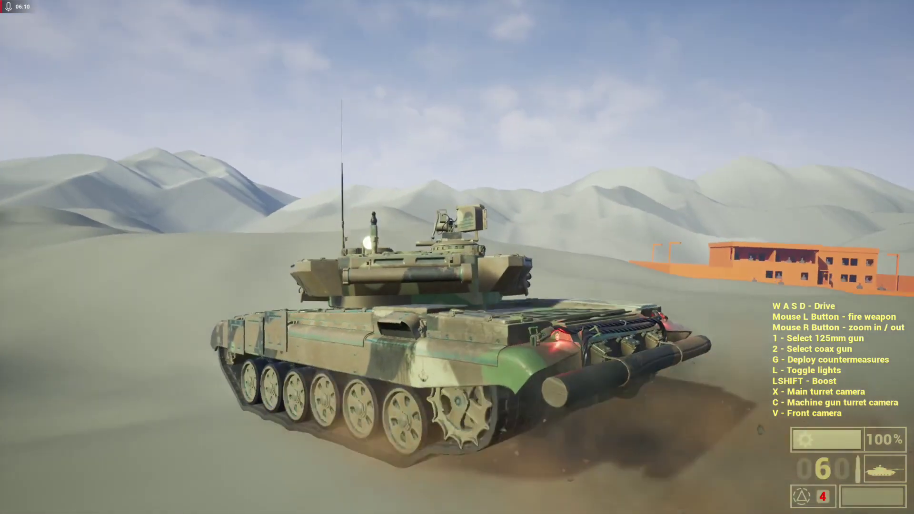
{"action": "key", "text": "d"}
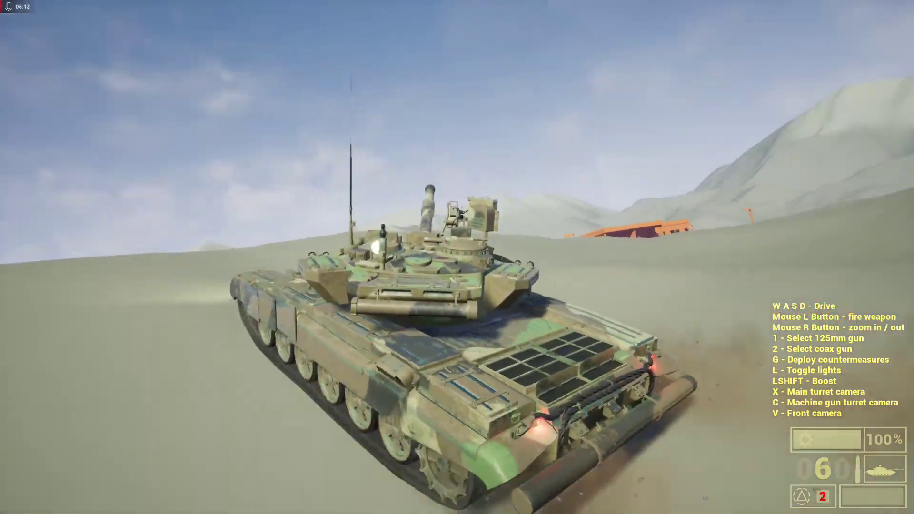
{"action": "key", "text": "g"}
{"action": "key", "text": "g"}
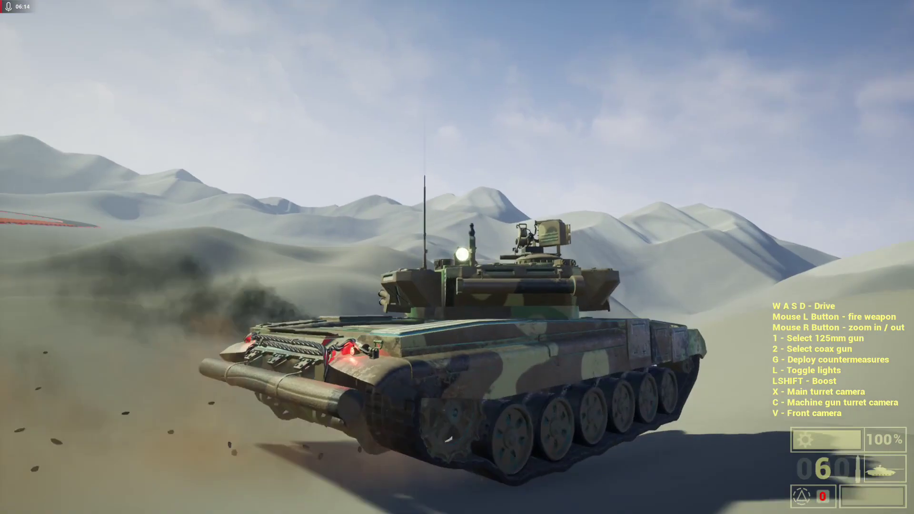
- Steer the tank up the steep sand slopes and over the ridge
{"action": "key", "text": "a"}
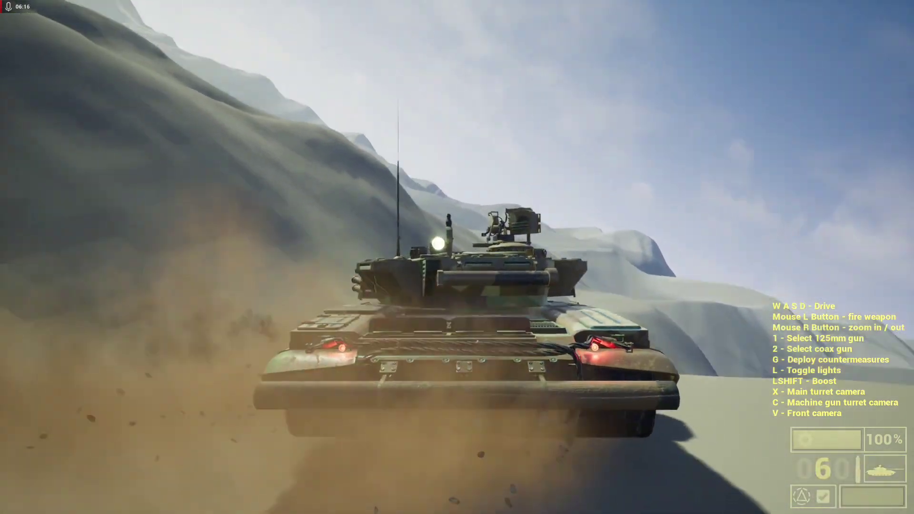
{"action": "key", "text": "a"}
{"action": "key", "text": "w"}
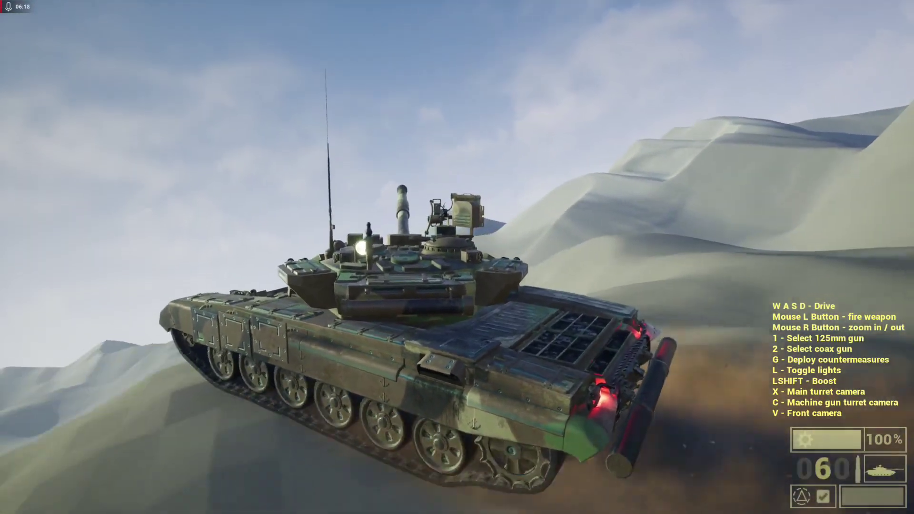
{"action": "key", "text": "d"}
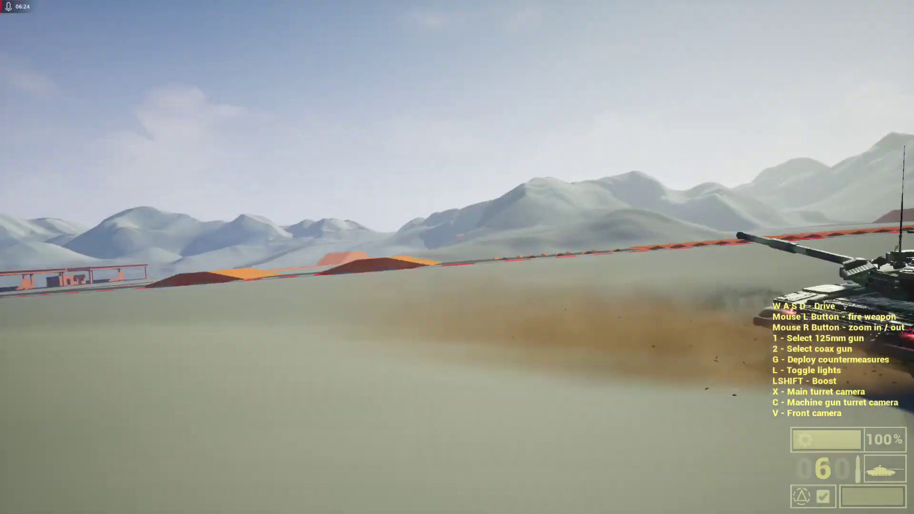
- Steer the tank across the flat sand beside the track toward the large dunes
{"action": "key", "text": "a"}
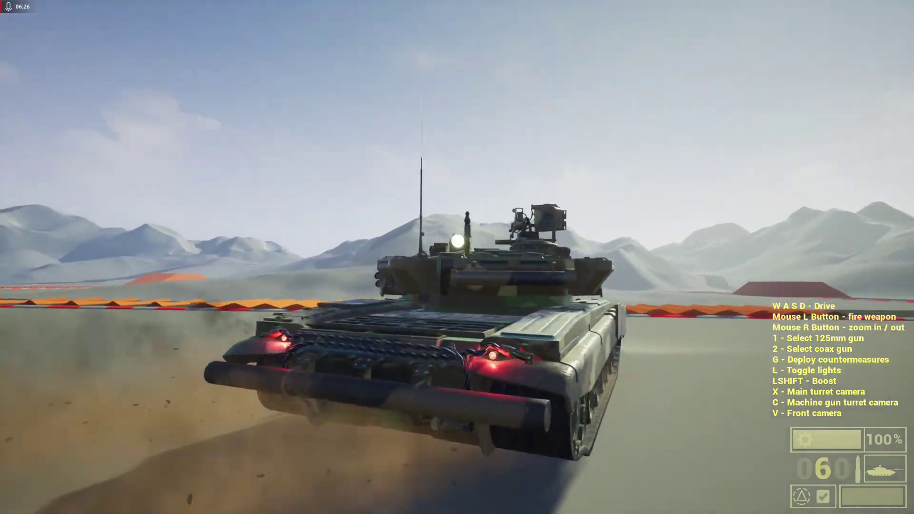
{"action": "key", "text": "a"}
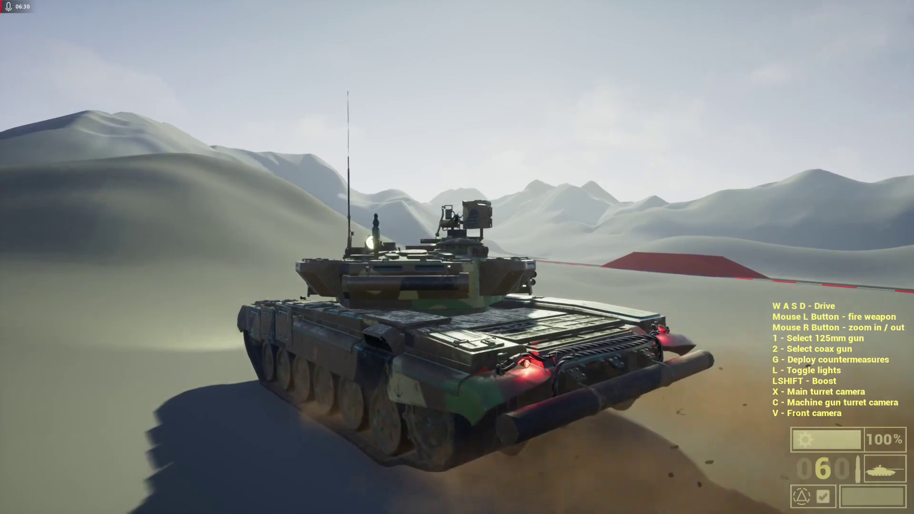
{"action": "key", "text": "a"}
{"action": "key", "text": "w"}
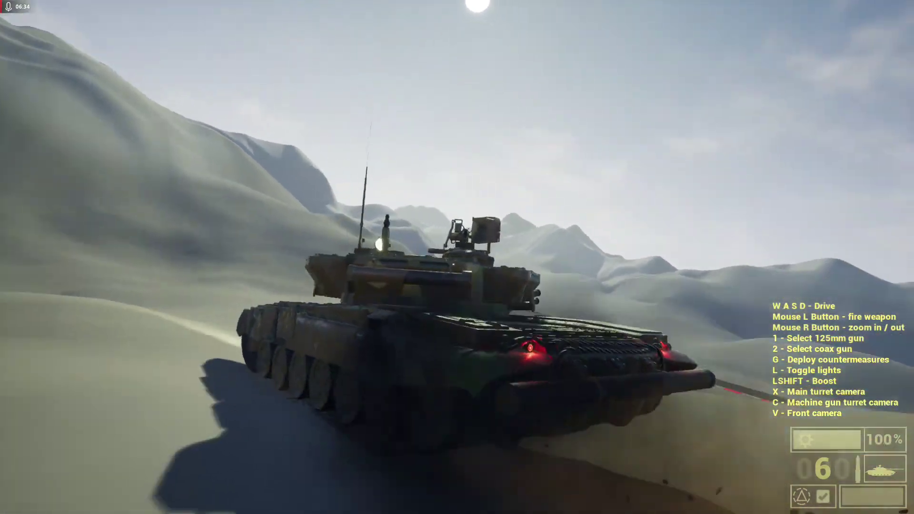
{"action": "key", "text": "a"}
{"action": "key", "text": "d"}
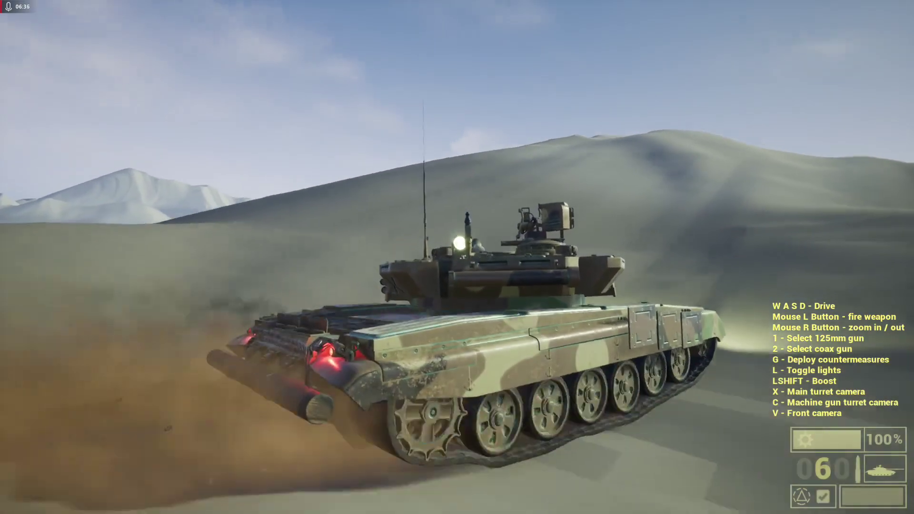
- Drive the tank up the steep dune and turn it around on the crest
{"action": "key", "text": "a"}
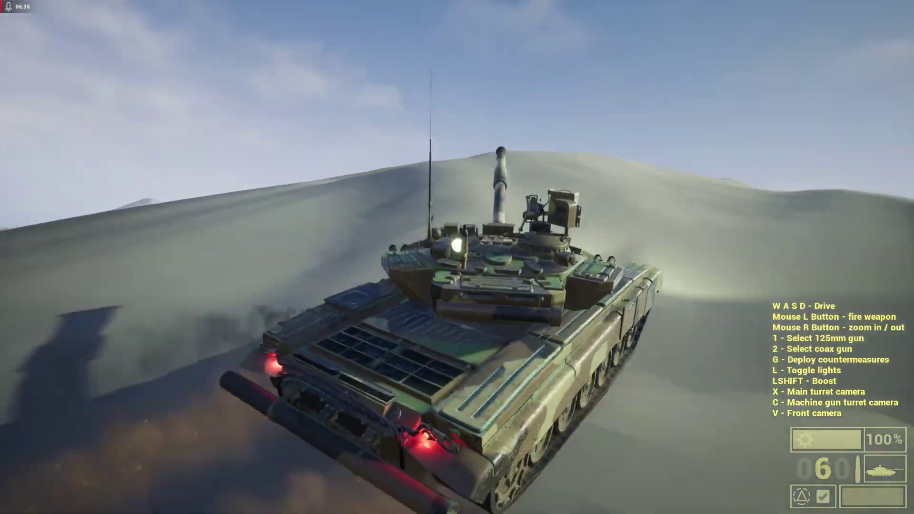
{"action": "key", "text": "a"}
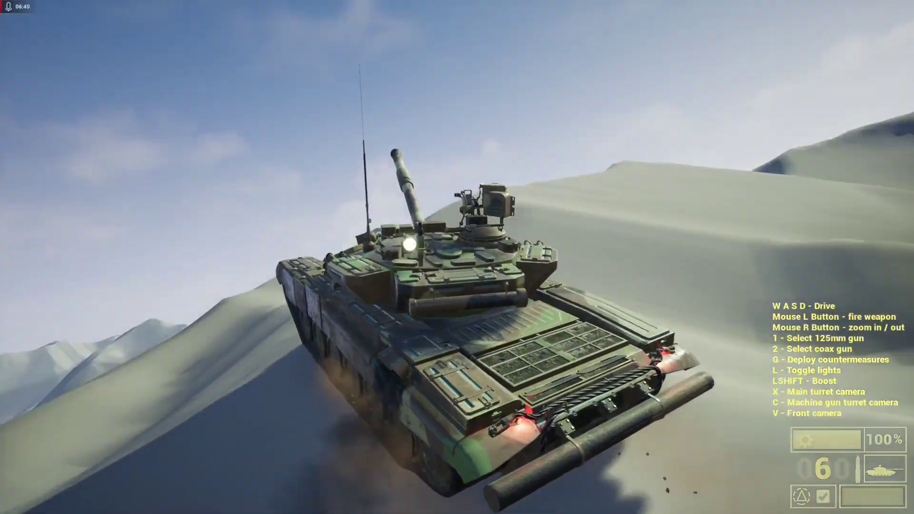
{"action": "key", "text": "a"}
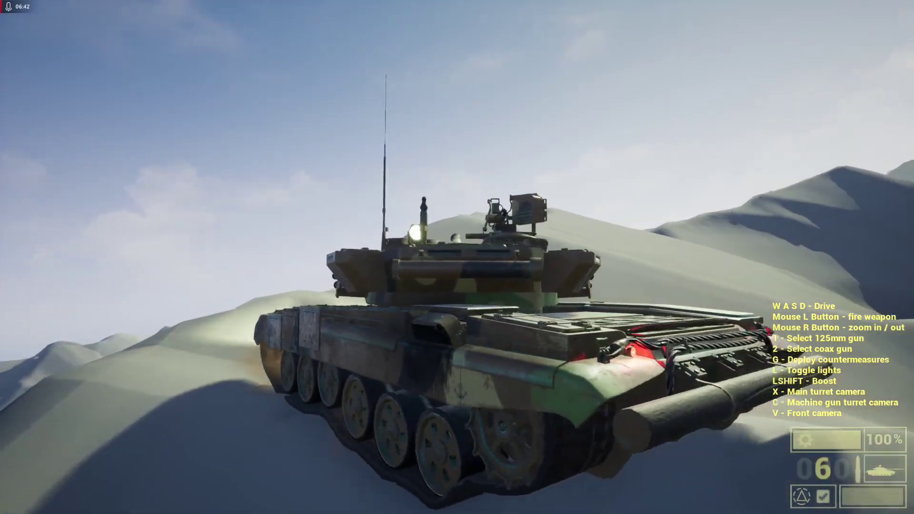
{"action": "key", "text": "a"}
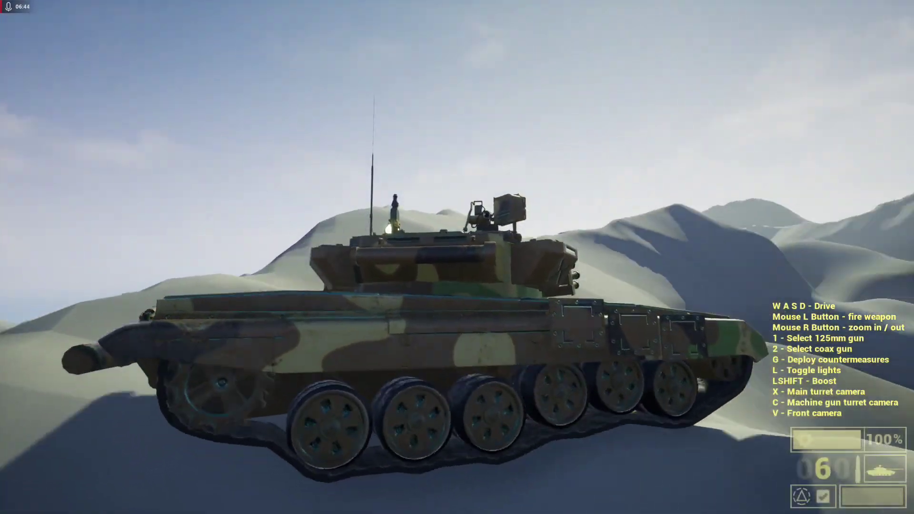
{"action": "key", "text": "d"}
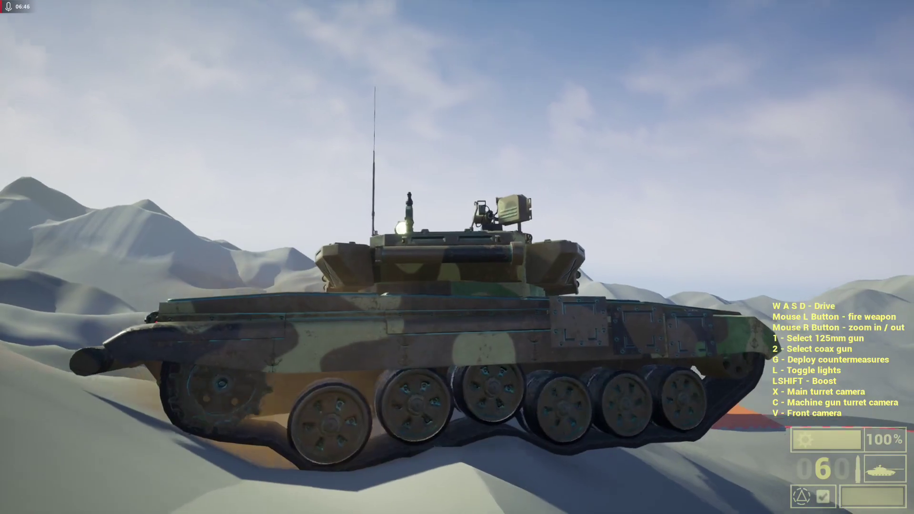
- Drive the tank down from the dune crest and deploy the smoke countermeasures
{"action": "key", "text": "w"}
{"action": "key", "text": "w"}
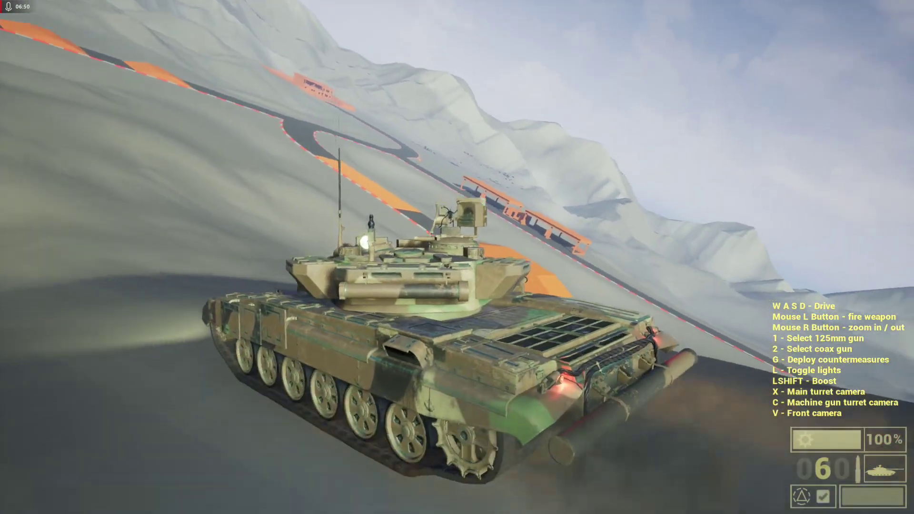
{"action": "key", "text": "w"}
{"action": "key", "text": "g"}
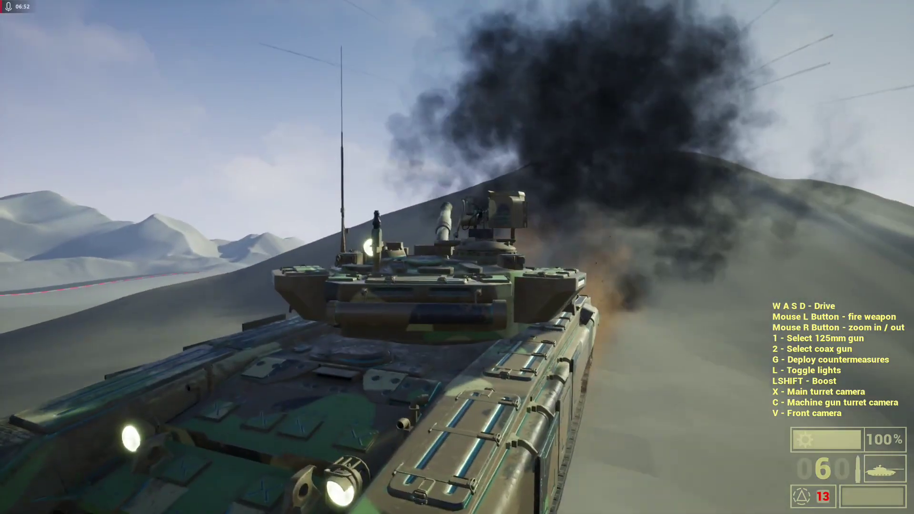
- Drive back to the track in the main turret camera while trying to deploy the countermeasures again
{"action": "key", "text": "w"}
{"action": "key", "text": "x"}
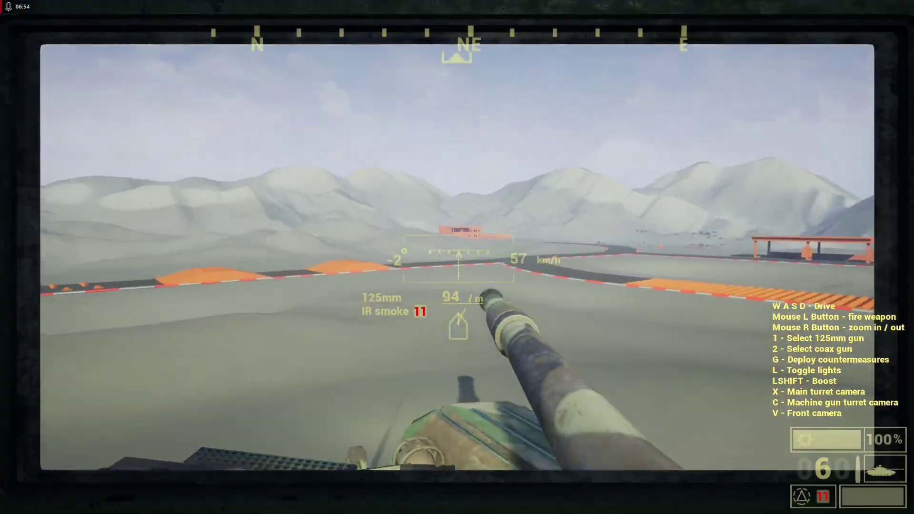
{"action": "key", "text": "w"}
{"action": "key", "text": "g"}
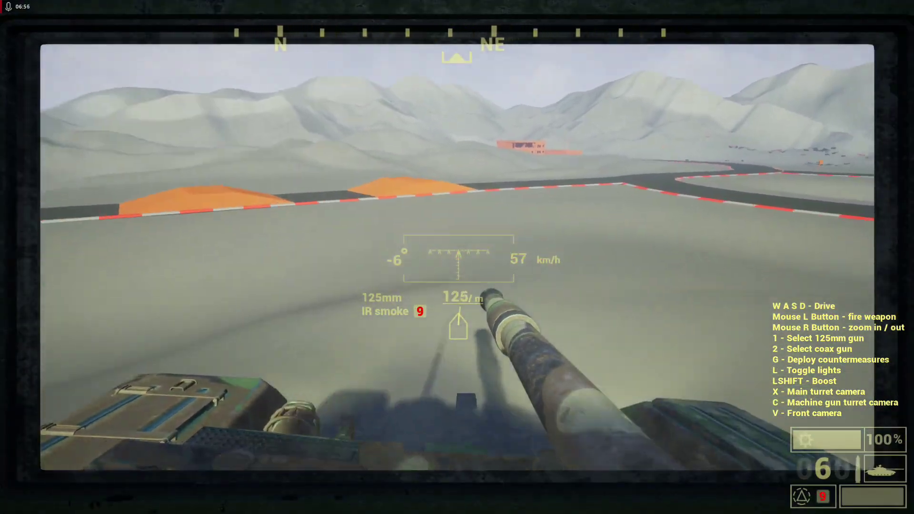
{"action": "key", "text": "w"}
{"action": "key", "text": "g"}
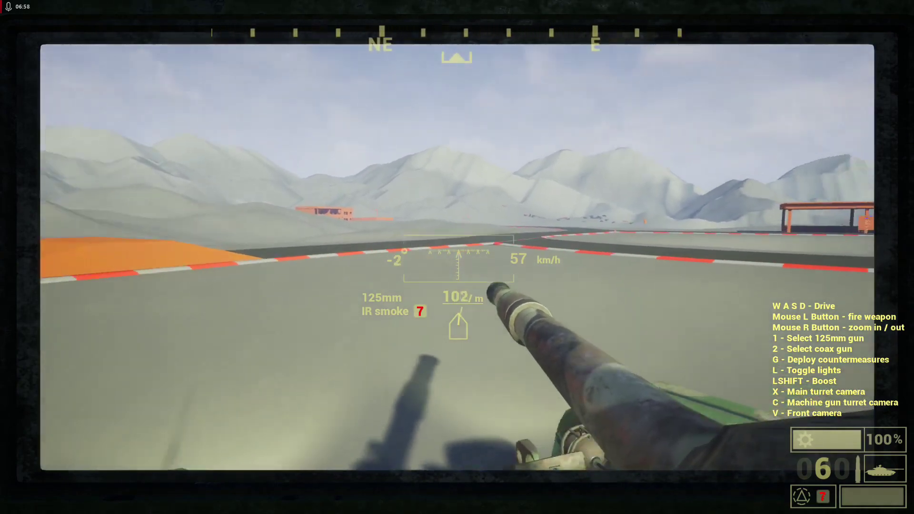
{"action": "key", "text": "w"}
{"action": "key", "text": "g"}
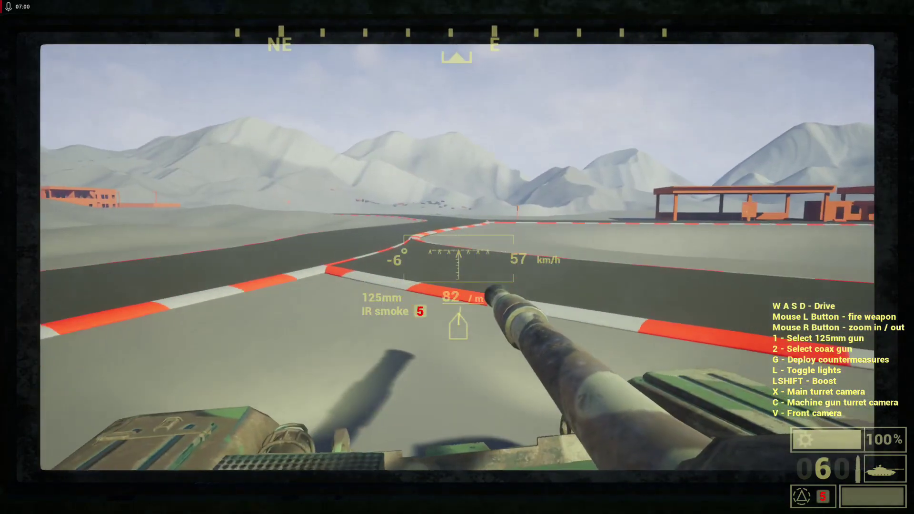
- Return to the external camera and drive the tank over the kerbs to the orange shelters
{"action": "key", "text": "x"}
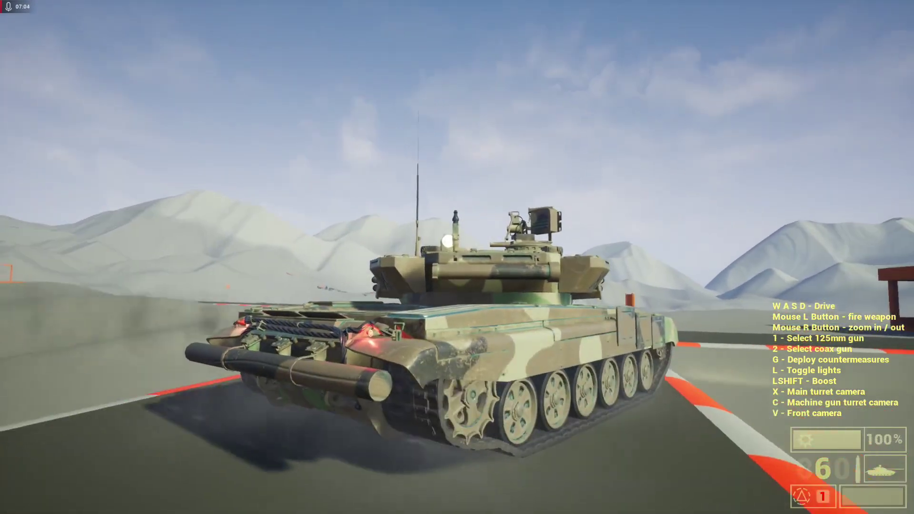
{"action": "key", "text": "w"}
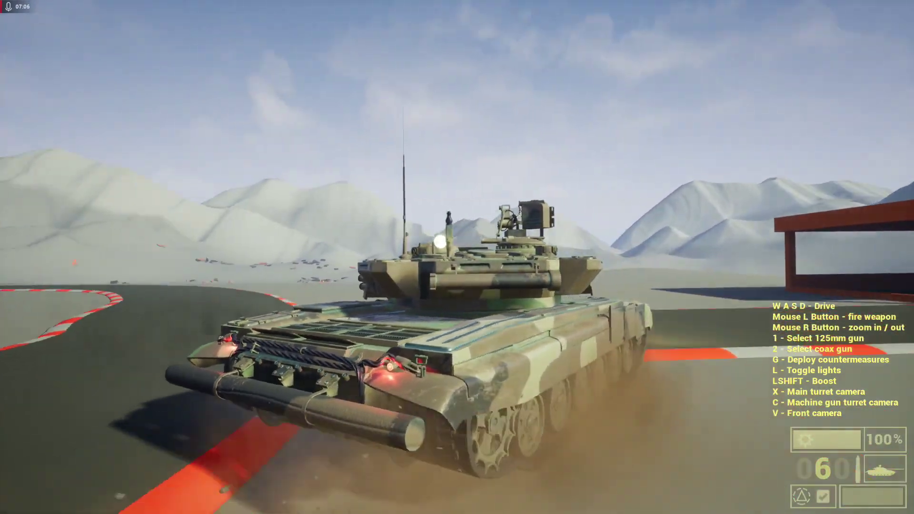
{"action": "key", "text": "w"}
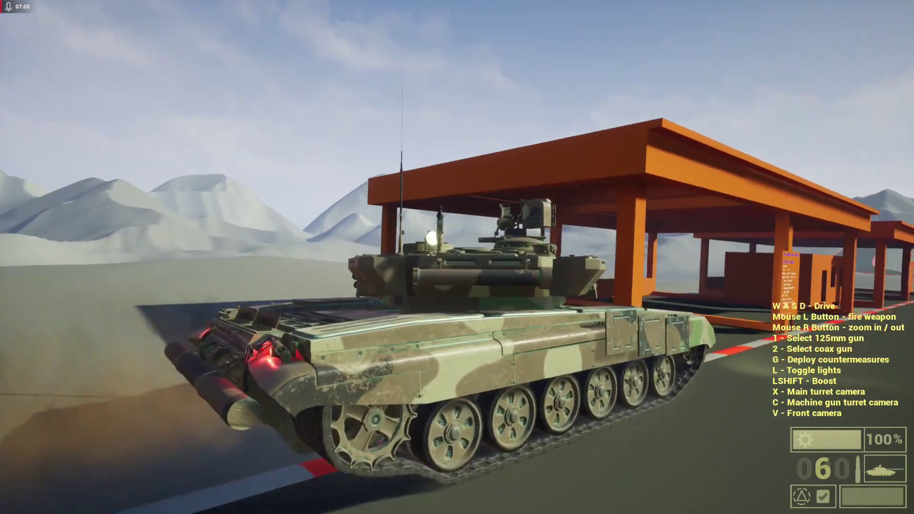
{"action": "key", "text": "w"}
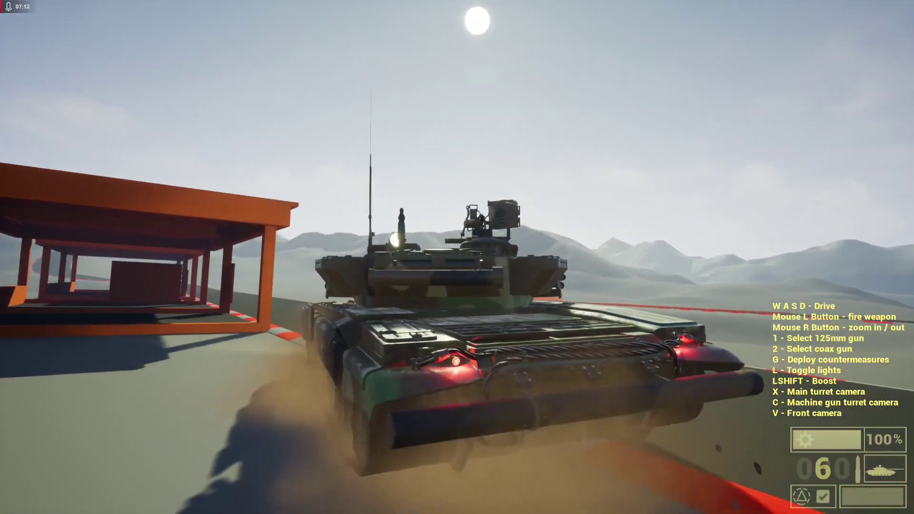
{"action": "key", "text": "w"}
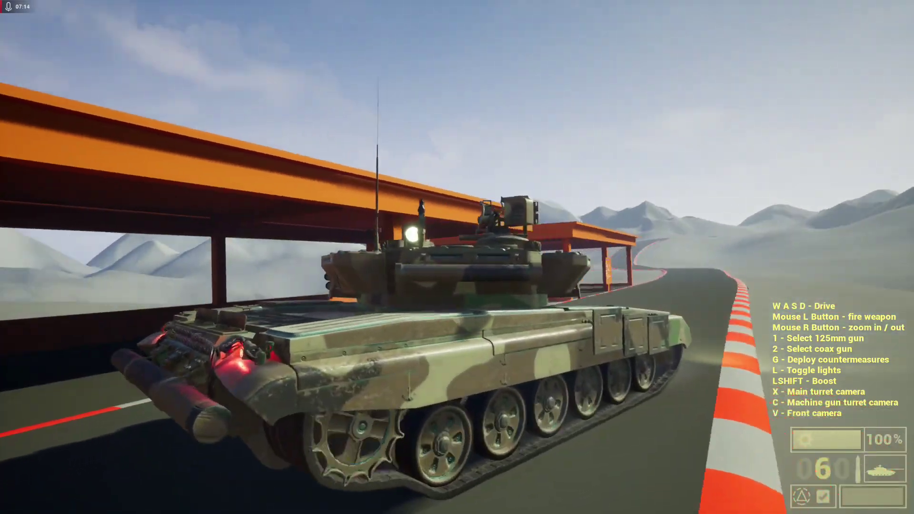
- Drive the tank along the track past the orange shelters while viewing it from the front, side and rear
{"action": "key", "text": "w"}
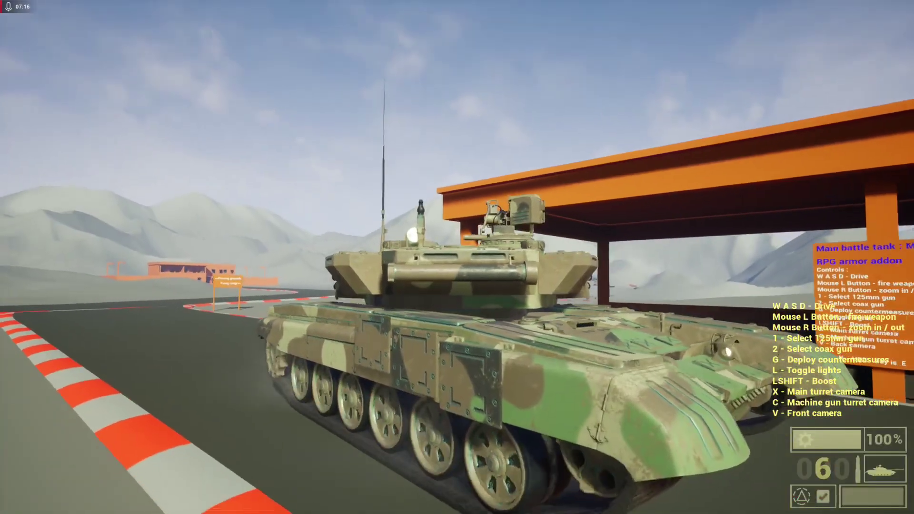
{"action": "key", "text": "w"}
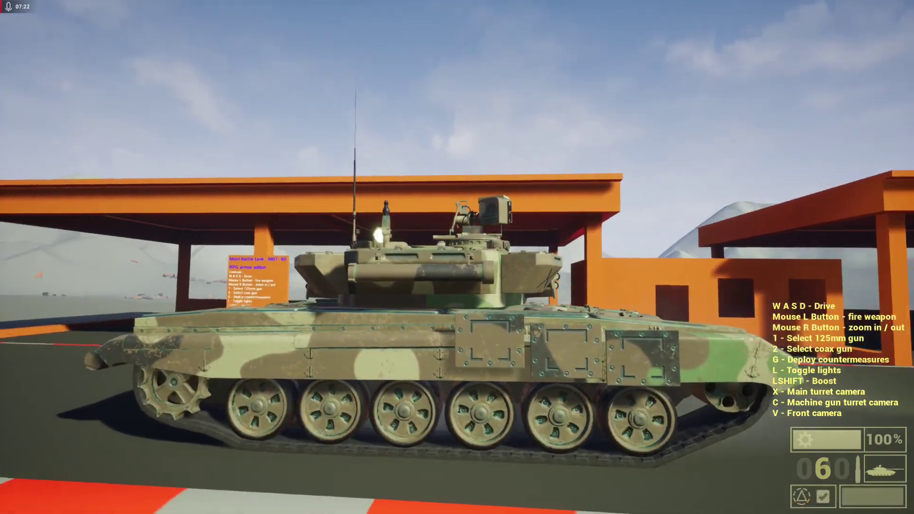
{"action": "key", "text": "w"}
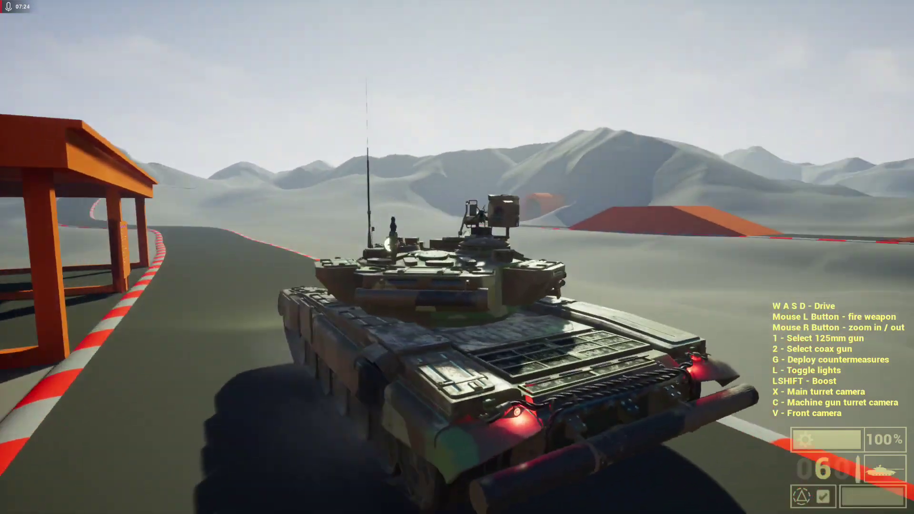
{"action": "key", "text": "w"}
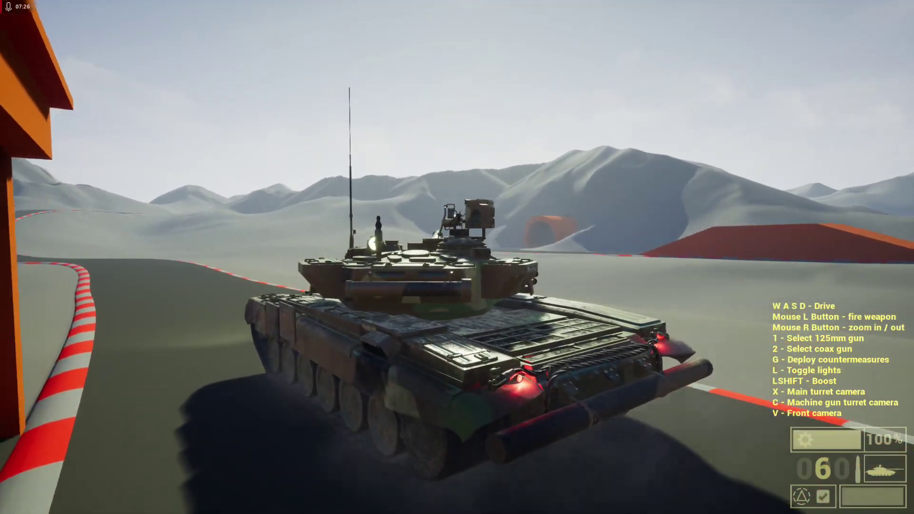
- Steer the tank through the track bend and off over the kerb onto the sand
{"action": "key", "text": "a"}
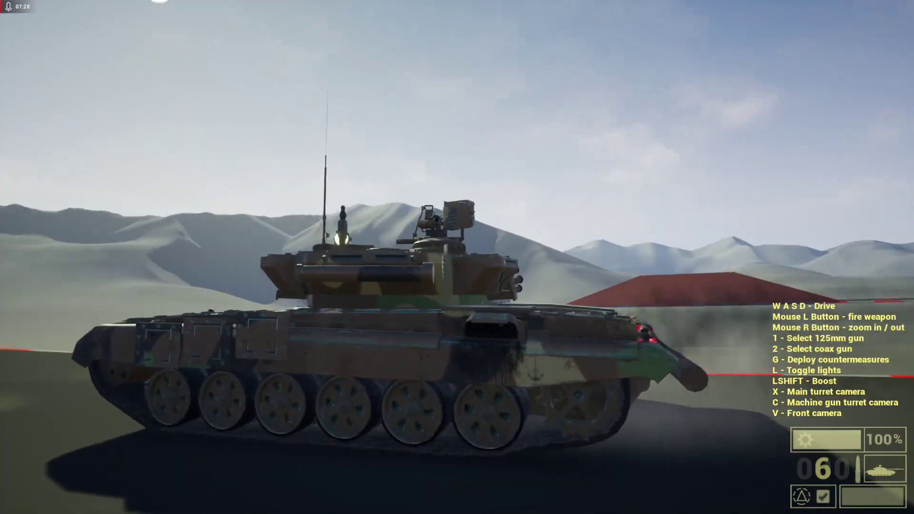
{"action": "key", "text": "w"}
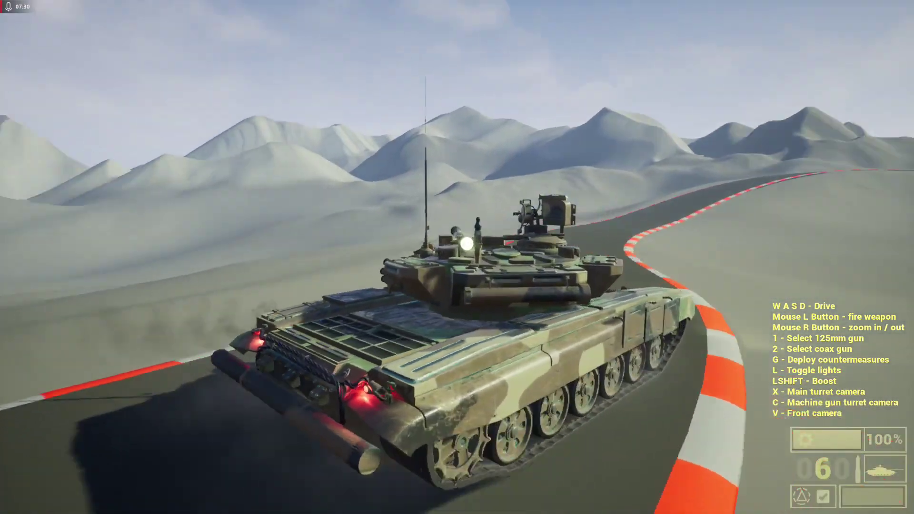
{"action": "key", "text": "w"}
{"action": "key", "text": "d"}
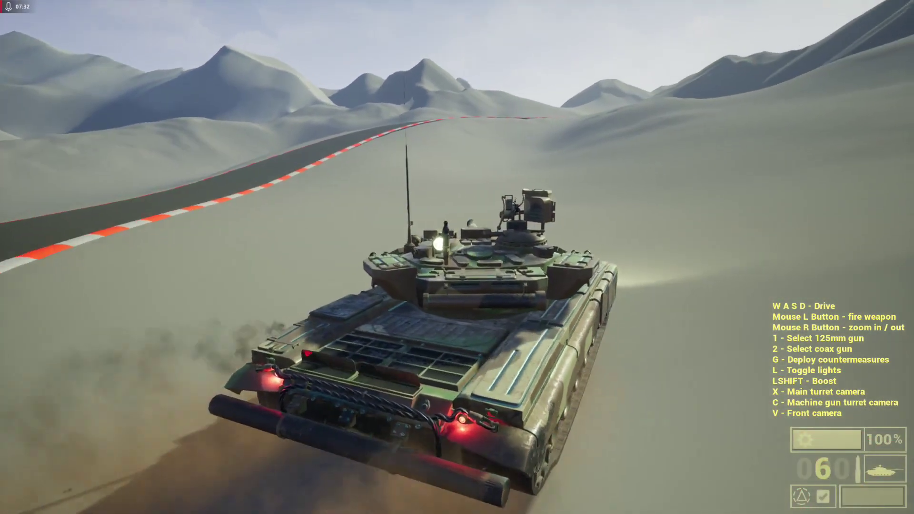
- Weave the tank left and right over the sand dunes toward the dark mountains
{"action": "key", "text": "w"}
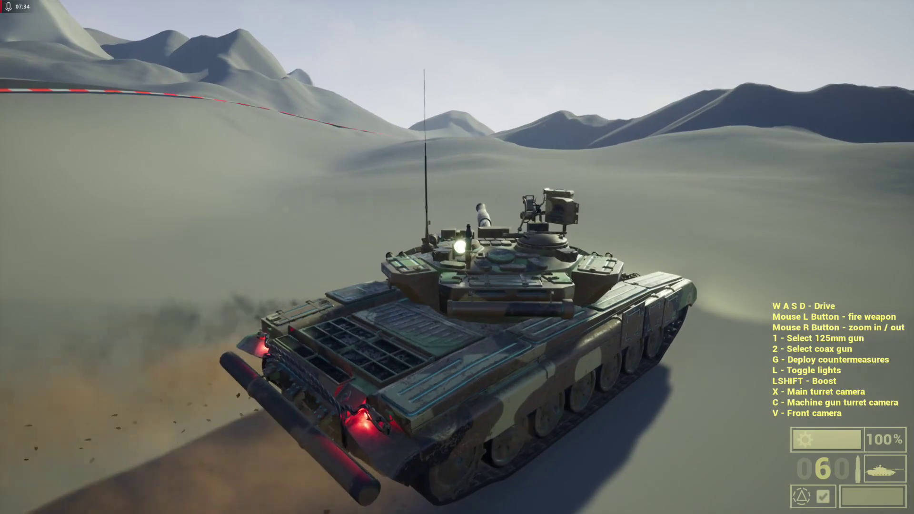
{"action": "key", "text": "w"}
{"action": "key", "text": "a"}
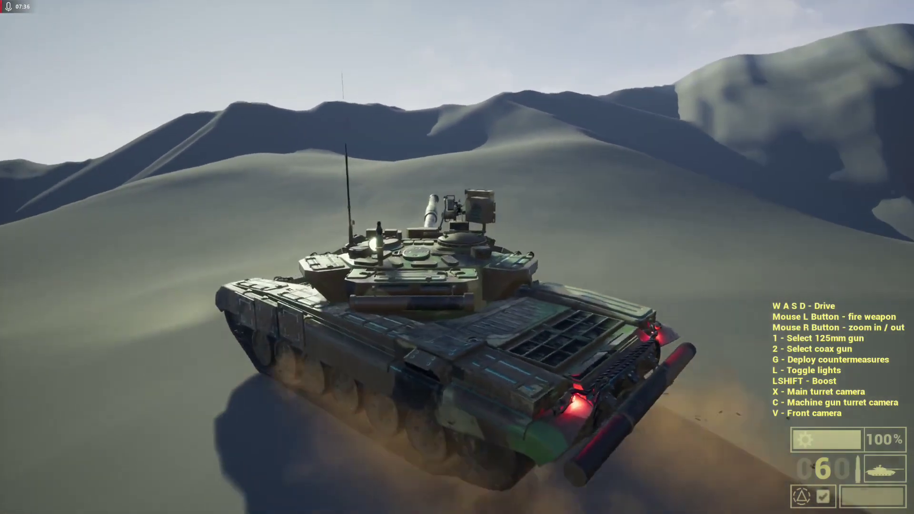
{"action": "key", "text": "w"}
{"action": "key", "text": "d"}
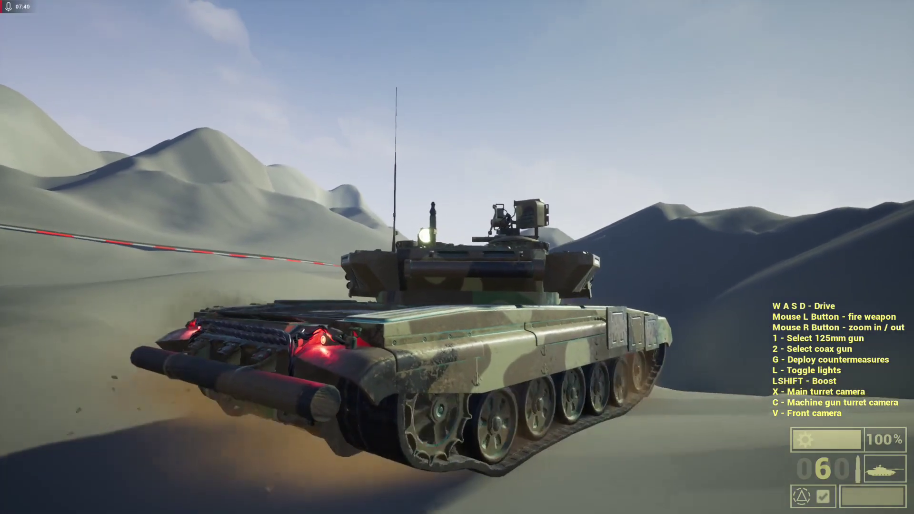
- Turn the tank left on the sand next to the track's red-and-white kerb
{"action": "key", "text": "a"}
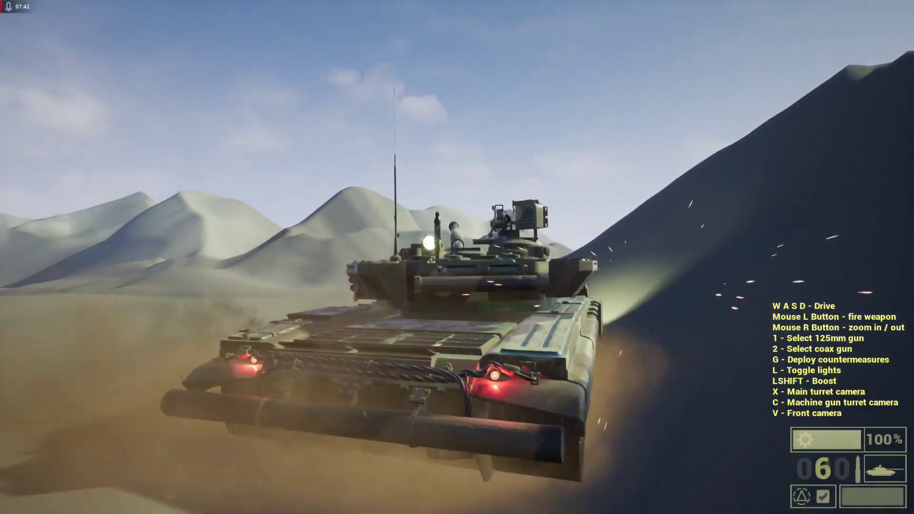
{"action": "key", "text": "a"}
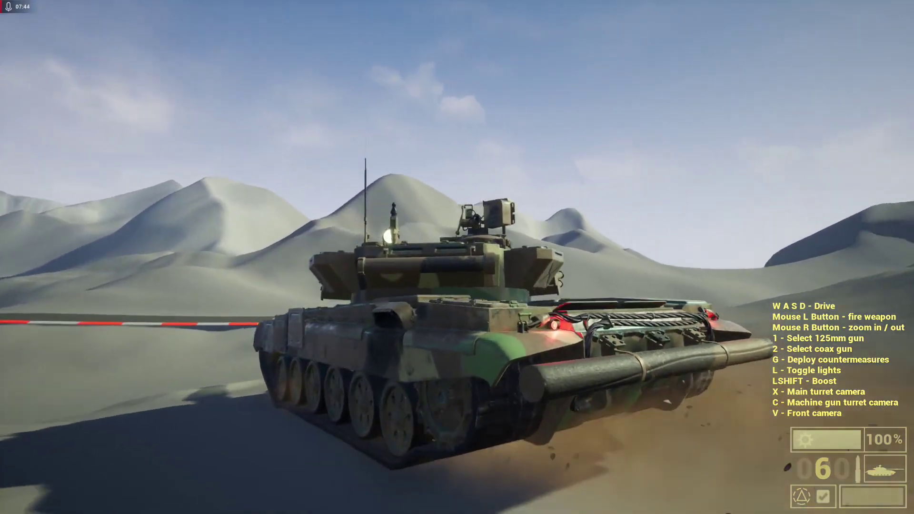
{"action": "key", "text": "a"}
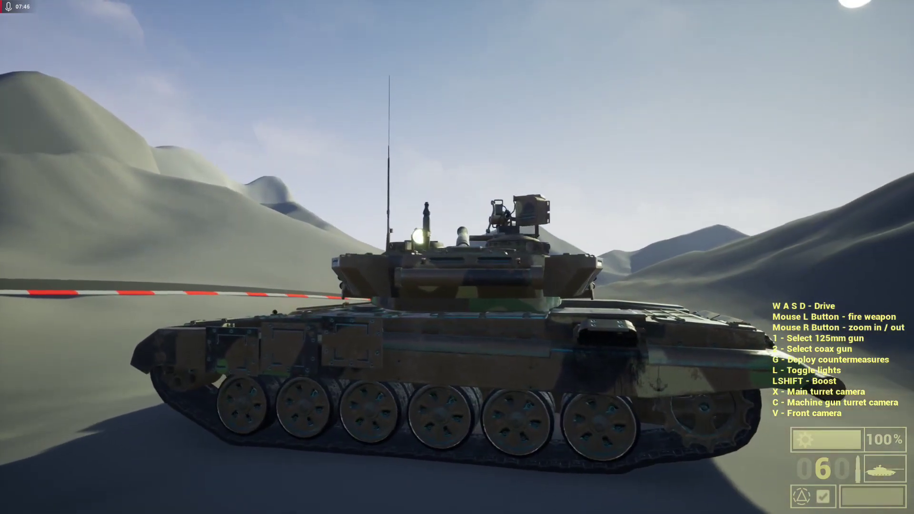
{"action": "key", "text": "a"}
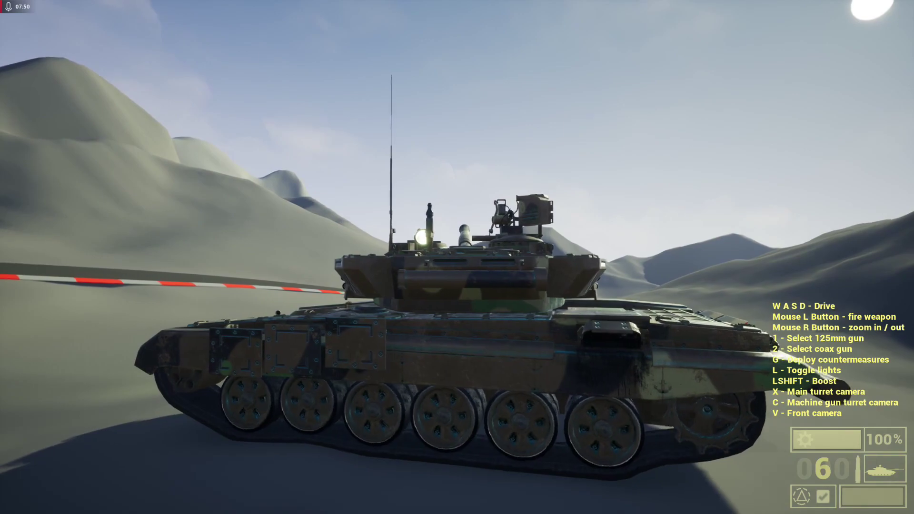
{"action": "key", "text": "a"}
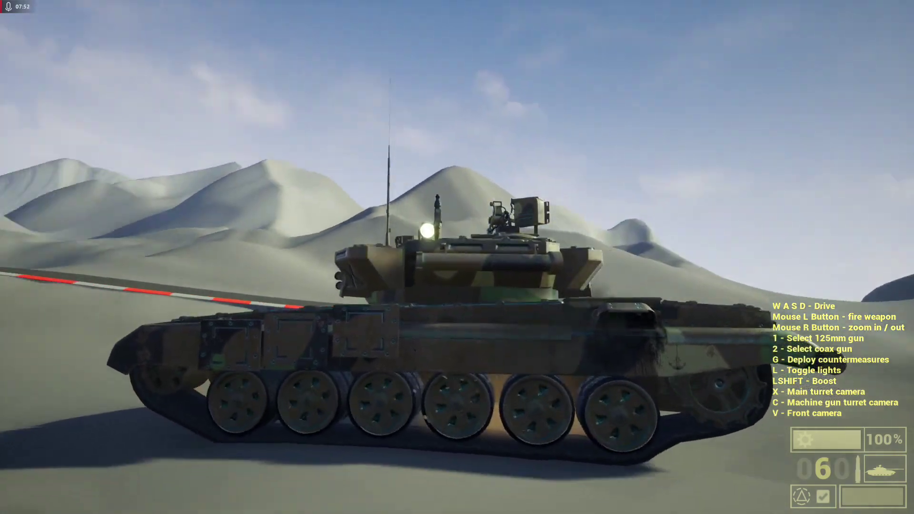
- Turn the tank around on the sand and drive it over the dunes back onto the track
{"action": "key", "text": "a"}
{"action": "key", "text": "d"}
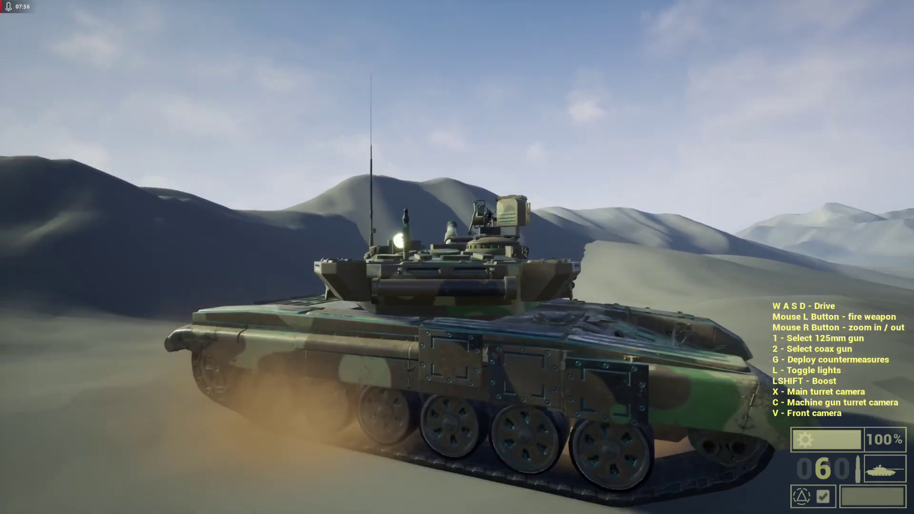
{"action": "key", "text": "w"}
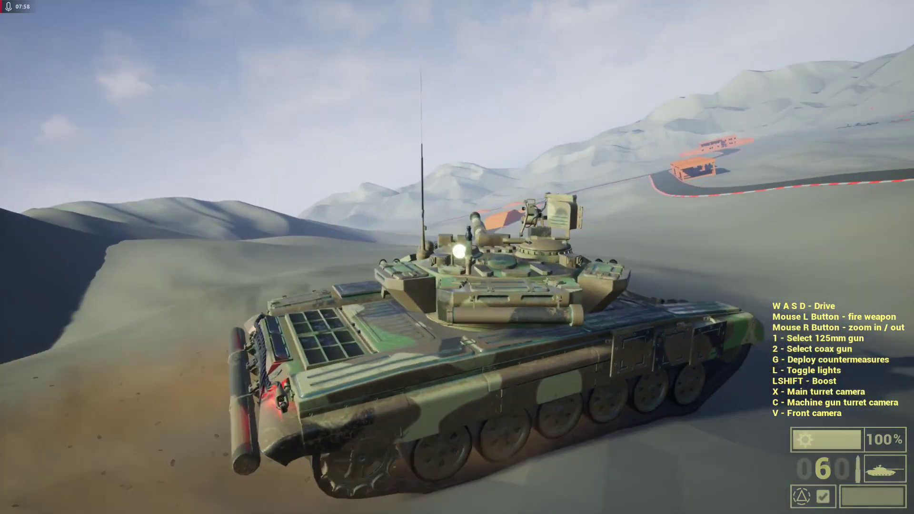
{"action": "key", "text": "w"}
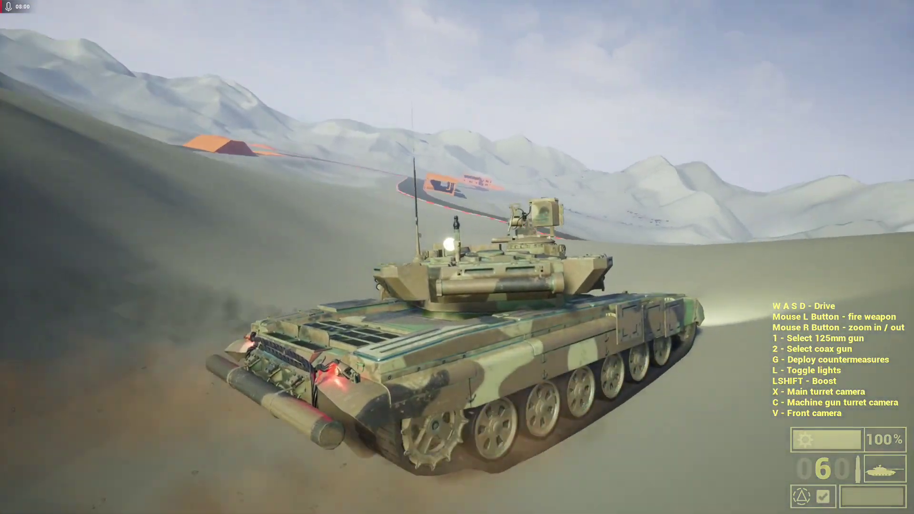
{"action": "key", "text": "w"}
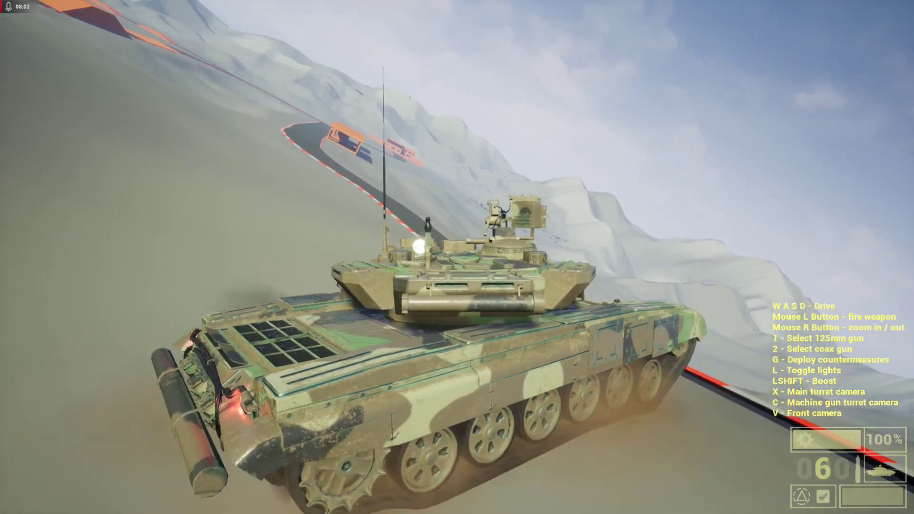
{"action": "key", "text": "w"}
{"action": "key", "text": "a"}
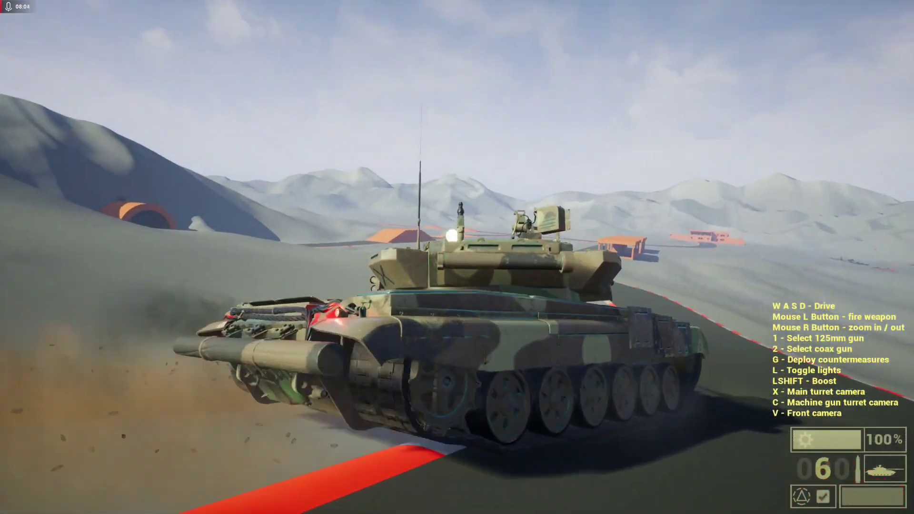
- Pivot the tank left and right on the spot at the track's red-and-white kerb
{"action": "key", "text": "a"}
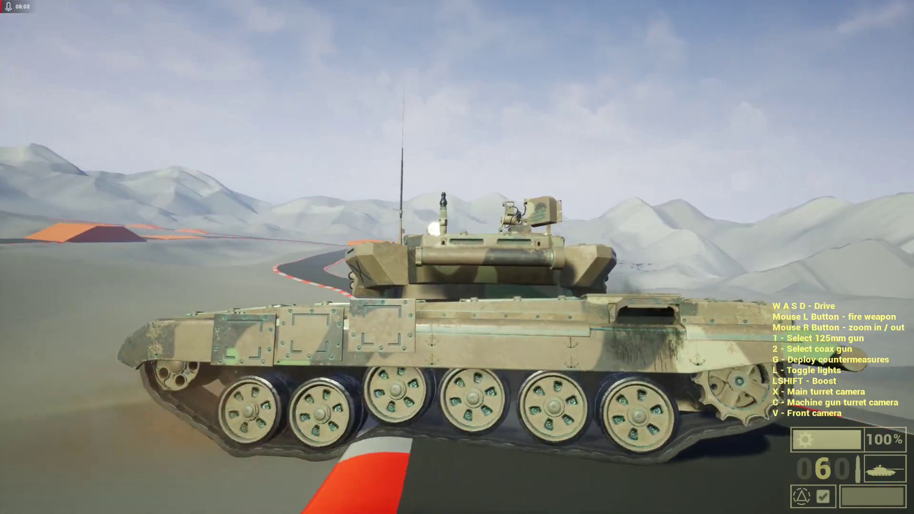
{"action": "key", "text": "d"}
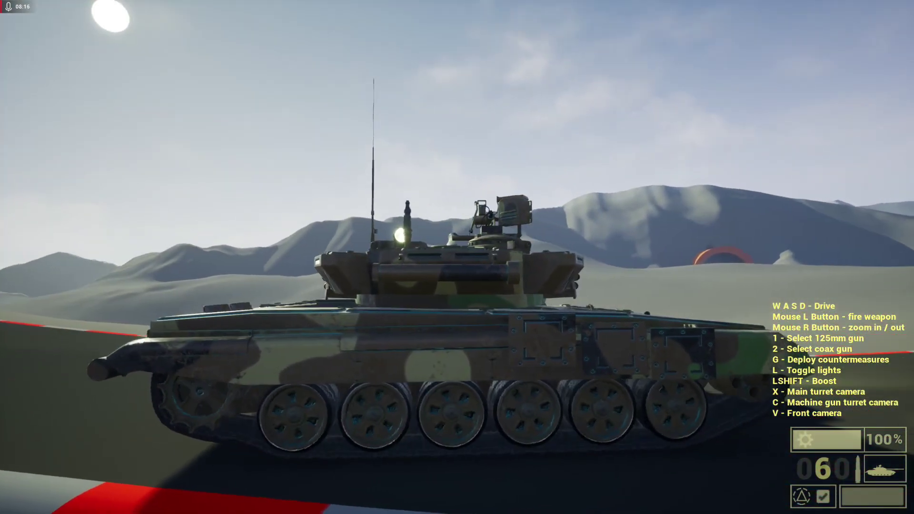
{"action": "key", "text": "d"}
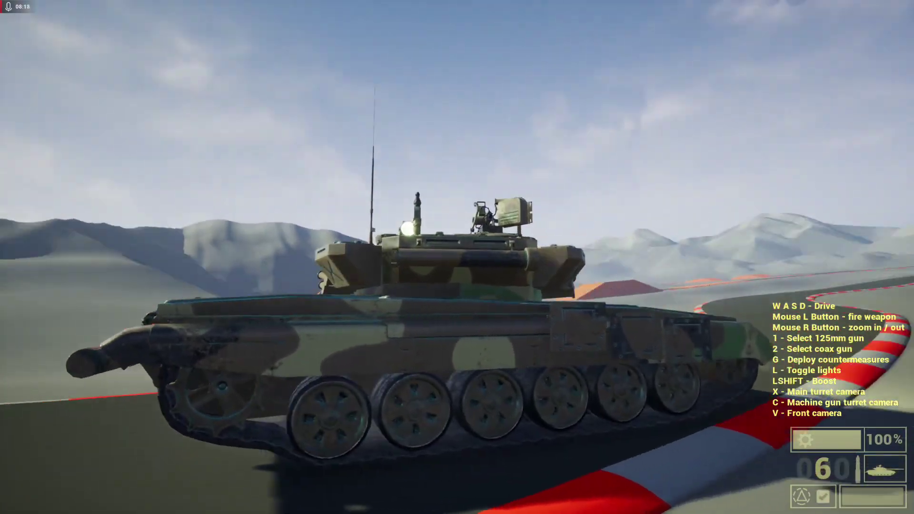
{"action": "key", "text": "d"}
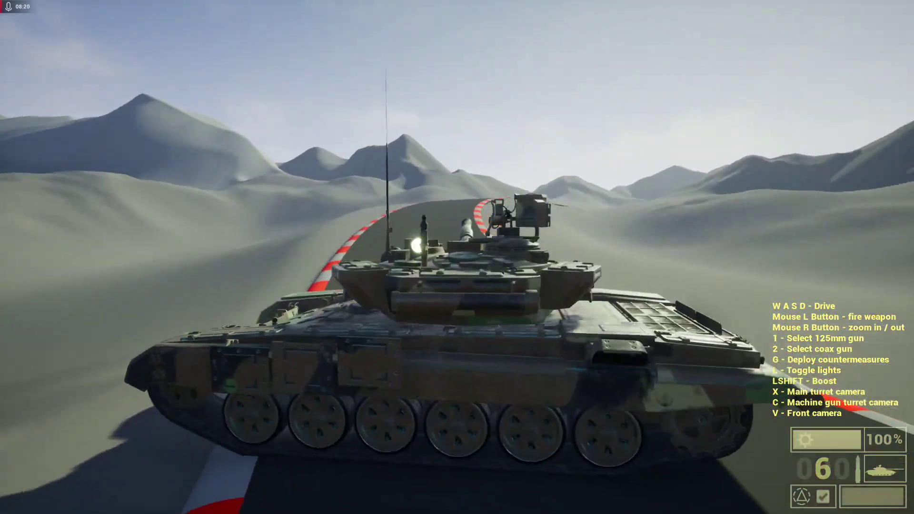
{"action": "key", "text": "d"}
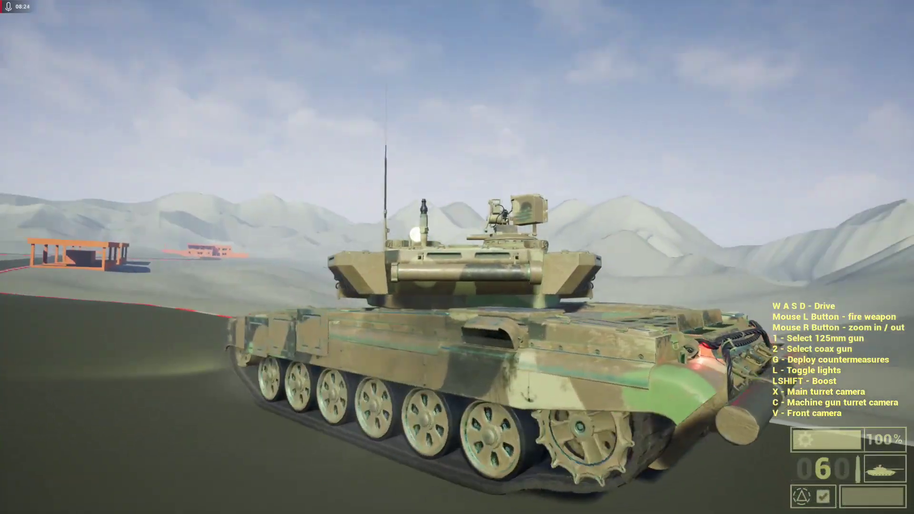
- Exit the tank on the track, walk around its front on foot and get back in
{"action": "key", "text": "e"}
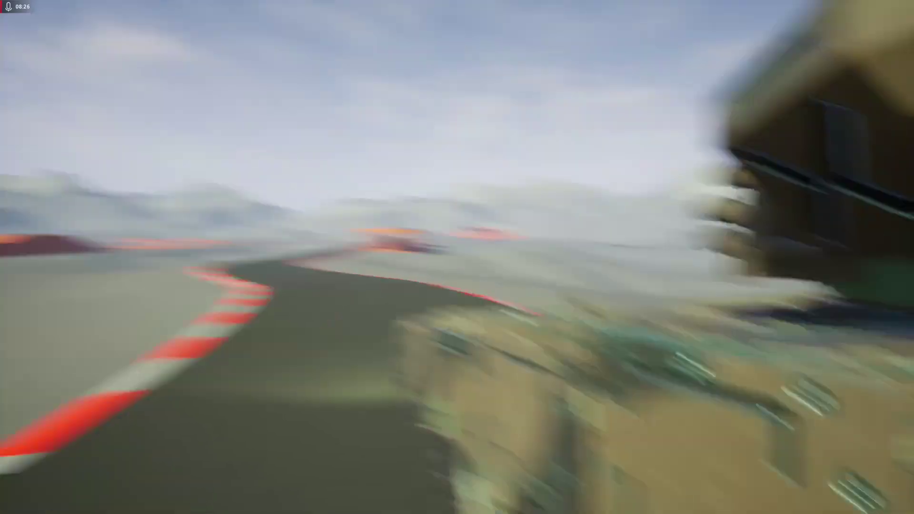
{"action": "key", "text": "a"}
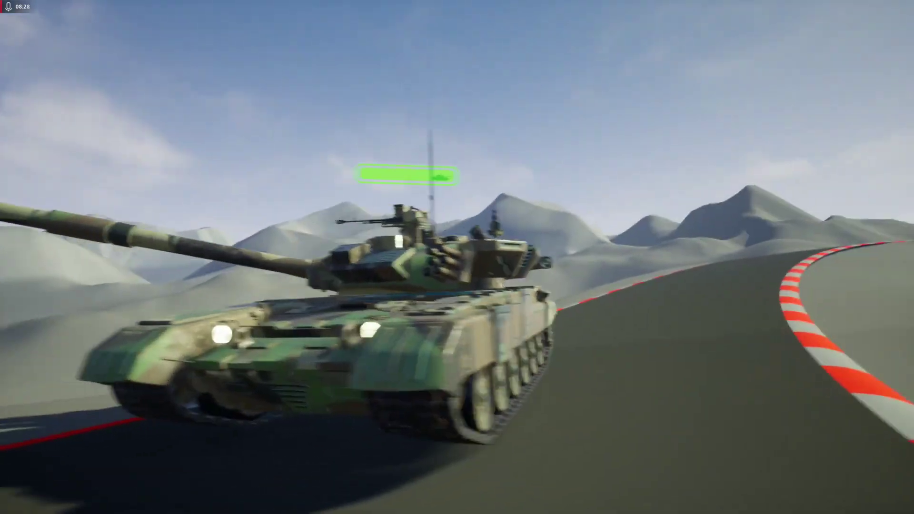
{"action": "key", "text": "a"}
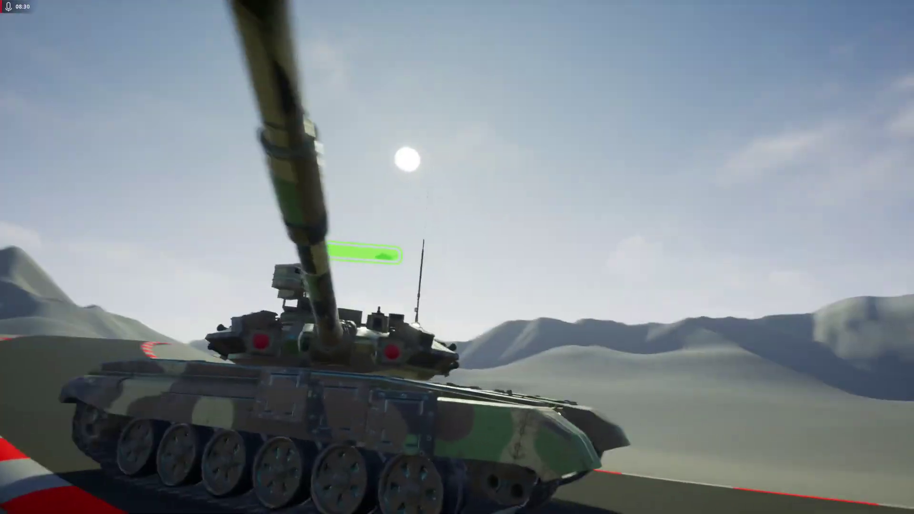
{"action": "key", "text": "w"}
{"action": "key", "text": "e"}
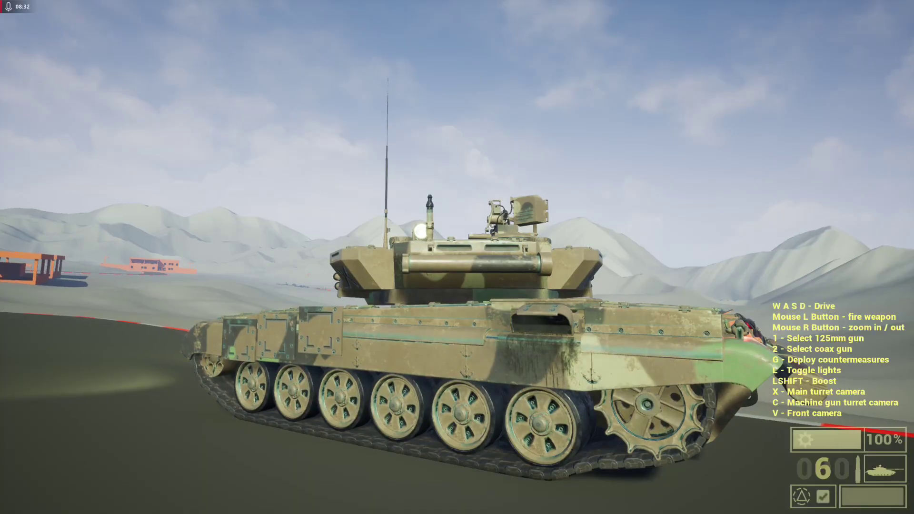
- Drive the tank along the track and through the bend up to the orange shelters
{"action": "key", "text": "w"}
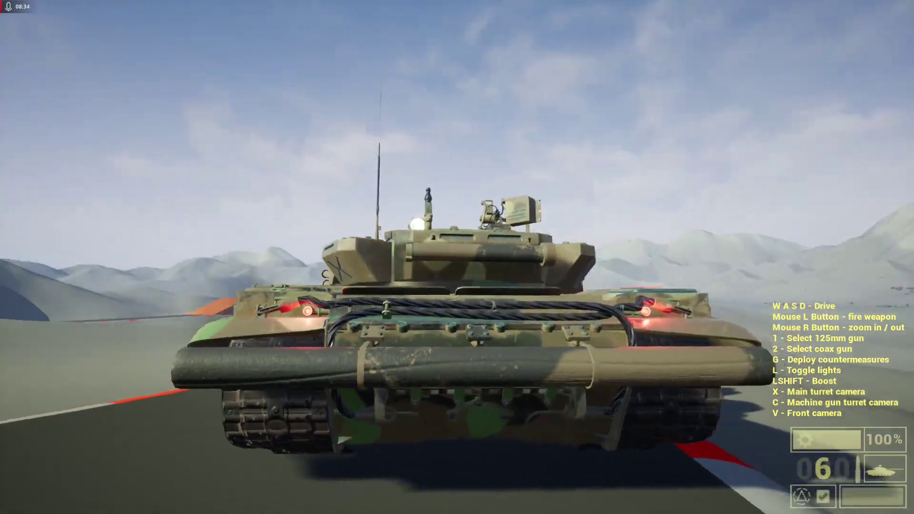
{"action": "key", "text": "w"}
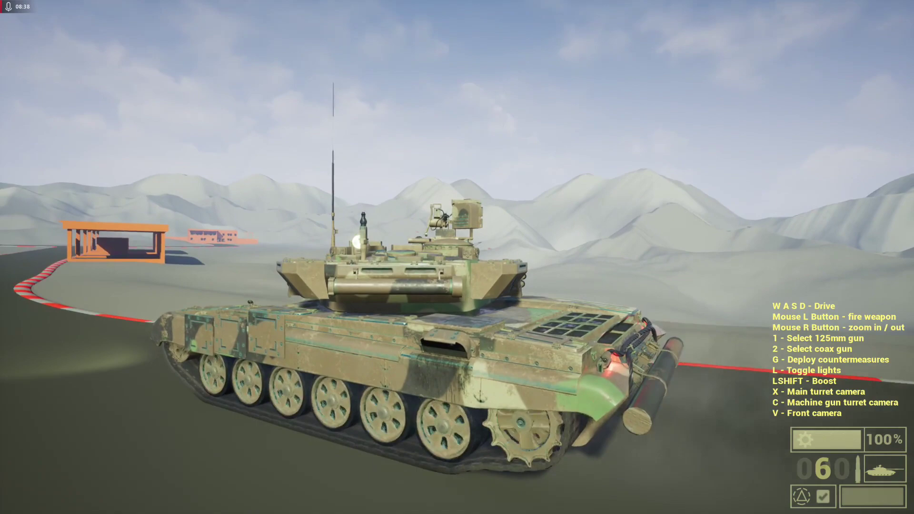
{"action": "key", "text": "w"}
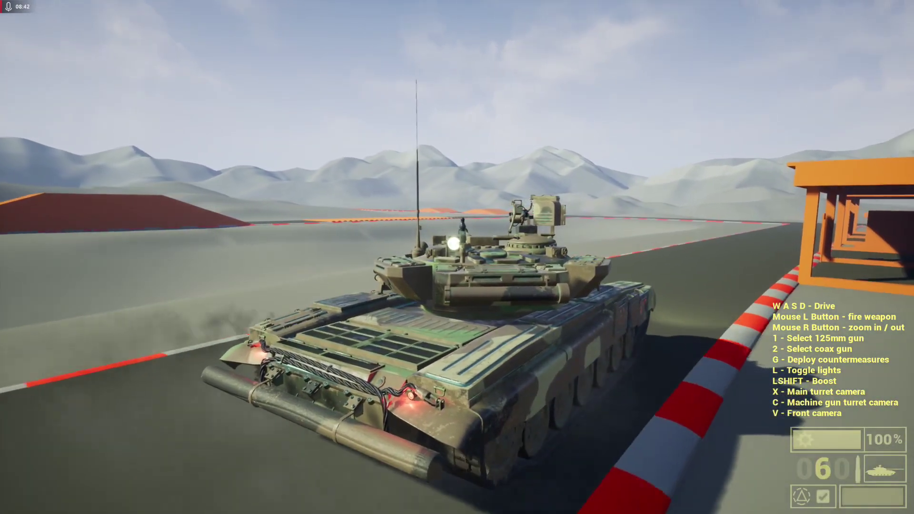
{"action": "key", "text": "w"}
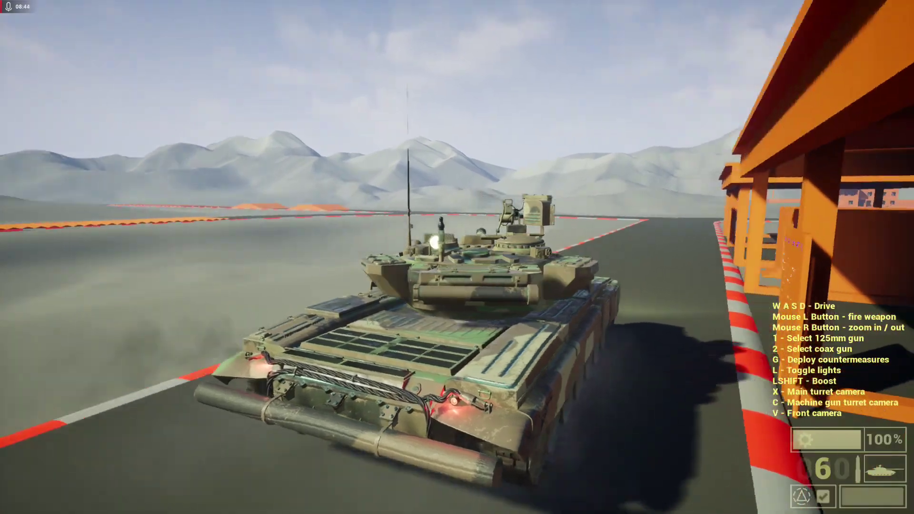
{"action": "key", "text": "w"}
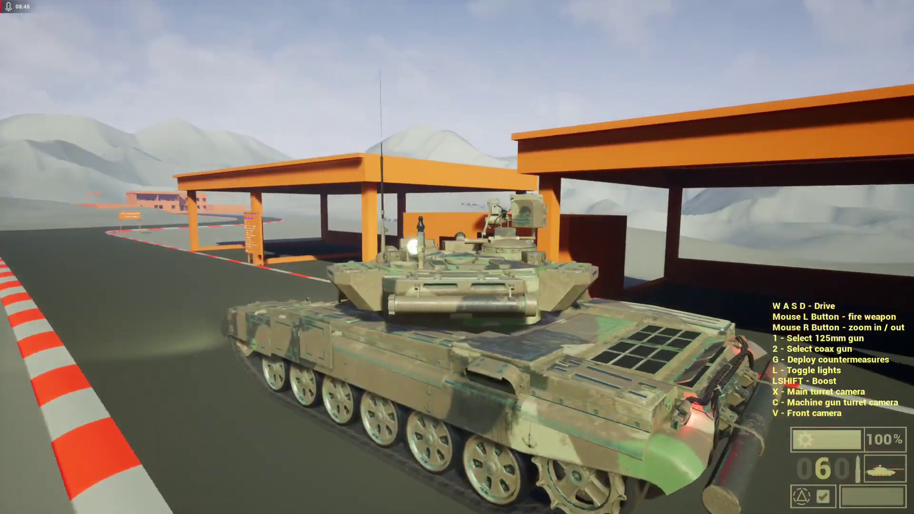
{"action": "key", "text": "w"}
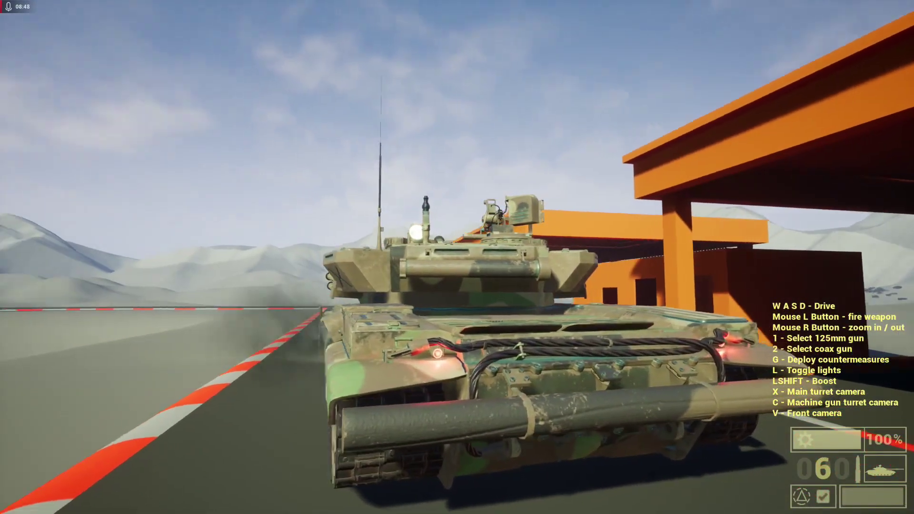
- Pull up beside the orange shelters, pivot the tank right and fire the 125mm gun once
{"action": "key", "text": "w"}
{"action": "key", "text": "d"}
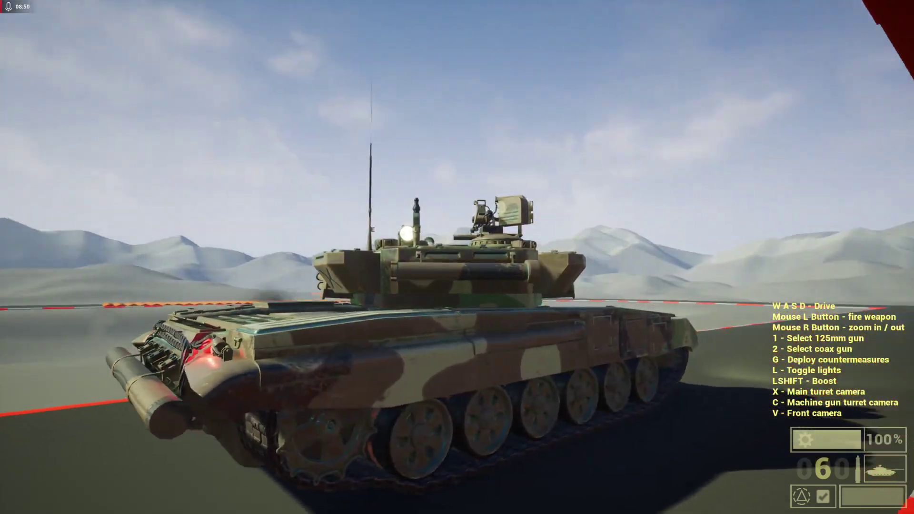
{"action": "key", "text": "d"}
{"action": "key", "text": "d"}
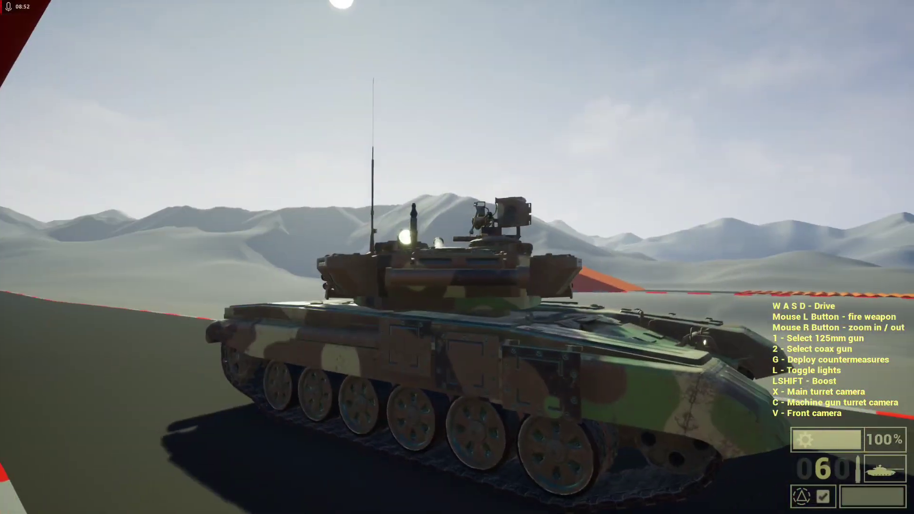
{"action": "key", "text": "d"}
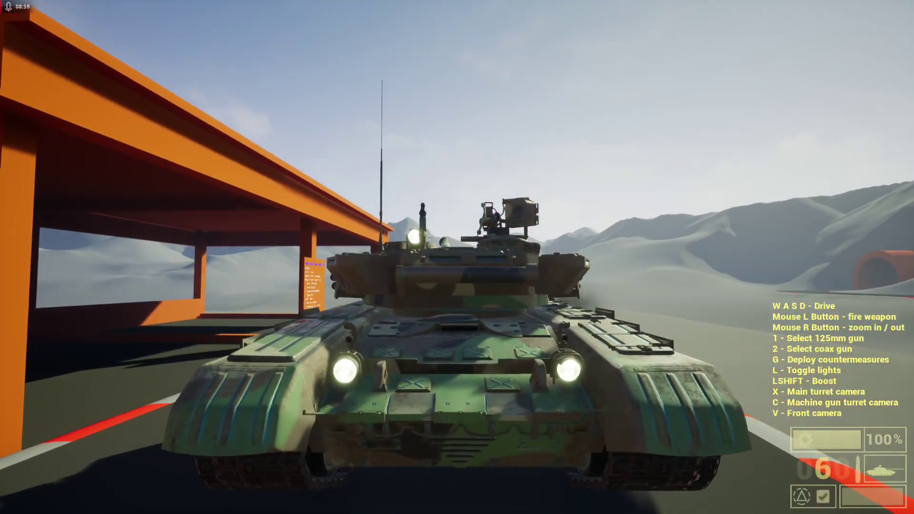
{"action": "left_click", "coordinate": [457, 257]}
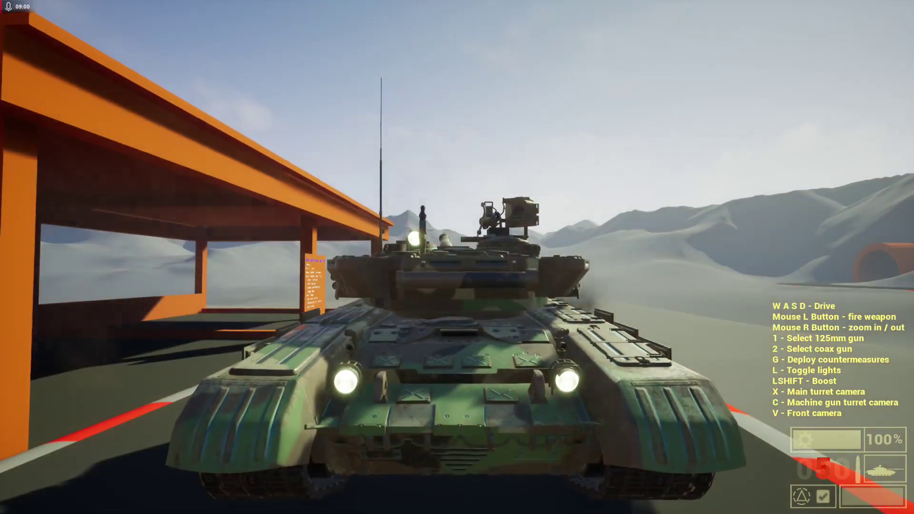
- End the play session, restore the full editor layout, and select and frame the tank actor in the viewport
{"action": "key", "text": "Escape"}
{"action": "right_click_drag", "start_coordinate": [694, 198], "coordinate": [620, 255]}
{"action": "key", "text": "F11"}
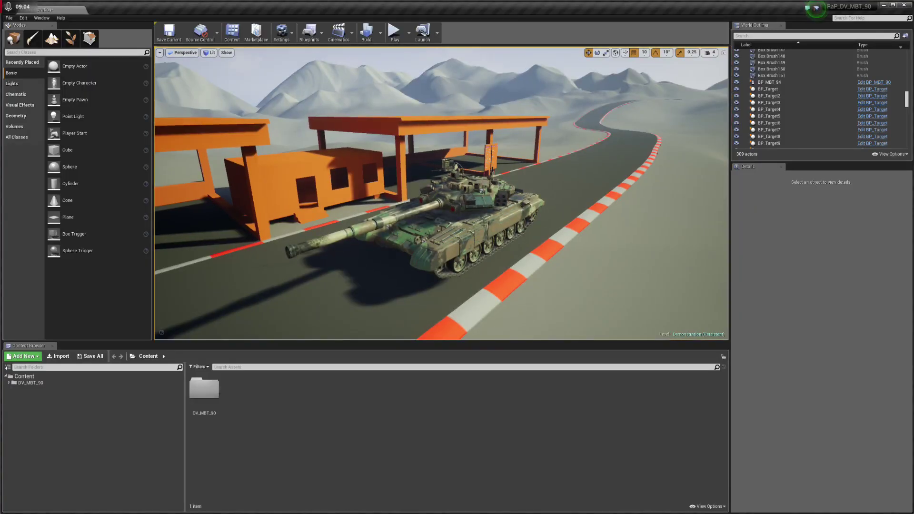
{"action": "left_click", "coordinate": [483, 223]}
{"action": "key", "text": "f"}
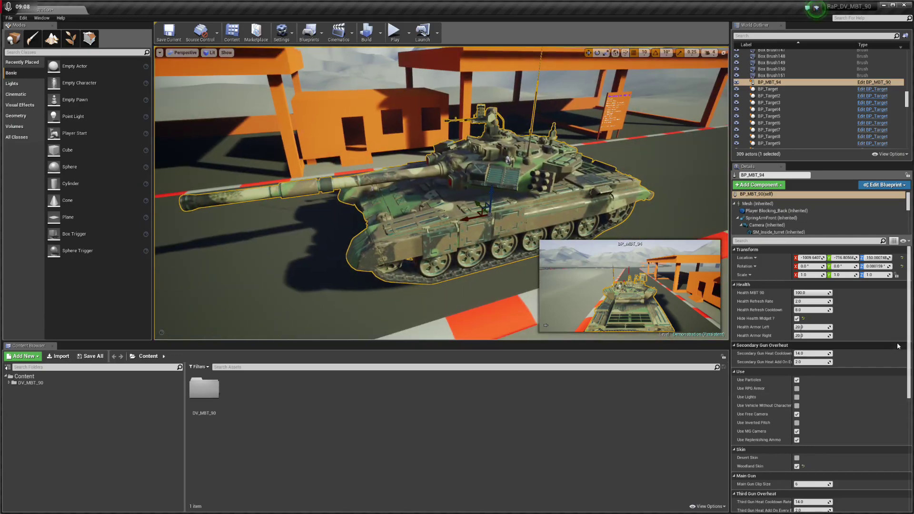
- Replace the tank's Woodland Skin with the Desert Skin, switching back to woodland once to compare both
{"action": "left_click_drag", "start_coordinate": [910, 341], "coordinate": [902, 396]}
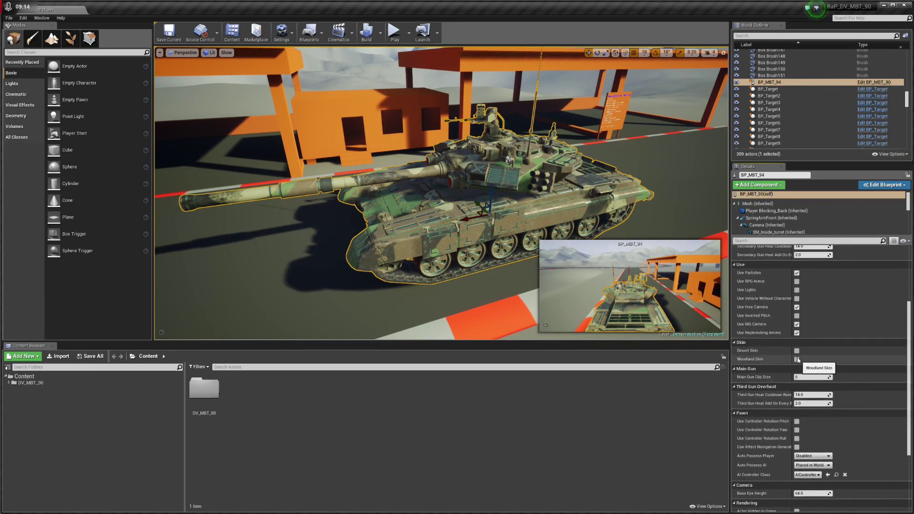
{"action": "left_click", "coordinate": [797, 351]}
{"action": "right_click_drag", "start_coordinate": [524, 248], "coordinate": [519, 224]}
{"action": "right_click_drag", "start_coordinate": [640, 302], "coordinate": [638, 302]}
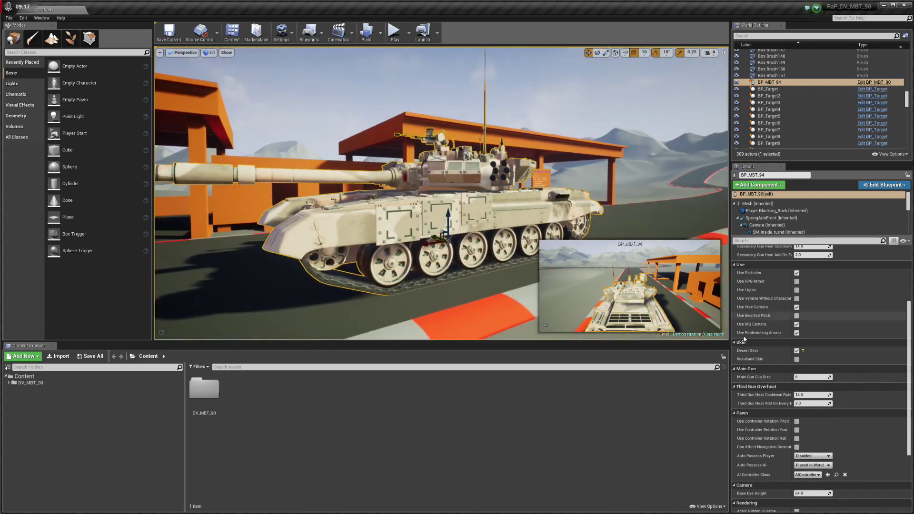
{"action": "left_click", "coordinate": [797, 352]}
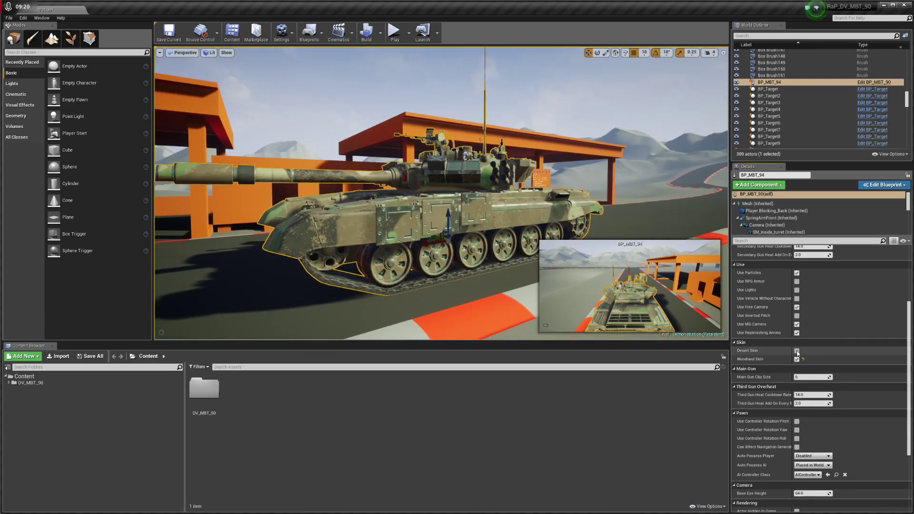
{"action": "left_click", "coordinate": [797, 351]}
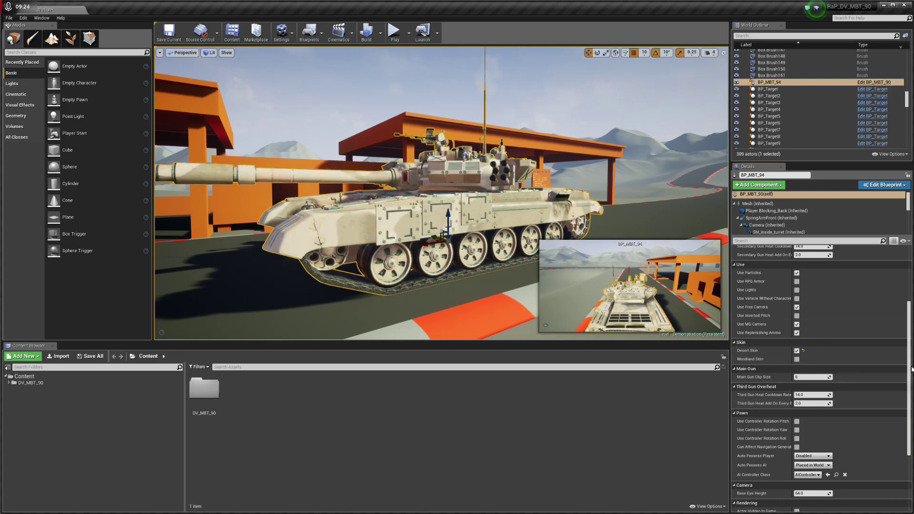
- Review the tank's Health, Use and gun settings and enable Use RPG Armor
{"action": "mouse_move", "coordinate": [909, 369]}
{"action": "left_mouse_down"}
{"action": "mouse_move", "coordinate": [906, 310]}
{"action": "mouse_move", "coordinate": [905, 343]}
{"action": "left_mouse_up"}
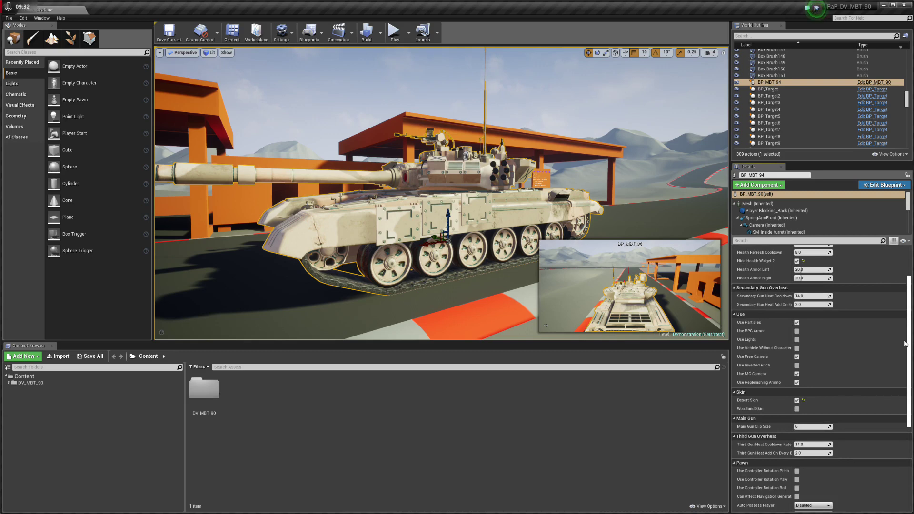
{"action": "mouse_move", "coordinate": [906, 344]}
{"action": "left_mouse_down"}
{"action": "mouse_move", "coordinate": [899, 390]}
{"action": "mouse_move", "coordinate": [901, 350]}
{"action": "left_mouse_up"}
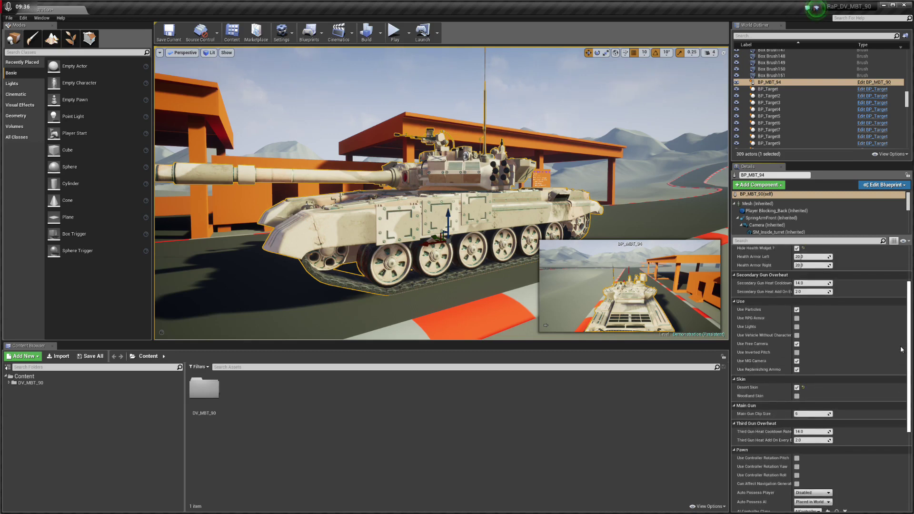
{"action": "left_click_drag", "start_coordinate": [902, 350], "coordinate": [905, 306]}
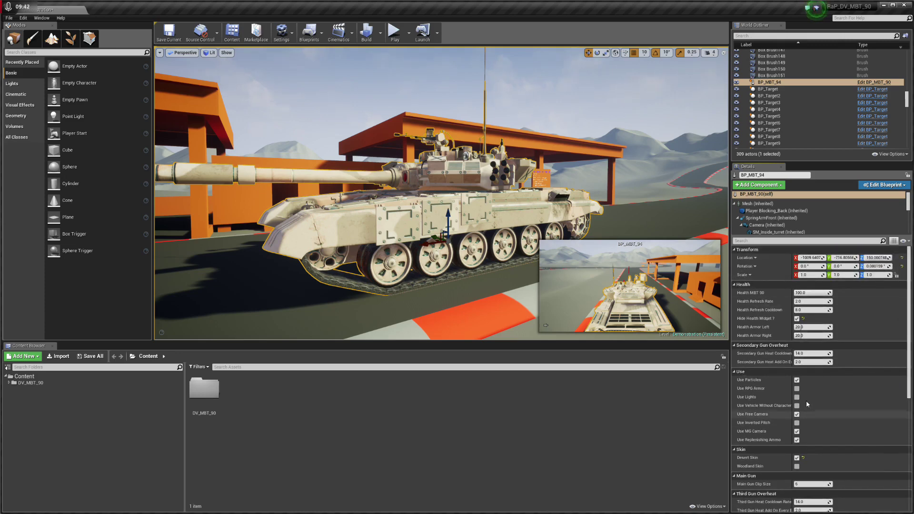
{"action": "left_click", "coordinate": [797, 389]}
- Examine the tank's side armour panels and rear cage up close and from farther away beside the track
{"action": "right_click_drag", "start_coordinate": [586, 301], "coordinate": [528, 309]}
{"action": "key", "text": "d"}
{"action": "key", "text": "w"}
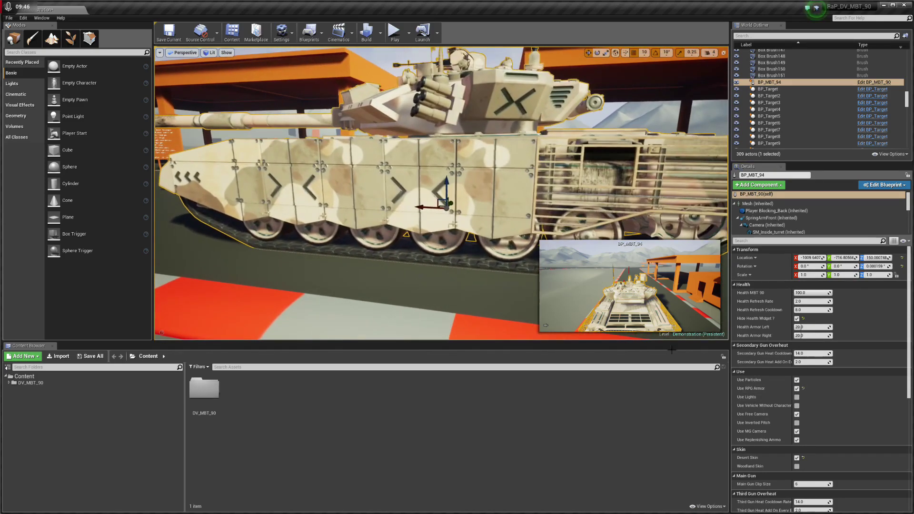
{"action": "key", "text": "a"}
{"action": "right_click_drag", "start_coordinate": [586, 300], "coordinate": [691, 299]}
{"action": "key", "text": "a"}
{"action": "right_click_drag", "start_coordinate": [504, 306], "coordinate": [466, 307]}
{"action": "mouse_move", "coordinate": [383, 156]}
{"action": "right_mouse_down"}
{"action": "mouse_move", "coordinate": [429, 155]}
{"action": "mouse_move", "coordinate": [383, 155]}
{"action": "right_mouse_up"}
{"action": "key", "text": "s"}
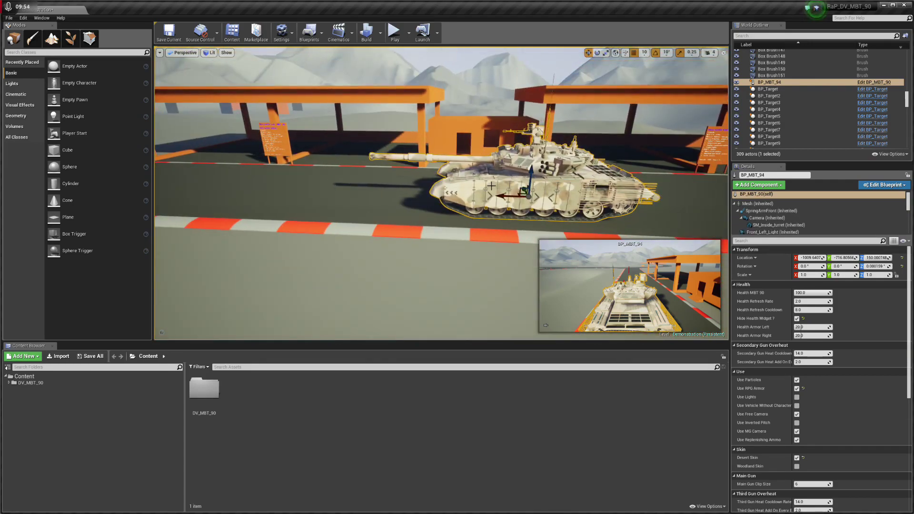
- Duplicate the desert tank along the track to about X 1180 and rotate the copy to about -110° around Z
{"action": "left_click_drag", "start_coordinate": [508, 195], "coordinate": [209, 196], "text": "alt"}
{"action": "right_click_drag", "start_coordinate": [395, 190], "coordinate": [329, 191]}
{"action": "left_click_drag", "start_coordinate": [381, 193], "coordinate": [343, 196]}
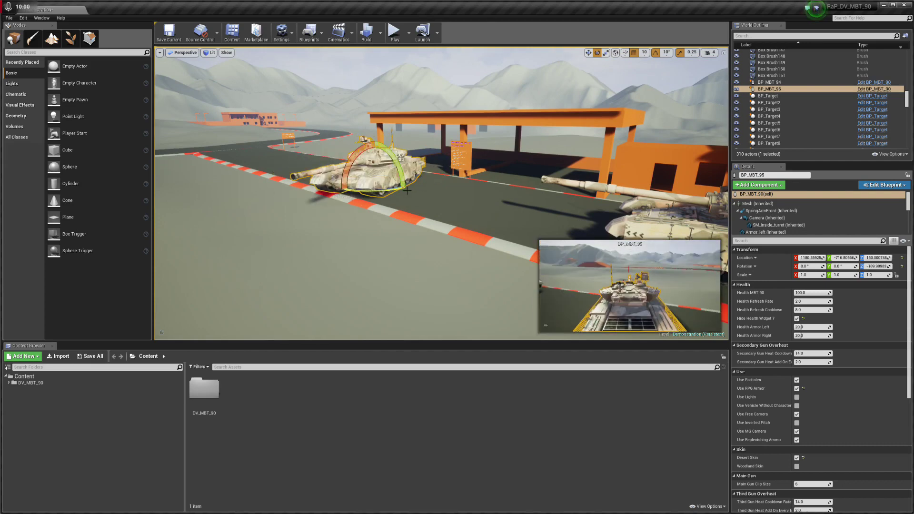
{"action": "right_click_drag", "start_coordinate": [407, 191], "coordinate": [469, 207]}
- Switch the original tank from the Desert Skin to the Woodland Skin and clear the selection
{"action": "left_click", "coordinate": [607, 203]}
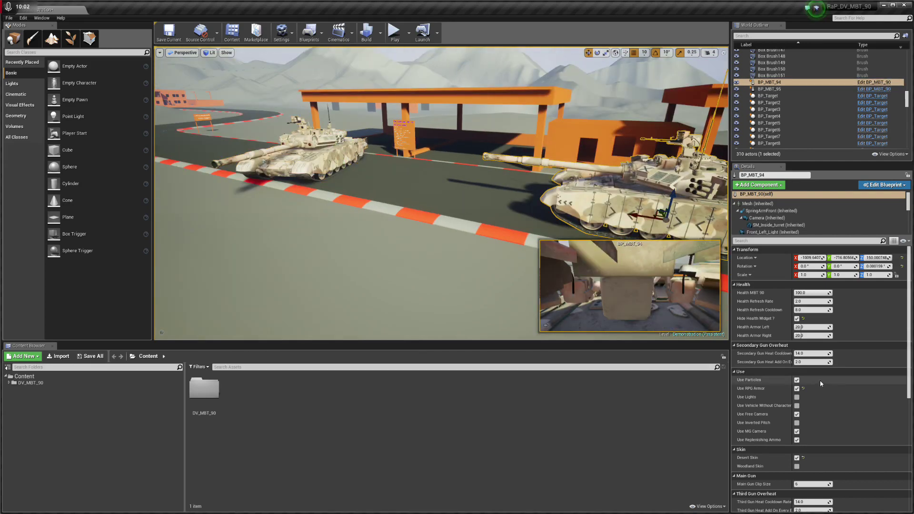
{"action": "scroll", "coordinate": [821, 383], "scroll_direction": "down", "scroll_amount": 4}
{"action": "left_click", "coordinate": [796, 367]}
{"action": "left_click", "coordinate": [796, 376]}
{"action": "right_click_drag", "start_coordinate": [476, 200], "coordinate": [557, 205]}
{"action": "key", "text": "Escape"}
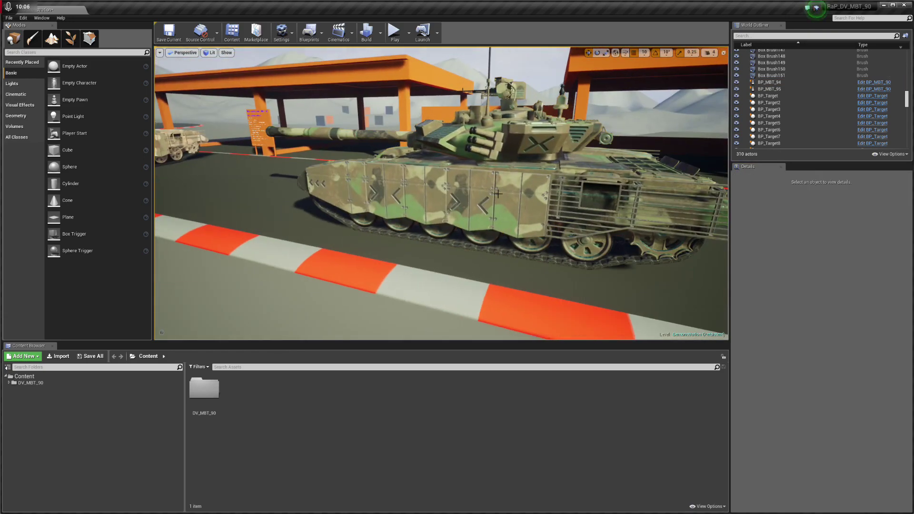
- Start a play session behind the woodland tank and fire its 125mm gun at the desert tank's side armour through the main turret camera
{"action": "key", "text": "d"}
{"action": "right_click_drag", "start_coordinate": [606, 202], "coordinate": [622, 189]}
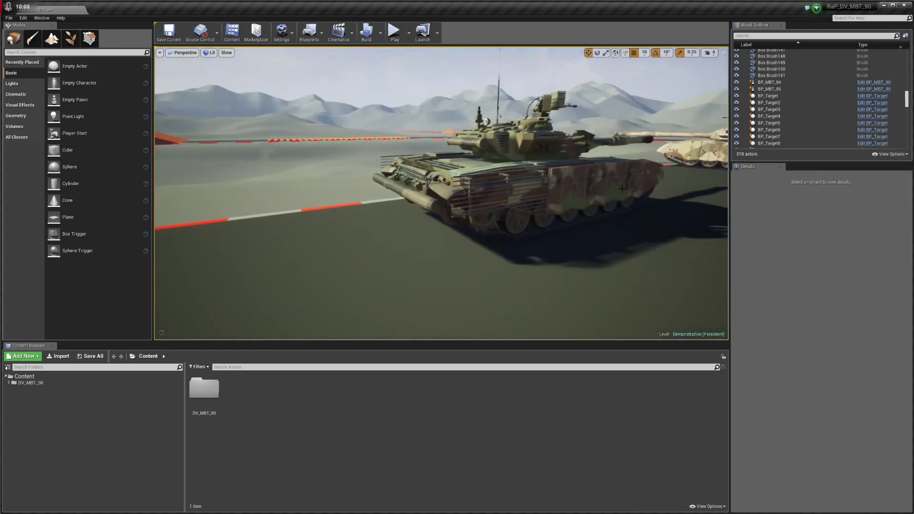
{"action": "left_click", "coordinate": [393, 32]}
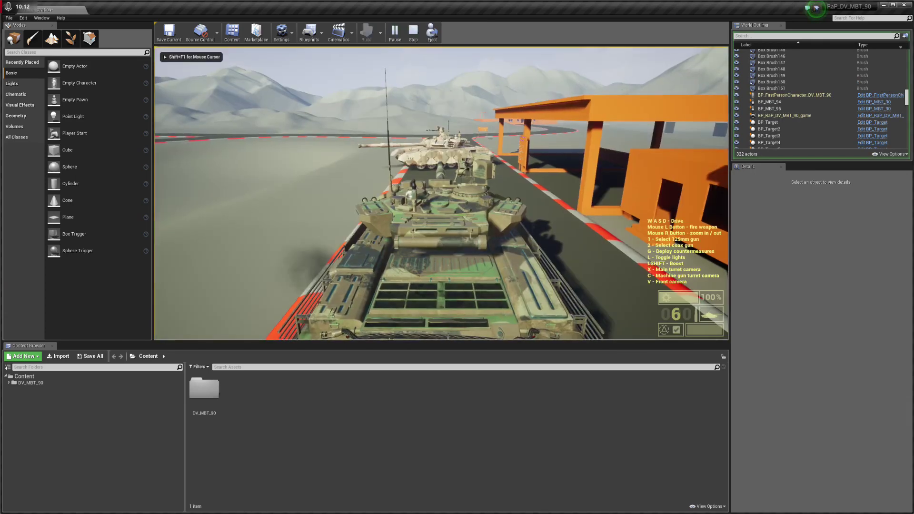
{"action": "key", "text": "x"}
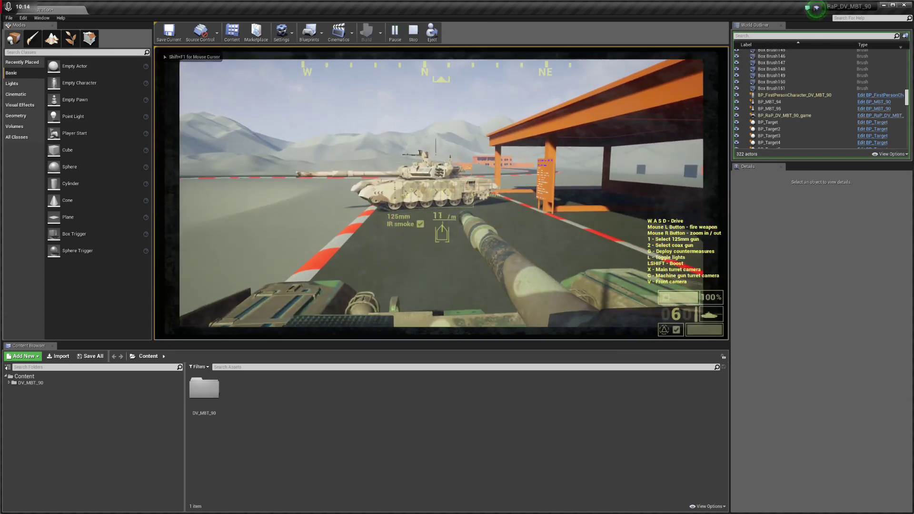
{"action": "left_click", "coordinate": [441, 193]}
{"action": "key", "text": "w"}
{"action": "key", "text": "a"}
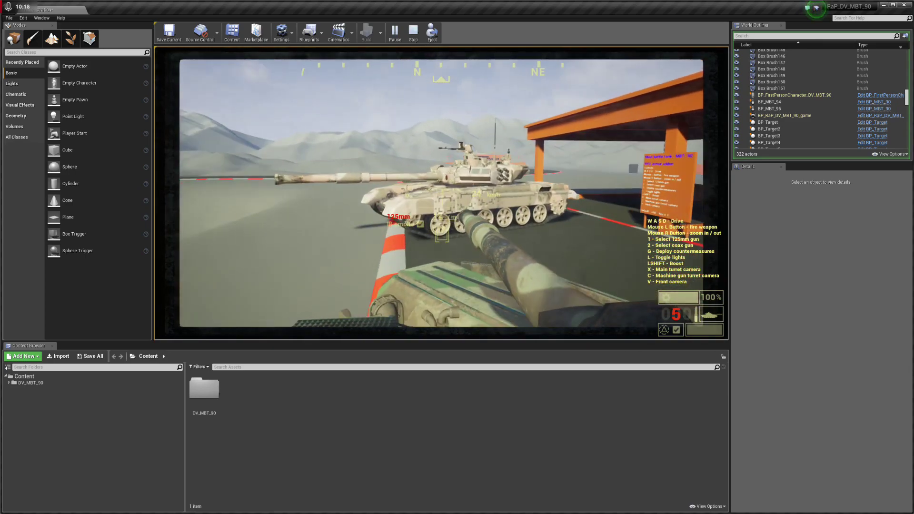
{"action": "key", "text": "w"}
{"action": "key", "text": "s"}
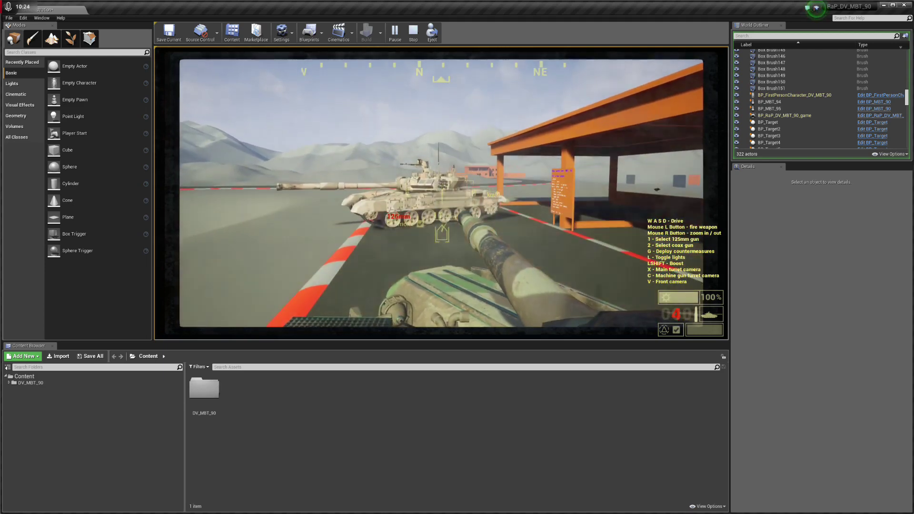
- Exit the woodland tank, walk around the desert tank to inspect both sides of its armour, and end the play session
{"action": "key", "text": "e"}
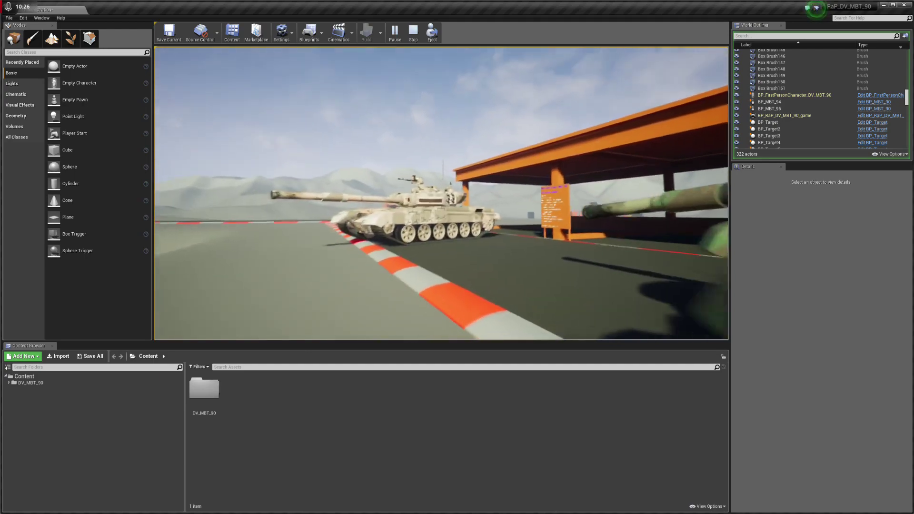
{"action": "key", "text": "w"}
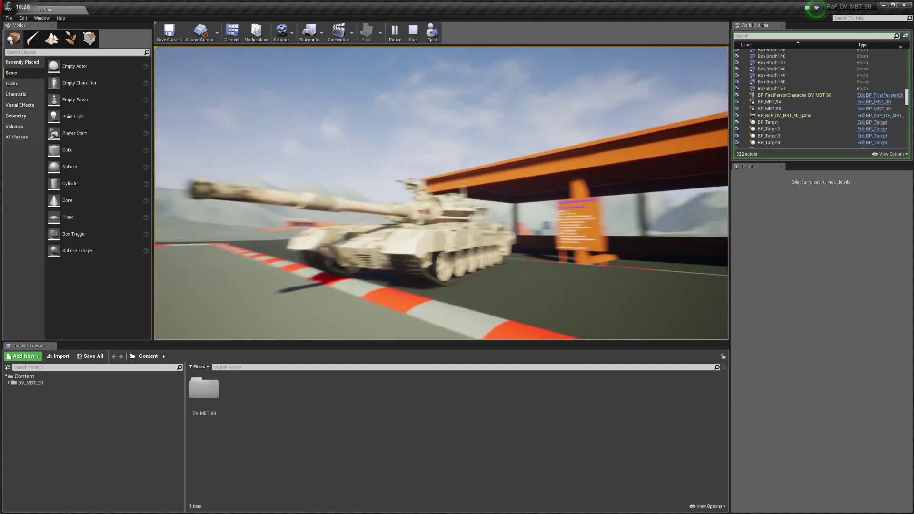
{"action": "key", "text": "a"}
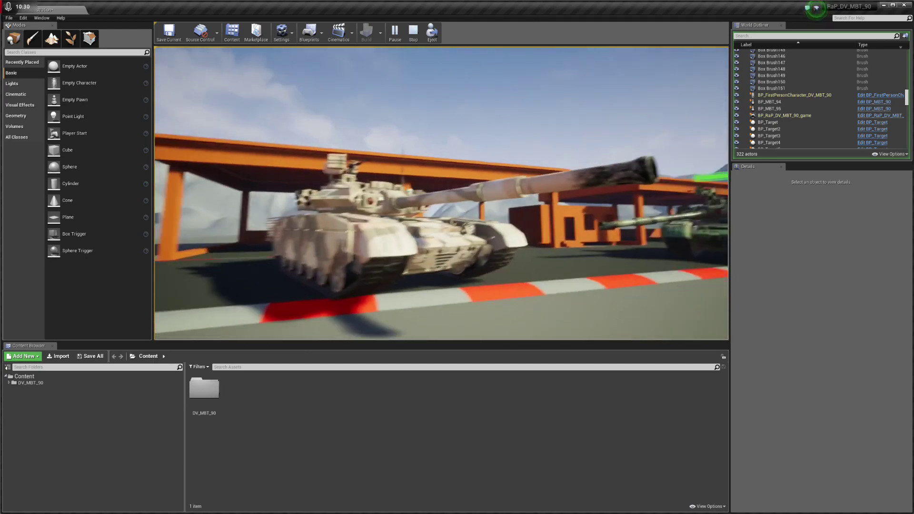
{"action": "key", "text": "w"}
{"action": "key", "text": "Escape"}
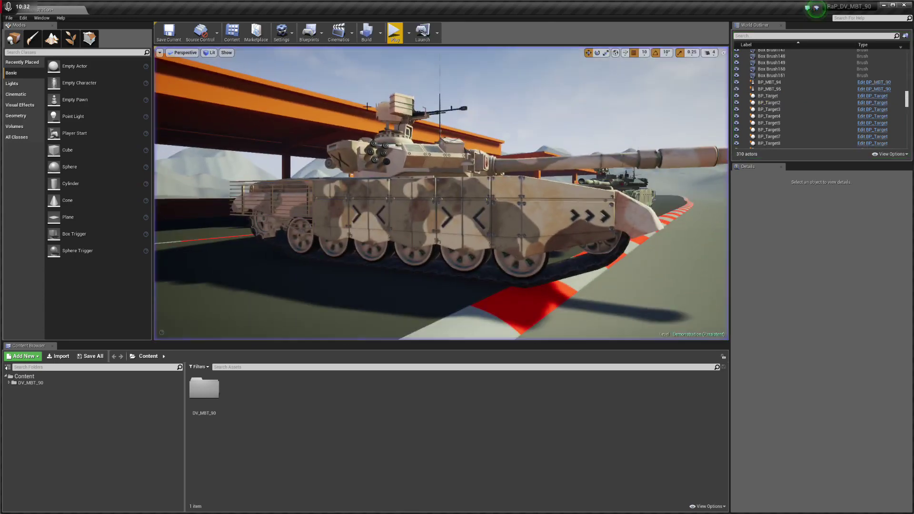
- Select the desert tank and review its Health, Use, Skin and gun settings
{"action": "left_click", "coordinate": [524, 214]}
{"action": "scroll", "coordinate": [859, 367], "scroll_direction": "down", "scroll_amount": 5}
{"action": "scroll", "coordinate": [859, 366], "scroll_direction": "up", "scroll_amount": 4}
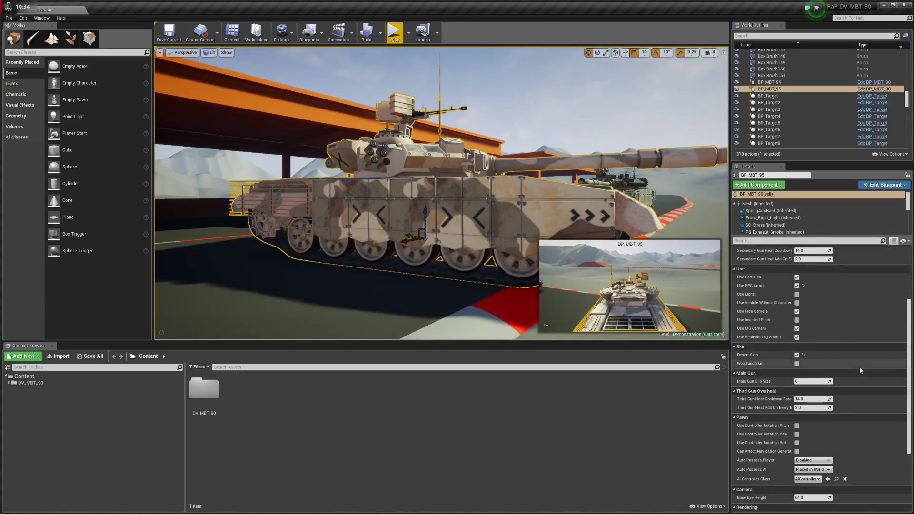
{"action": "scroll", "coordinate": [860, 368], "scroll_direction": "up", "scroll_amount": 1}
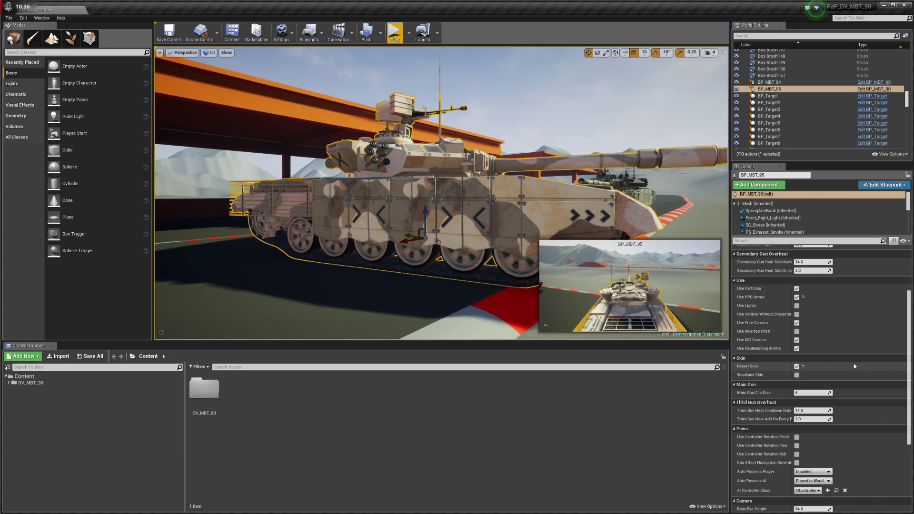
{"action": "right_click_drag", "start_coordinate": [524, 209], "coordinate": [526, 191]}
{"action": "scroll", "coordinate": [846, 322], "scroll_direction": "up", "scroll_amount": 5}
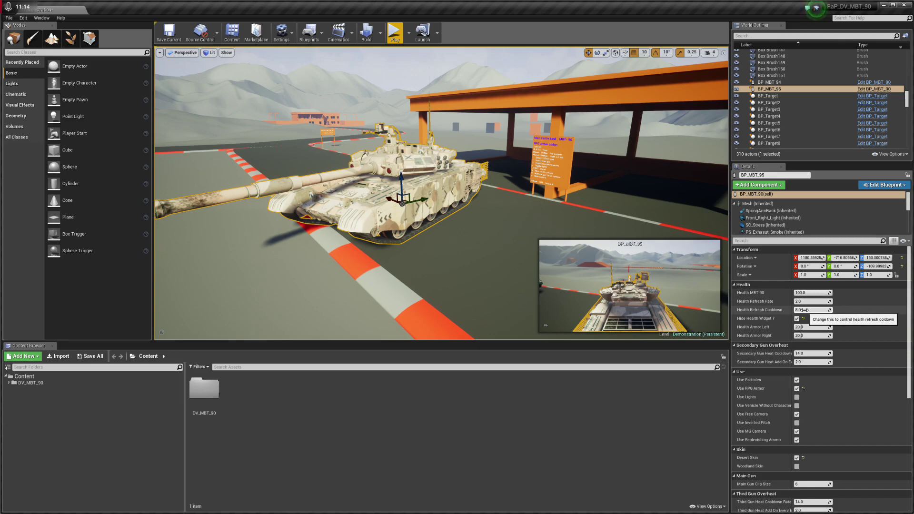
- Turn off Hide Health Widget for the desert tank and inspect the health bar area above its turret
{"action": "mouse_move", "coordinate": [568, 218]}
{"action": "right_mouse_down"}
{"action": "mouse_move", "coordinate": [705, 212]}
{"action": "mouse_move", "coordinate": [560, 217]}
{"action": "right_mouse_up"}
{"action": "key", "text": "s"}
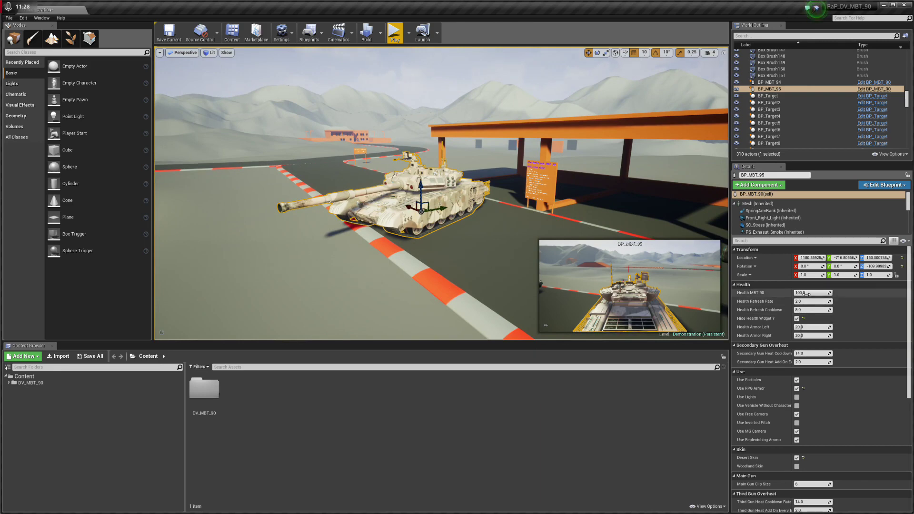
{"action": "left_click", "coordinate": [797, 319]}
{"action": "right_click_drag", "start_coordinate": [515, 214], "coordinate": [483, 188]}
{"action": "key", "text": "w"}
{"action": "key", "text": "a"}
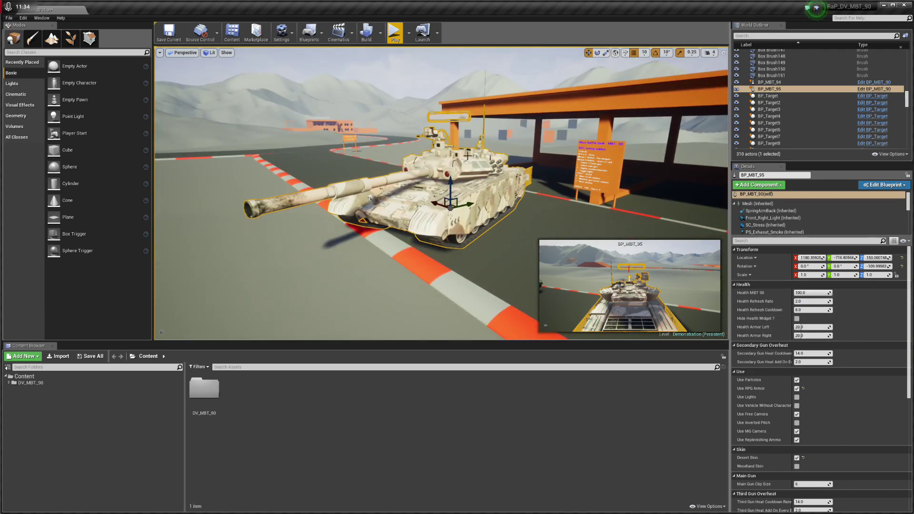
- Turn off Hide Health Widget for the woodland tank and return to the view of the desert tank
{"action": "right_click_drag", "start_coordinate": [473, 116], "coordinate": [592, 123]}
{"action": "key", "text": "w"}
{"action": "right_click_drag", "start_coordinate": [437, 164], "coordinate": [476, 176]}
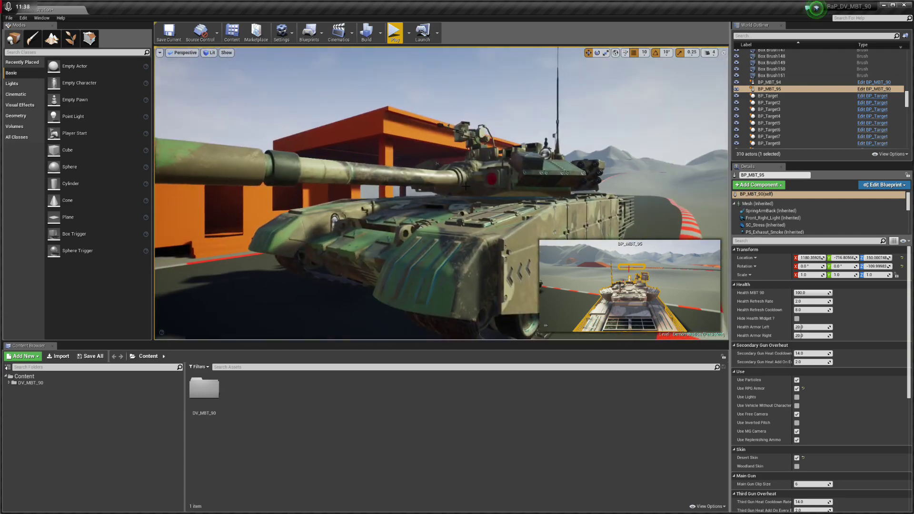
{"action": "left_click", "coordinate": [525, 192]}
{"action": "key", "text": "s"}
{"action": "right_click_drag", "start_coordinate": [525, 192], "coordinate": [482, 190]}
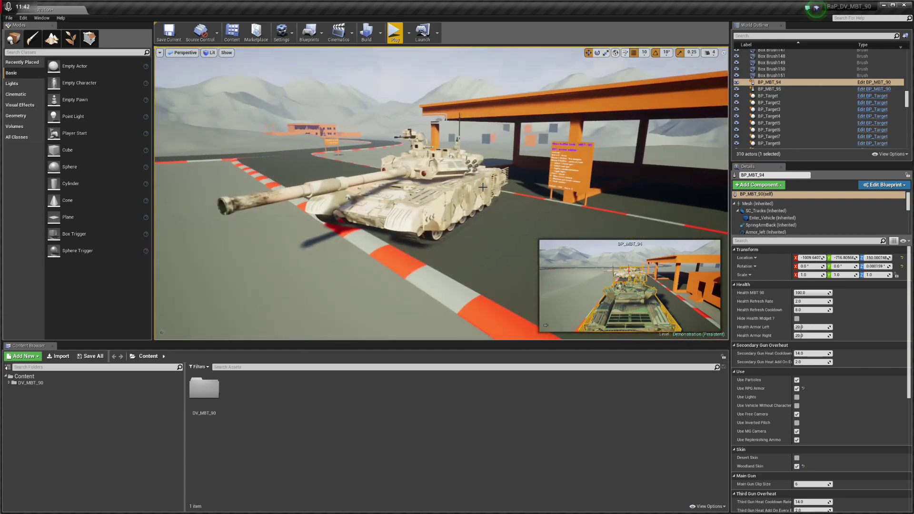
- Select the desert tank and toggle its Use Particles, Use RPG Armor and Use Lights options, restoring their original settings
{"action": "left_click", "coordinate": [481, 187]}
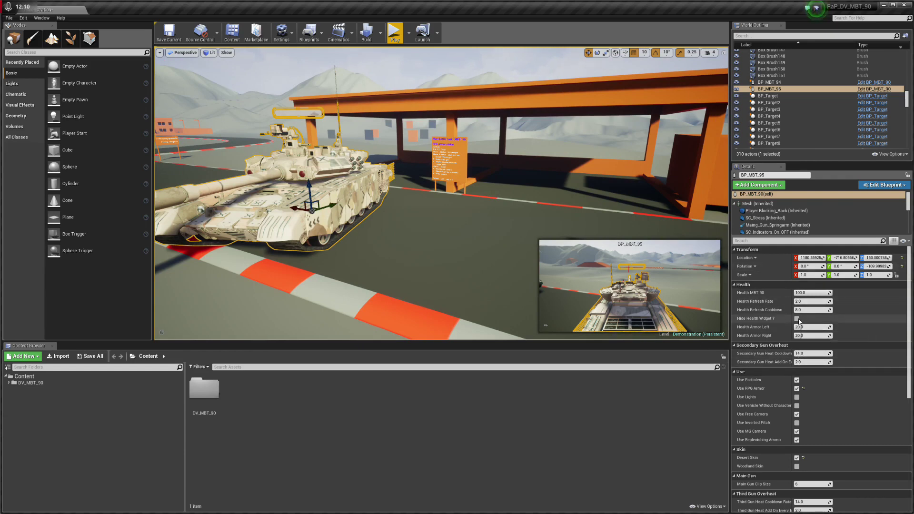
{"action": "scroll", "coordinate": [870, 329], "scroll_direction": "down", "scroll_amount": 2}
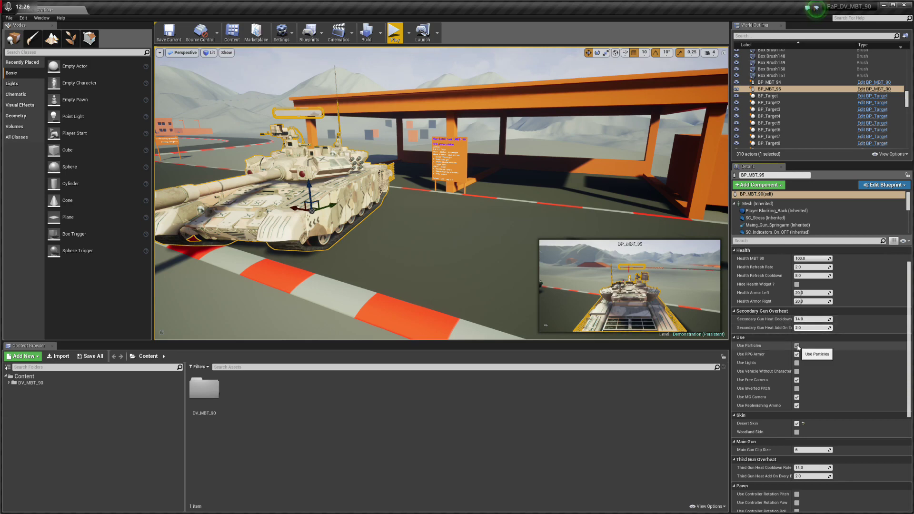
{"action": "left_click", "coordinate": [796, 346]}
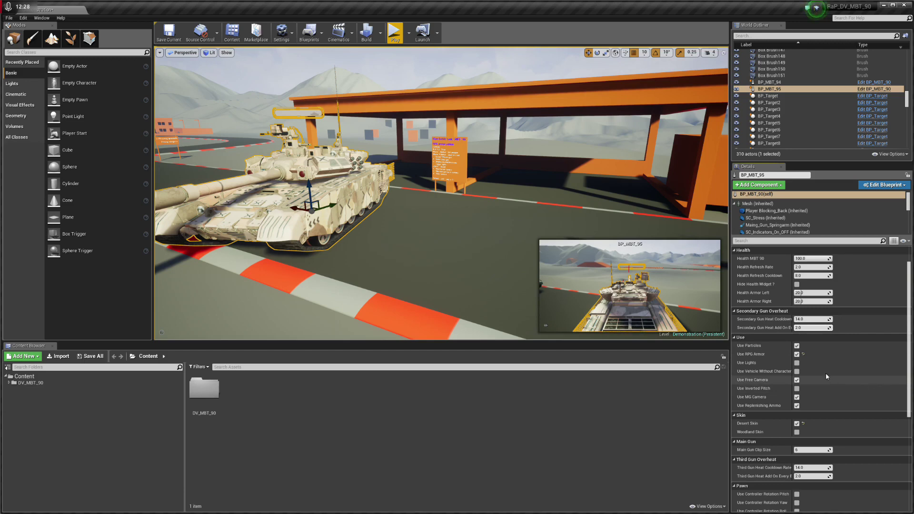
{"action": "left_click", "coordinate": [797, 354]}
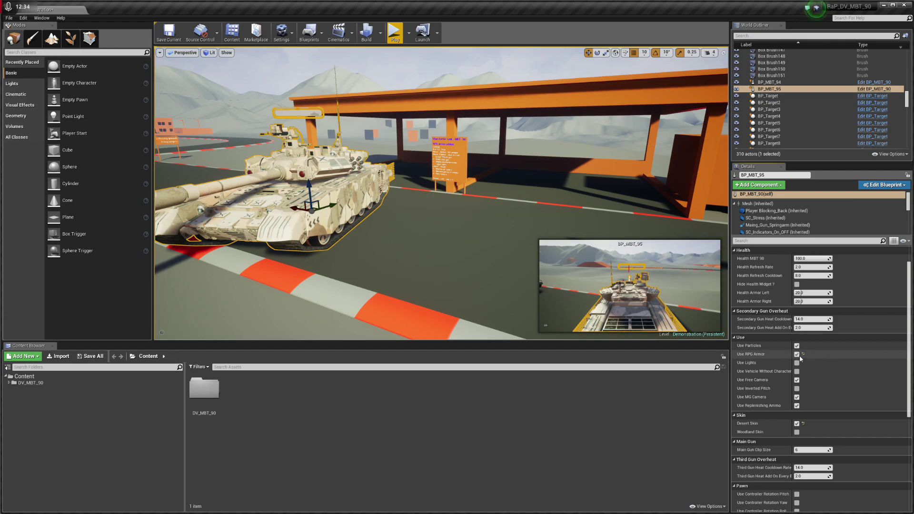
{"action": "right_click_drag", "start_coordinate": [524, 214], "coordinate": [431, 214]}
{"action": "left_click", "coordinate": [797, 363]}
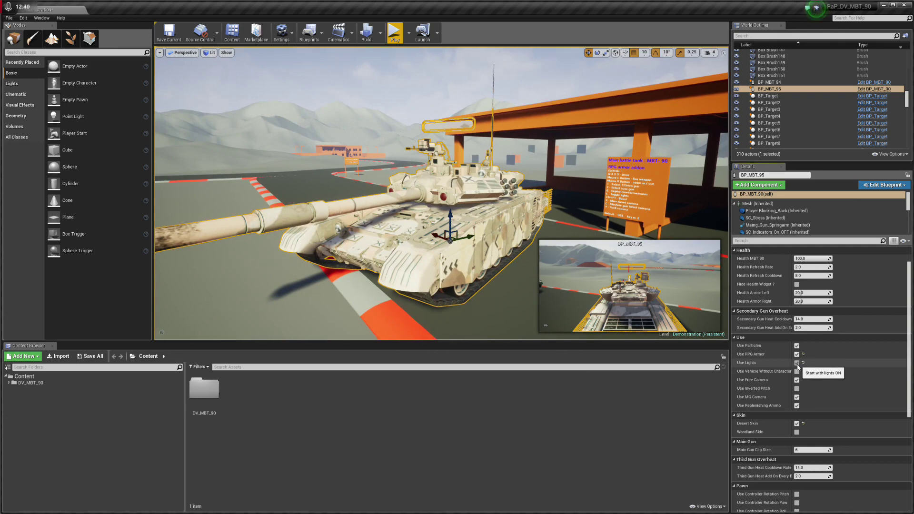
{"action": "left_click", "coordinate": [797, 363]}
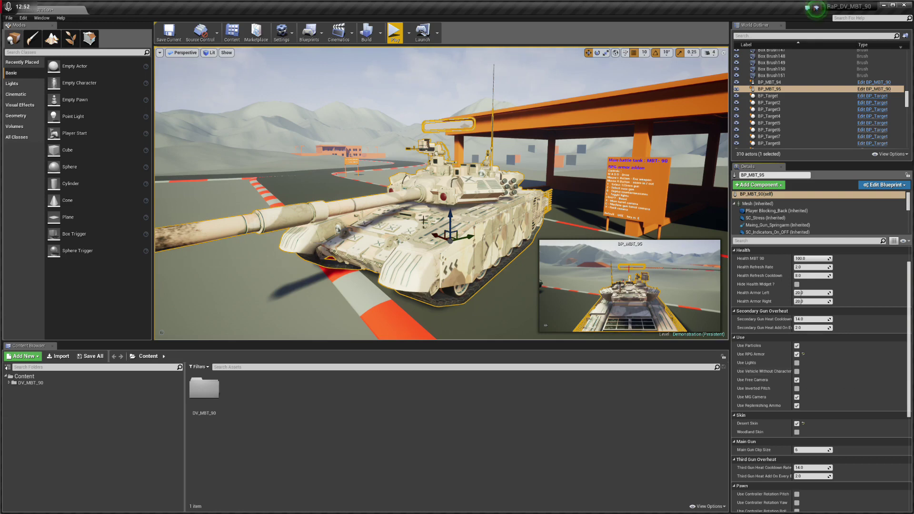
- Enable Use Vehicle Without Character, view the Auto Possess Player choices, and disable the option again
{"action": "left_click", "coordinate": [796, 372]}
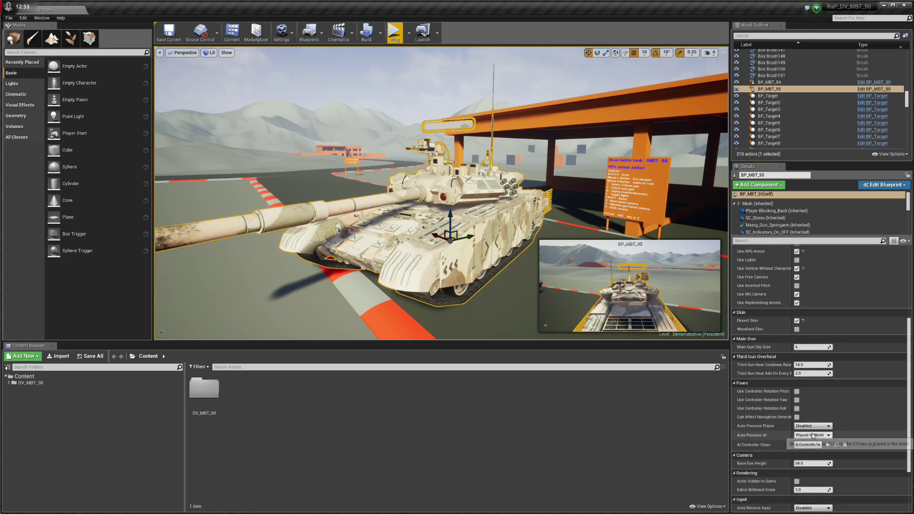
{"action": "left_click", "coordinate": [813, 426]}
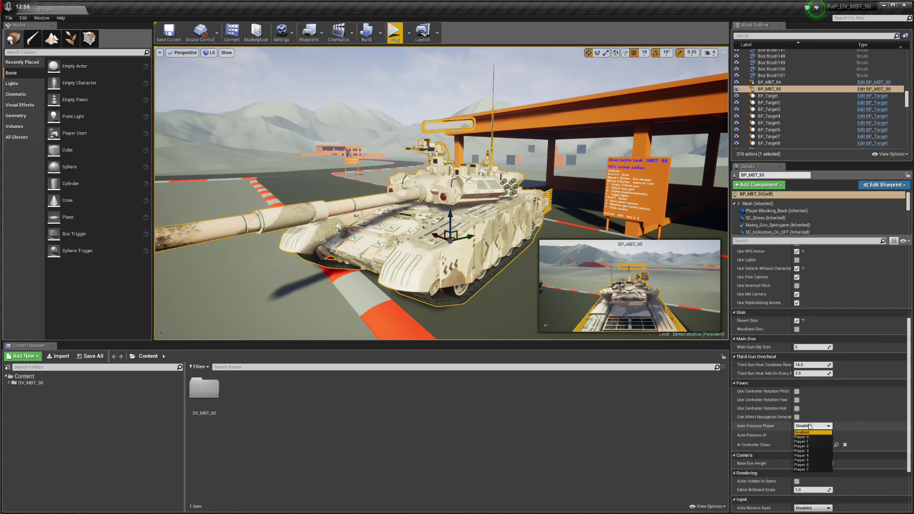
{"action": "left_click", "coordinate": [796, 269]}
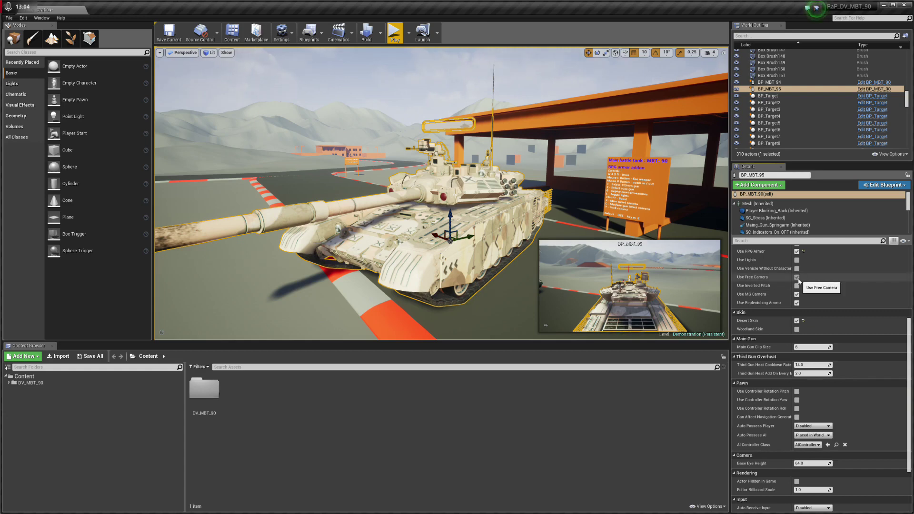
- Toggle Use Free Camera and Use MG Camera off and on again while examining the turret's machine gun up close
{"action": "left_click", "coordinate": [798, 278]}
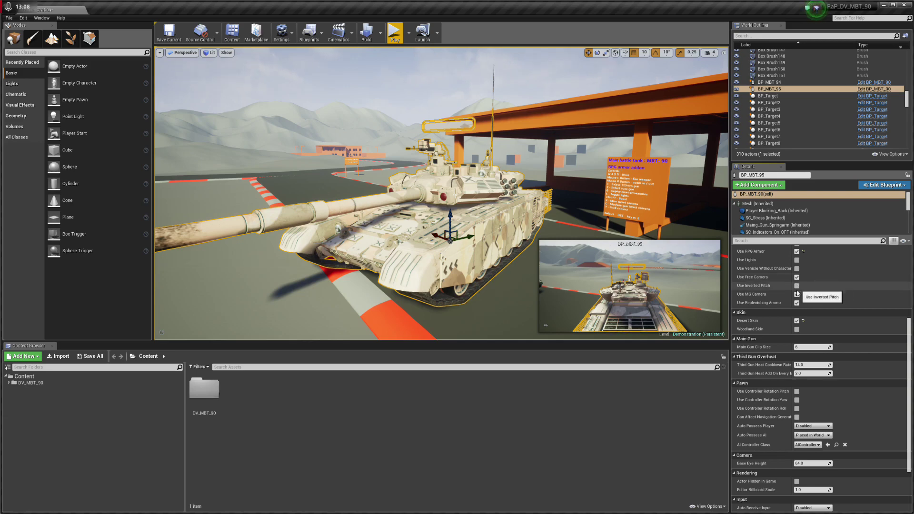
{"action": "left_click", "coordinate": [797, 295]}
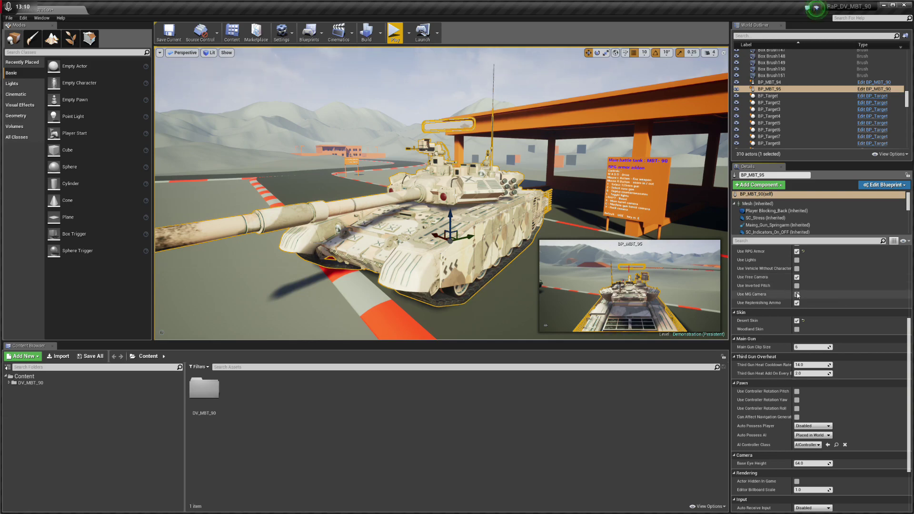
{"action": "left_click", "coordinate": [797, 294]}
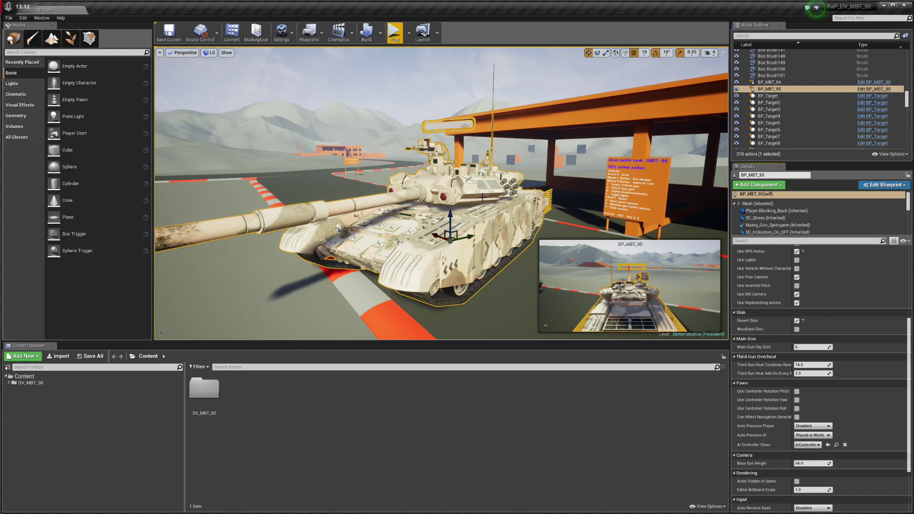
{"action": "right_click_drag", "start_coordinate": [427, 174], "coordinate": [427, 175]}
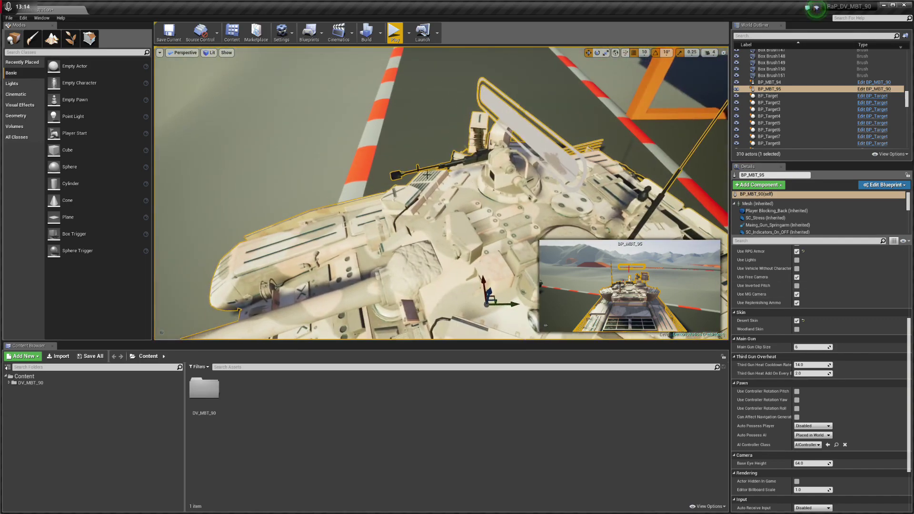
{"action": "left_click", "coordinate": [797, 294]}
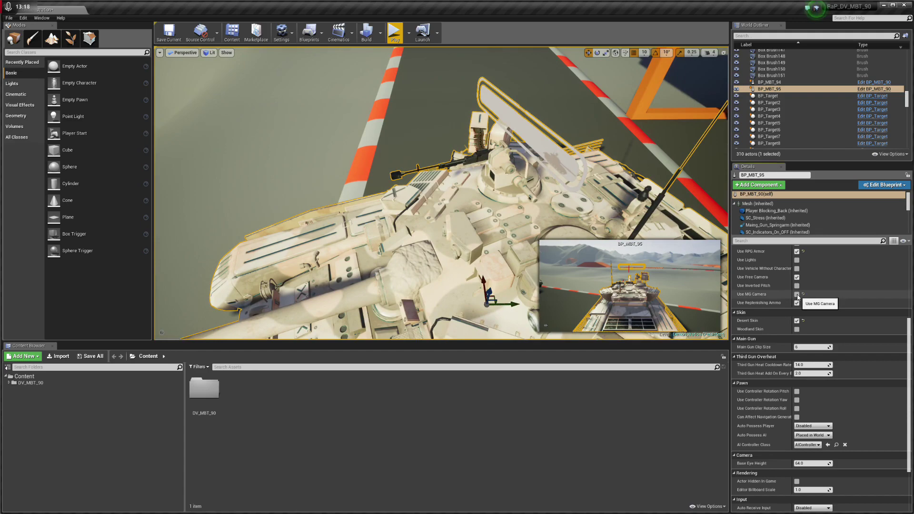
{"action": "mouse_move", "coordinate": [531, 192]}
{"action": "right_mouse_down"}
{"action": "mouse_move", "coordinate": [541, 192]}
{"action": "mouse_move", "coordinate": [533, 187]}
{"action": "right_mouse_up"}
{"action": "left_click", "coordinate": [797, 294]}
- Toggle Use Replenishing Ammo off and on again, and bring the whole desert tank back into view
{"action": "left_click", "coordinate": [797, 303]}
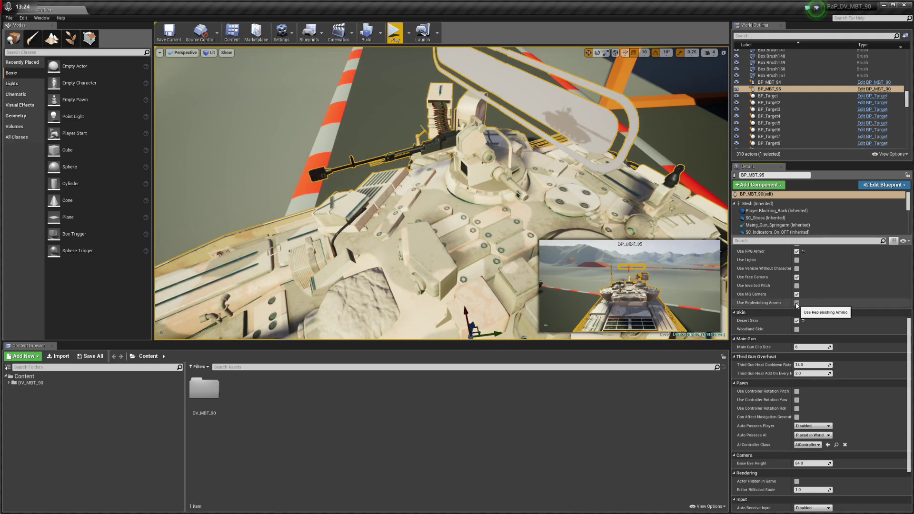
{"action": "left_click", "coordinate": [797, 303]}
{"action": "key", "text": "s"}
{"action": "mouse_move", "coordinate": [540, 259]}
{"action": "right_mouse_down"}
{"action": "mouse_move", "coordinate": [540, 266]}
{"action": "mouse_move", "coordinate": [540, 258]}
{"action": "right_mouse_up"}
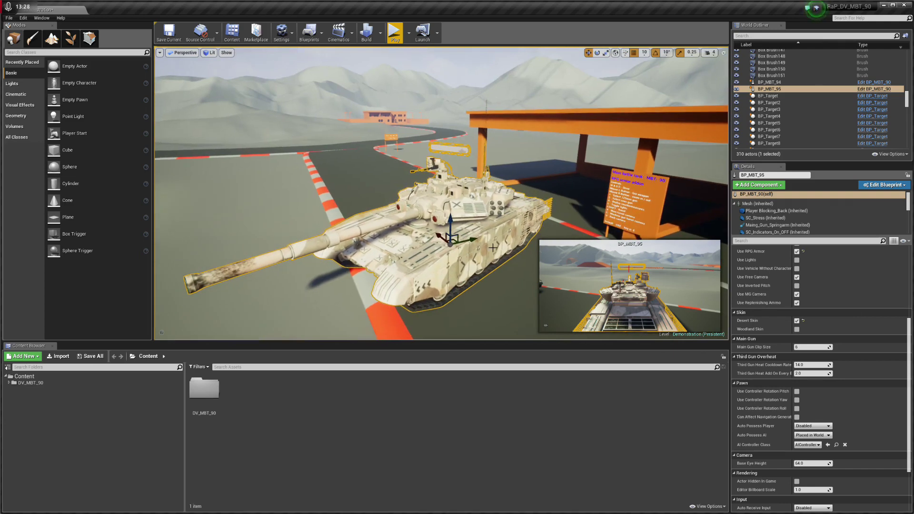
- Disable Use Replenishing Ammo on the desert tank and view the tank from a different angle
{"action": "left_click", "coordinate": [797, 303]}
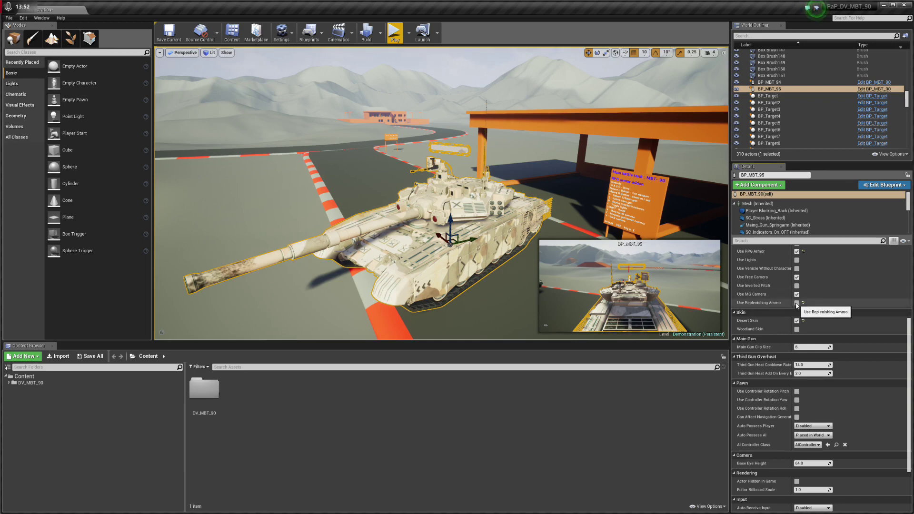
{"action": "right_click_drag", "start_coordinate": [396, 150], "coordinate": [339, 163]}
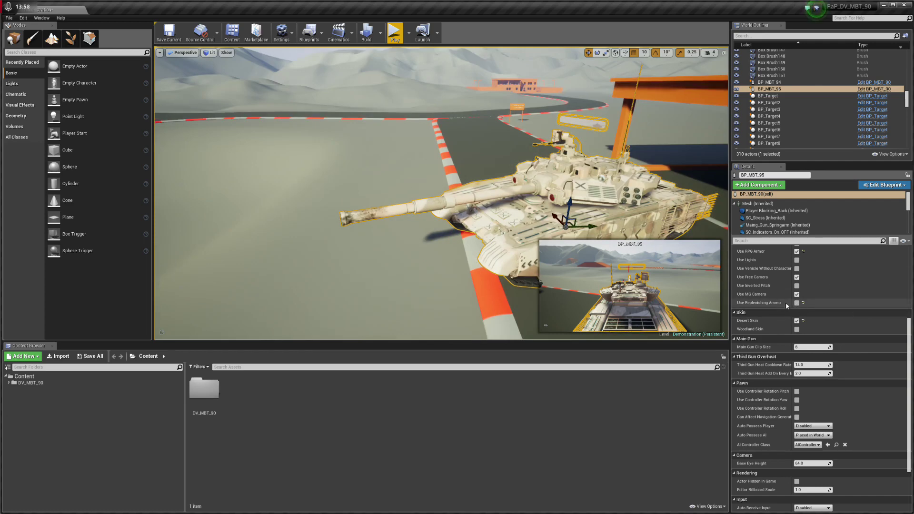
{"action": "right_click_drag", "start_coordinate": [383, 148], "coordinate": [405, 149]}
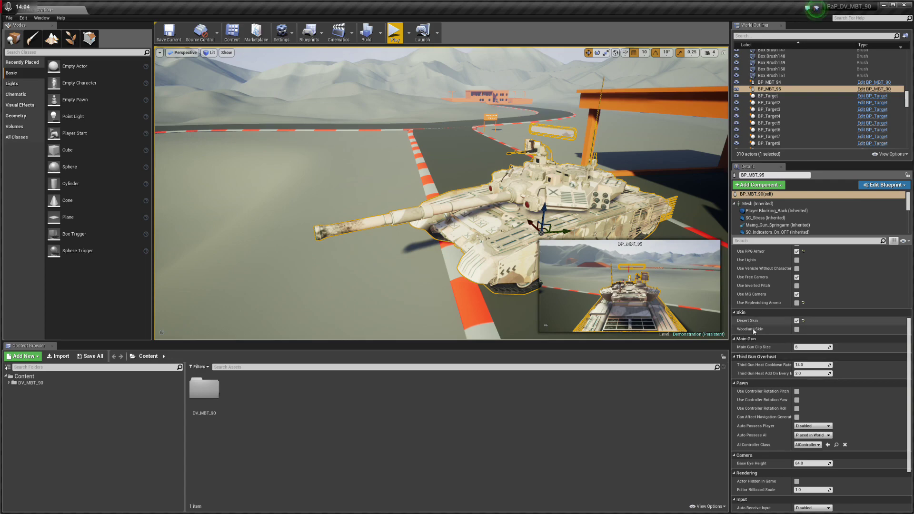
- Change the desert tank's Main Gun Clip Size and reset it to the default
{"action": "left_click", "coordinate": [808, 347]}
{"action": "left_click", "coordinate": [808, 347]}
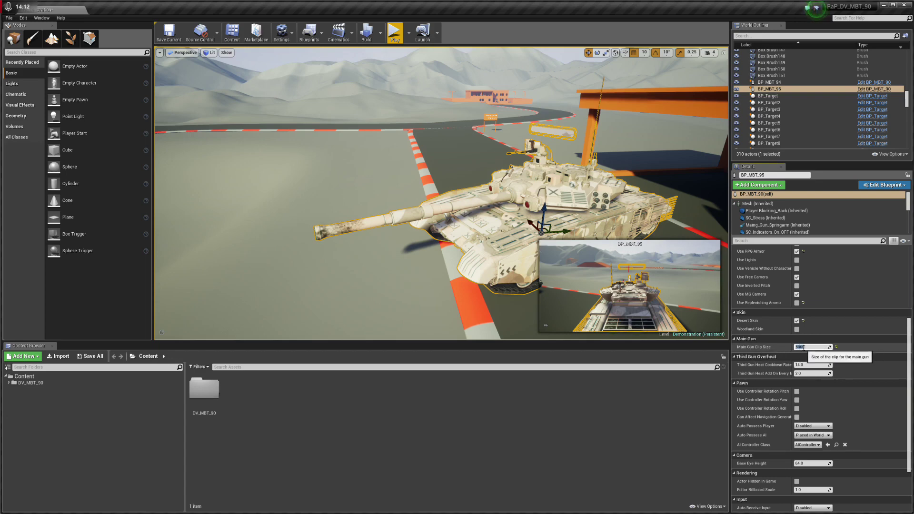
{"action": "left_click", "coordinate": [836, 347]}
- Examine the Third Gun Overheat settings and review the rest of the desert tank's options
{"action": "scroll", "coordinate": [864, 362], "scroll_direction": "down", "scroll_amount": 3}
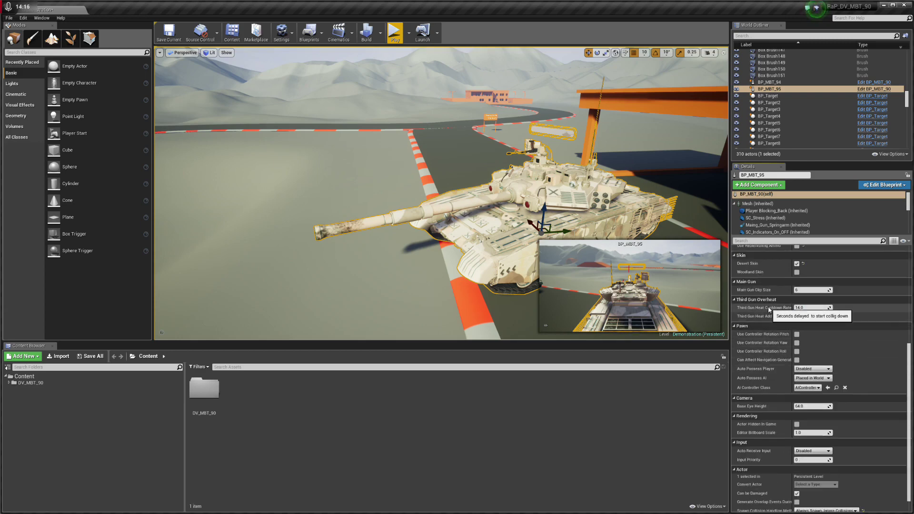
{"action": "scroll", "coordinate": [816, 340], "scroll_direction": "up", "scroll_amount": 10}
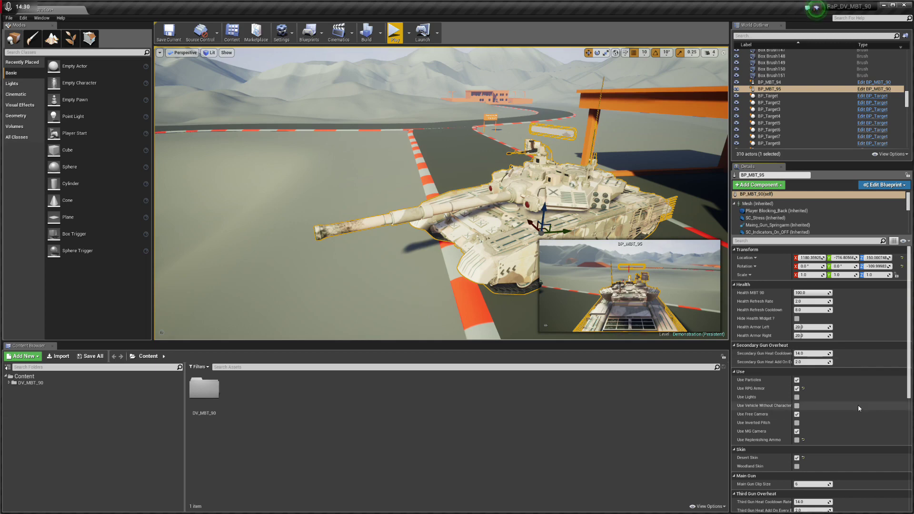
{"action": "scroll", "coordinate": [846, 390], "scroll_direction": "down", "scroll_amount": 5}
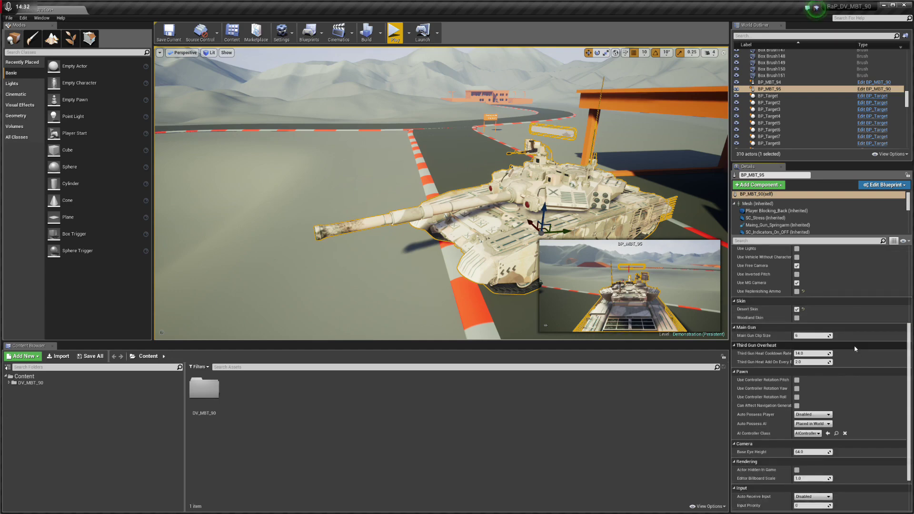
{"action": "scroll", "coordinate": [854, 345], "scroll_direction": "up", "scroll_amount": 4}
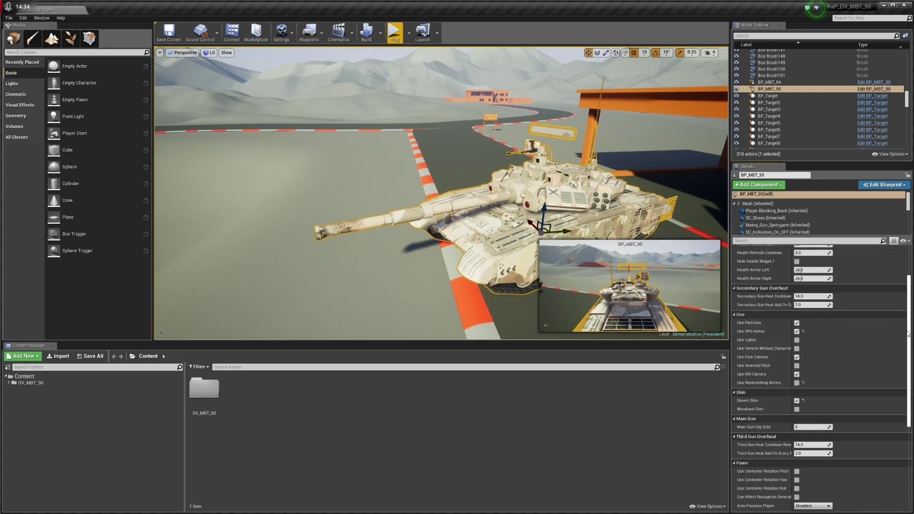
{"action": "scroll", "coordinate": [908, 312], "scroll_direction": "up", "scroll_amount": 1}
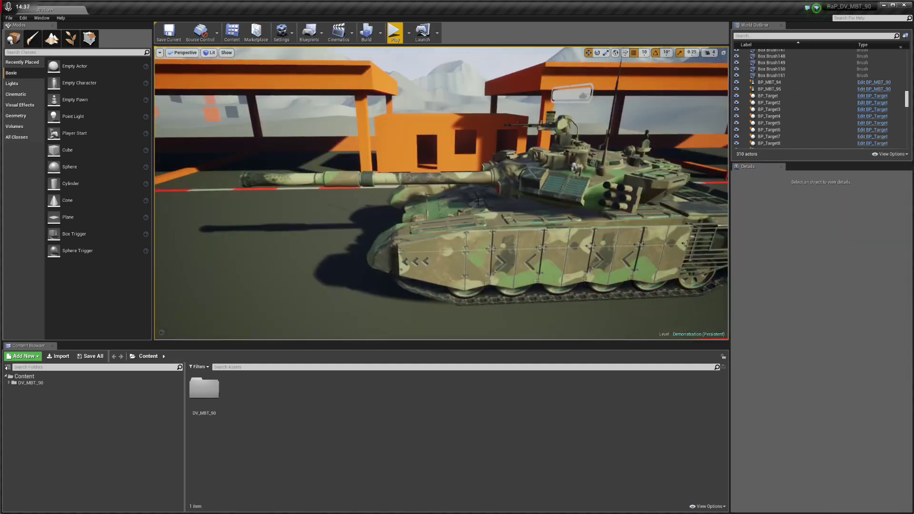
- Select the woodland tank, then browse the DV_MBT_90 Blueprints folder and open its Meshes folder
{"action": "right_click_drag", "start_coordinate": [447, 180], "coordinate": [442, 176]}
{"action": "left_click", "coordinate": [442, 176]}
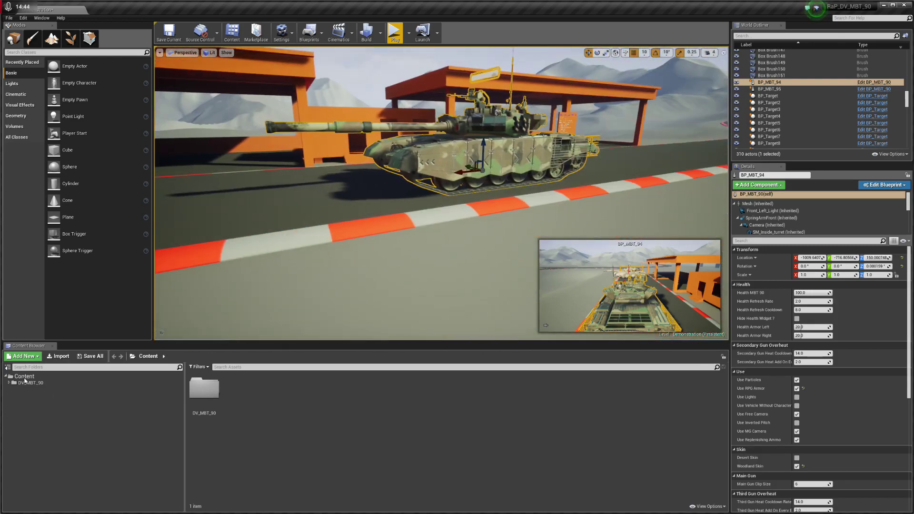
{"action": "left_click", "coordinate": [9, 383]}
{"action": "left_click", "coordinate": [51, 395]}
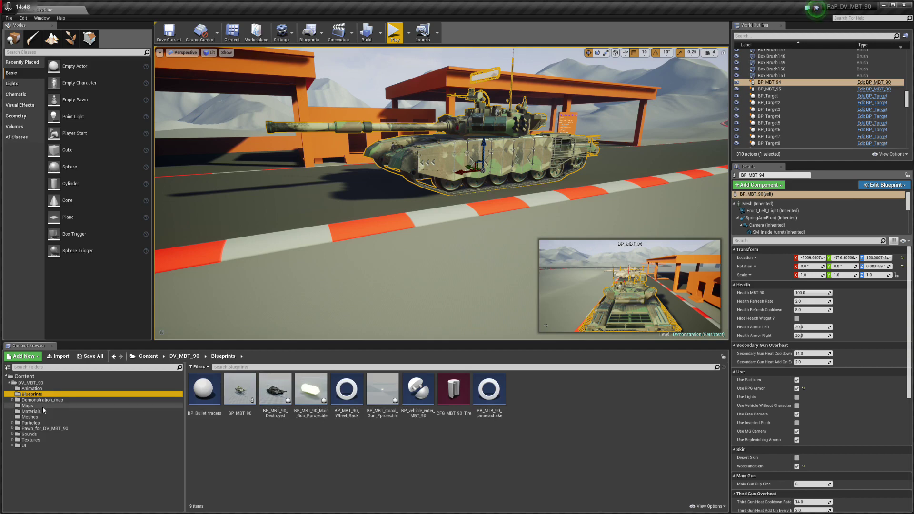
{"action": "left_click", "coordinate": [43, 416]}
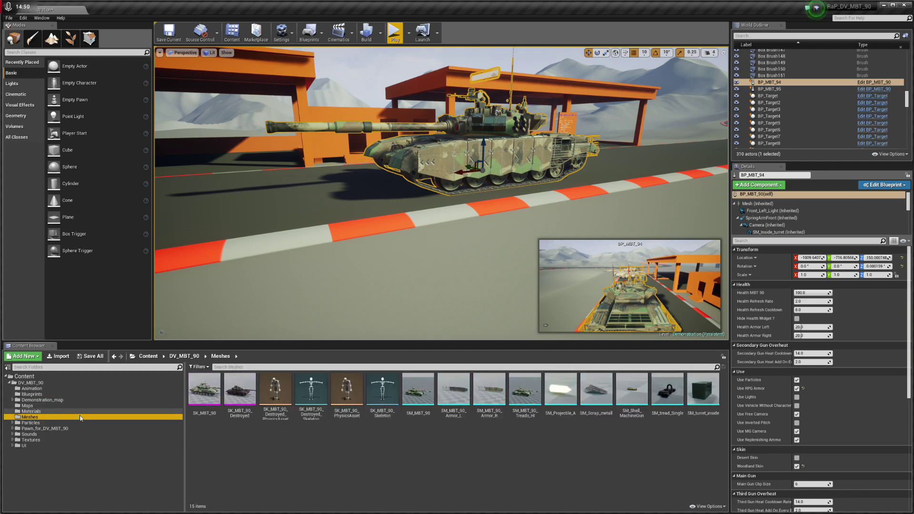
- Place the SK_MBT_90_Destroyed mesh beside the woodland tank, examine it, and delete it
{"action": "left_click_drag", "start_coordinate": [240, 388], "coordinate": [457, 215]}
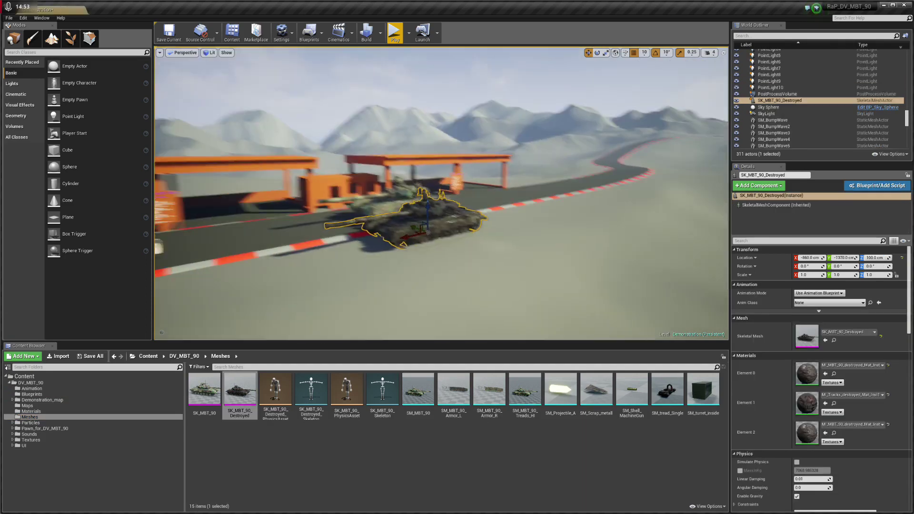
{"action": "right_click_drag", "start_coordinate": [496, 211], "coordinate": [496, 211]}
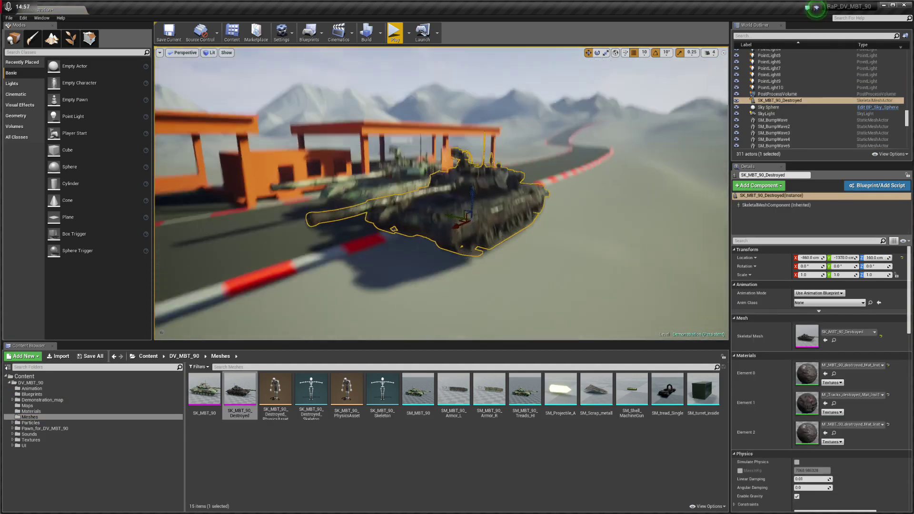
{"action": "right_click_drag", "start_coordinate": [497, 211], "coordinate": [564, 211]}
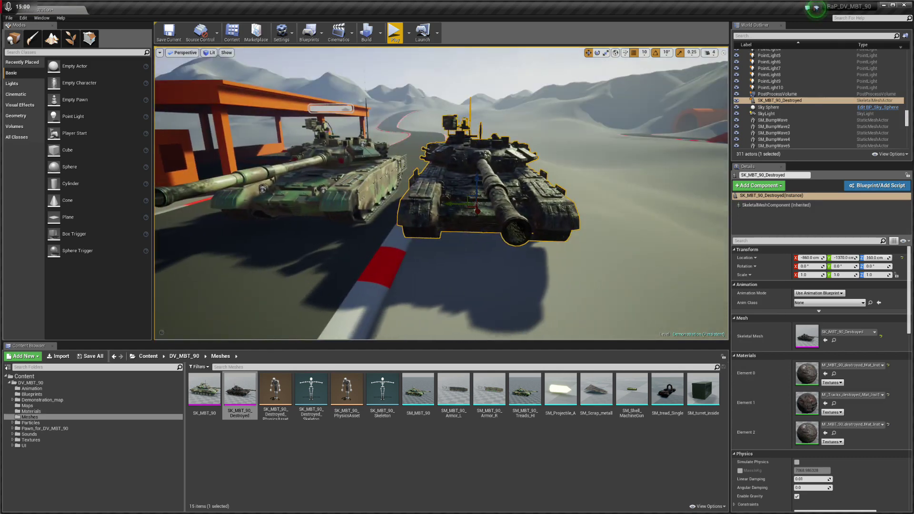
{"action": "key", "text": "Delete"}
- Place the BP_MBT_90_Destroyed blueprint beside the woodland tank and raise it to a Z location of 140 cm
{"action": "left_click", "coordinate": [32, 395]}
{"action": "left_click", "coordinate": [276, 395]}
{"action": "left_click_drag", "start_coordinate": [275, 393], "coordinate": [476, 219]}
{"action": "right_click_drag", "start_coordinate": [514, 174], "coordinate": [343, 174]}
{"action": "key", "text": "d"}
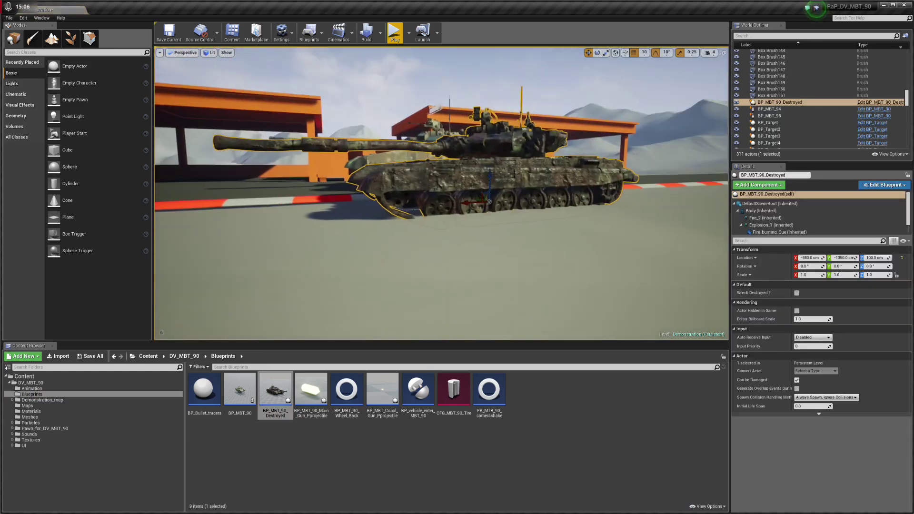
{"action": "left_click_drag", "start_coordinate": [491, 189], "coordinate": [491, 170]}
- Examine the destroyed tank's hull, gun, wheels and underside from several angles
{"action": "right_click_drag", "start_coordinate": [300, 161], "coordinate": [471, 161]}
{"action": "key", "text": "a"}
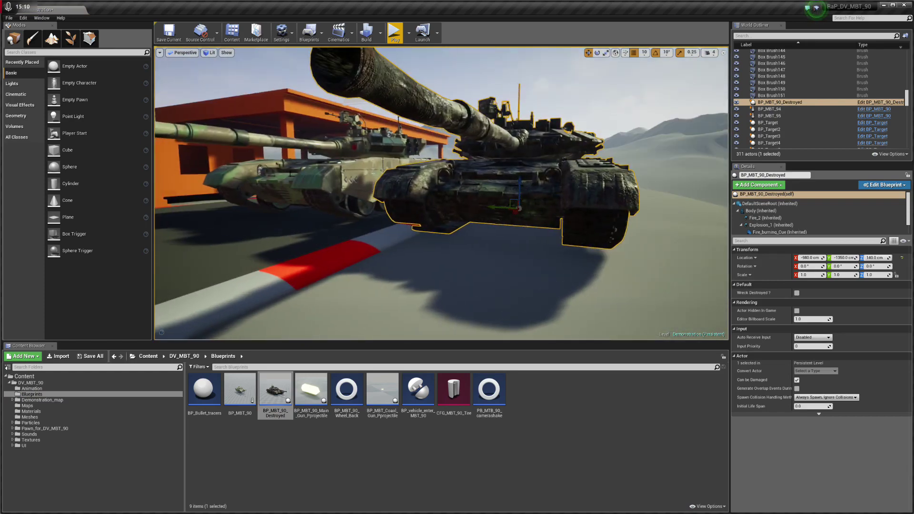
{"action": "right_click_drag", "start_coordinate": [489, 168], "coordinate": [469, 185]}
{"action": "key", "text": "d"}
{"action": "right_click_drag", "start_coordinate": [521, 197], "coordinate": [390, 168]}
{"action": "key", "text": "d"}
{"action": "key", "text": "a"}
{"action": "right_click_drag", "start_coordinate": [510, 245], "coordinate": [605, 217]}
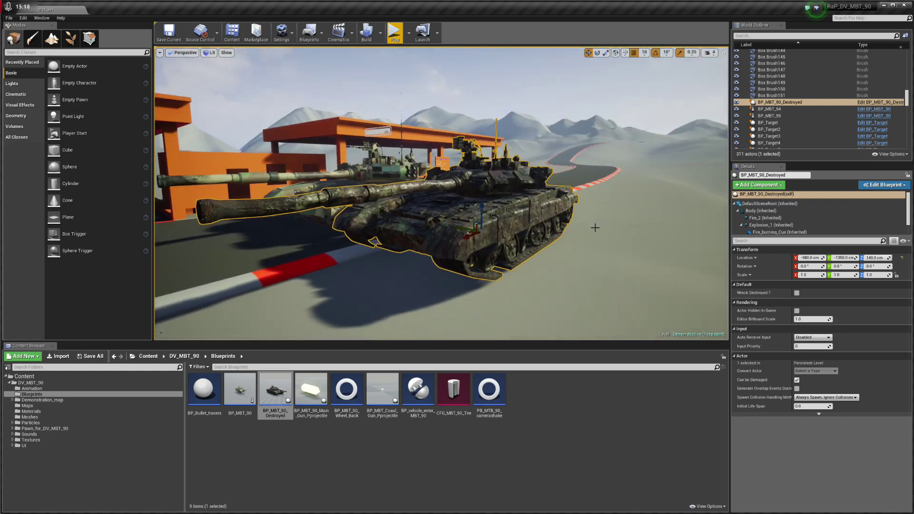
- Simulate the level to watch the destroyed tank's explosion and fire effects, and stop the simulation
{"action": "left_click", "coordinate": [516, 84]}
{"action": "left_click", "coordinate": [409, 33]}
{"action": "left_click", "coordinate": [433, 92]}
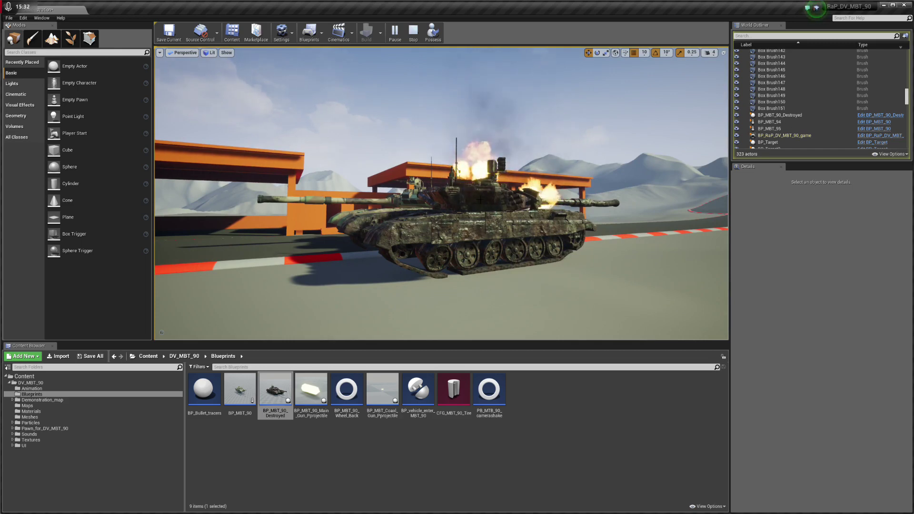
{"action": "left_click", "coordinate": [414, 32]}
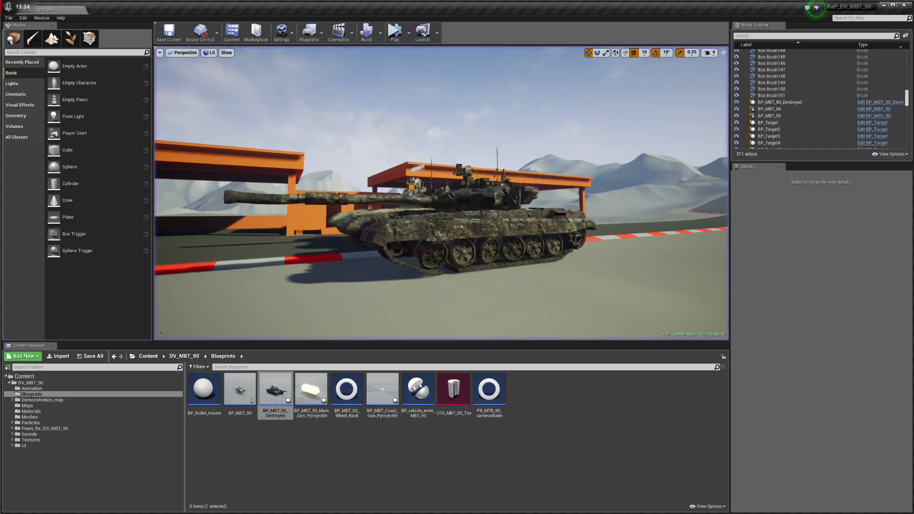
- Select the destroyed tank, raise it to a Z location of 210 cm, and delete it
{"action": "left_click", "coordinate": [501, 228]}
{"action": "right_click_drag", "start_coordinate": [613, 250], "coordinate": [590, 298]}
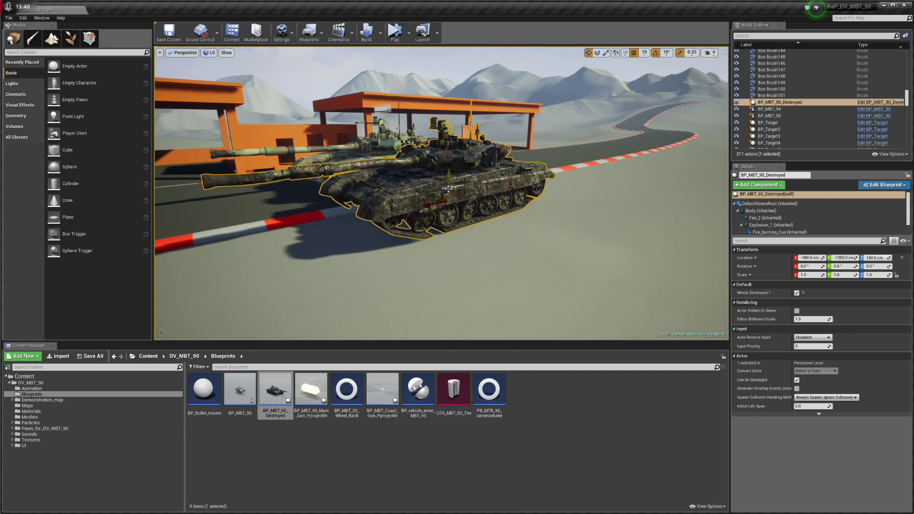
{"action": "left_click_drag", "start_coordinate": [448, 189], "coordinate": [447, 174]}
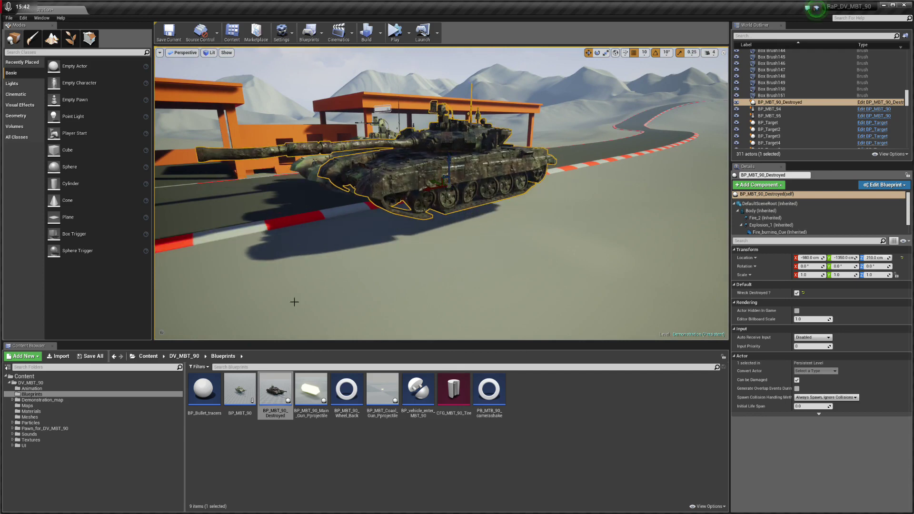
{"action": "key", "text": "Delete"}
- Place the SM_MBT_90_Treads_HI mesh beside the woodland tank and examine its treads up close
{"action": "left_click", "coordinate": [29, 417]}
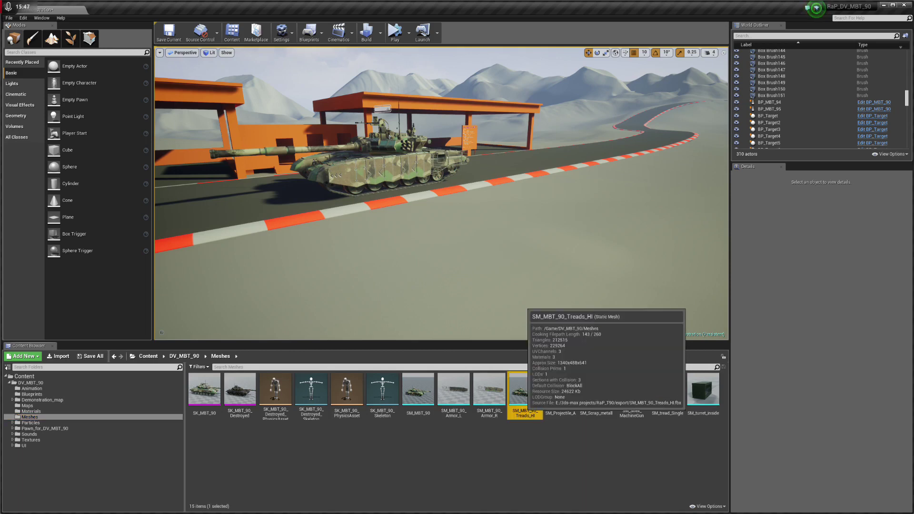
{"action": "left_click_drag", "start_coordinate": [525, 388], "coordinate": [502, 168]}
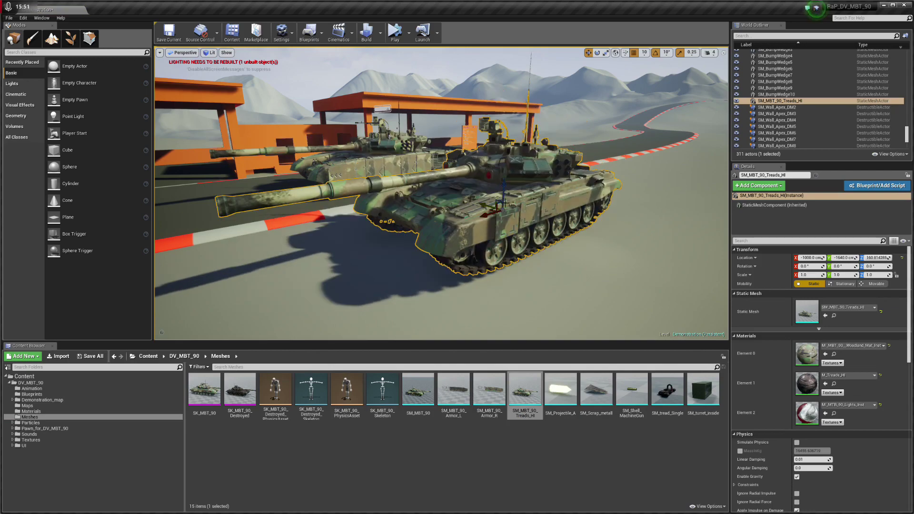
{"action": "right_click_drag", "start_coordinate": [500, 173], "coordinate": [499, 200]}
{"action": "right_click_drag", "start_coordinate": [294, 260], "coordinate": [429, 257]}
{"action": "left_click", "coordinate": [362, 257]}
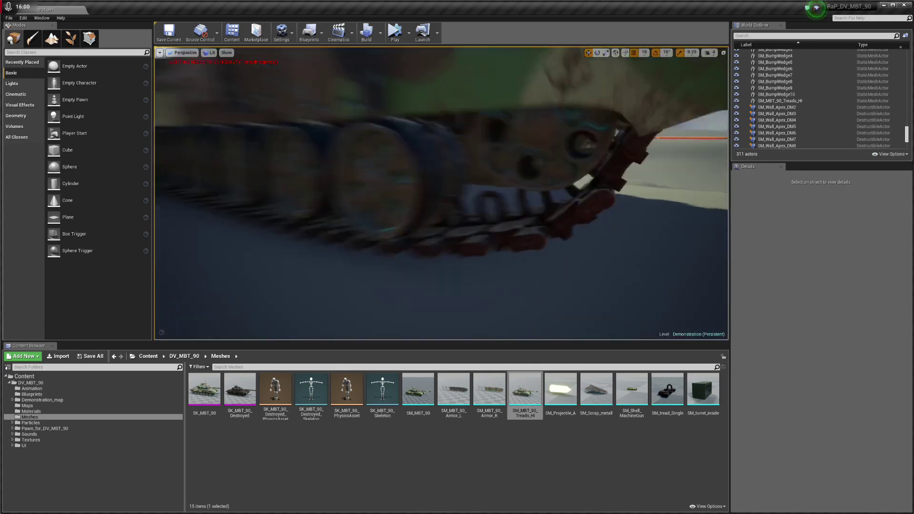
{"action": "right_click_drag", "start_coordinate": [524, 230], "coordinate": [342, 215]}
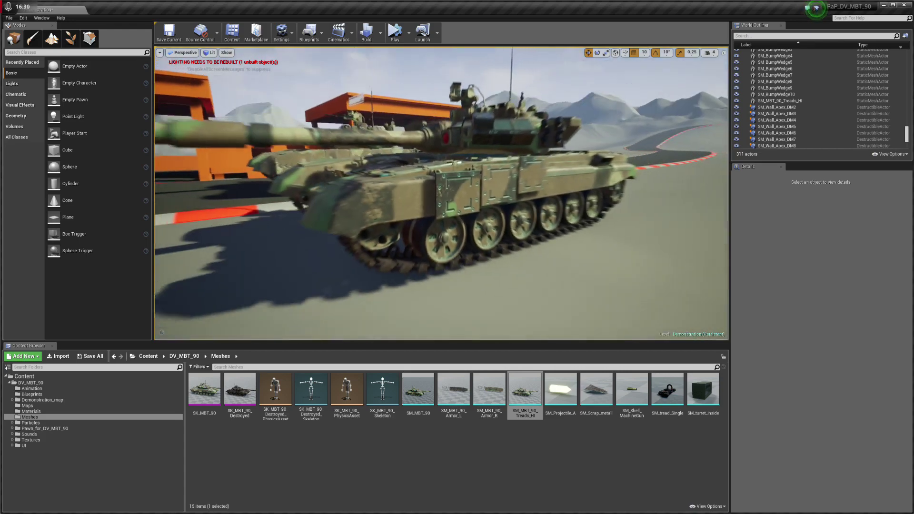
- Select the SM_MBT_90_Treads_HI mesh and lower it to a Z location of about 161 cm
{"action": "left_click", "coordinate": [489, 187]}
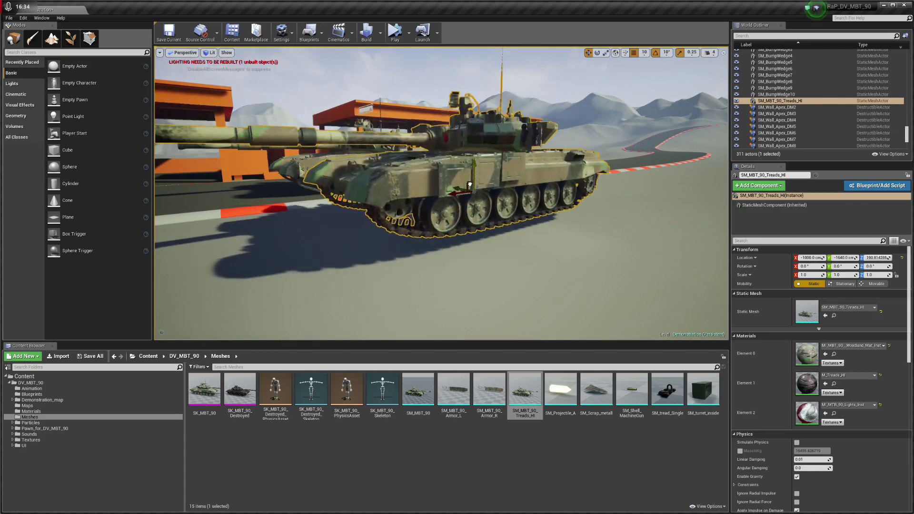
{"action": "left_click_drag", "start_coordinate": [468, 166], "coordinate": [467, 208]}
{"action": "right_click_drag", "start_coordinate": [467, 209], "coordinate": [504, 214]}
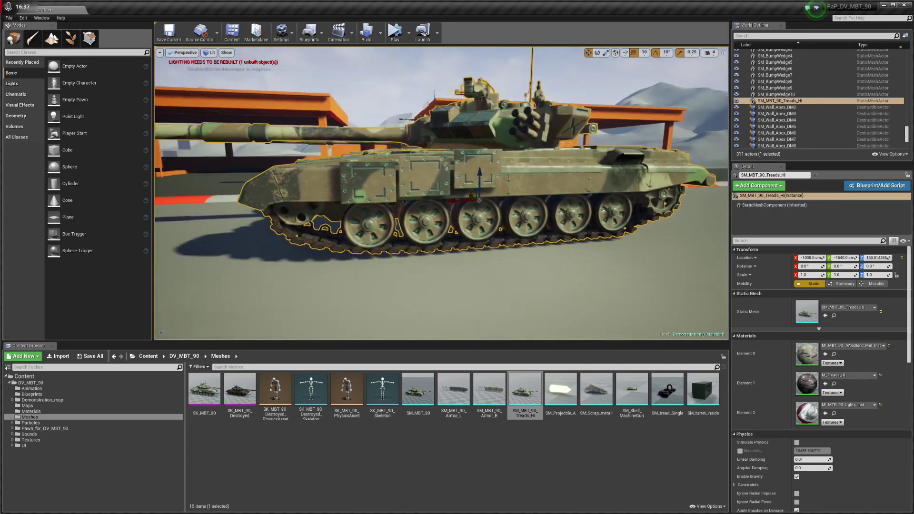
- Examine the high-detail tank's wheels and treads from several angles, and delete the mesh
{"action": "right_click_drag", "start_coordinate": [460, 204], "coordinate": [394, 189]}
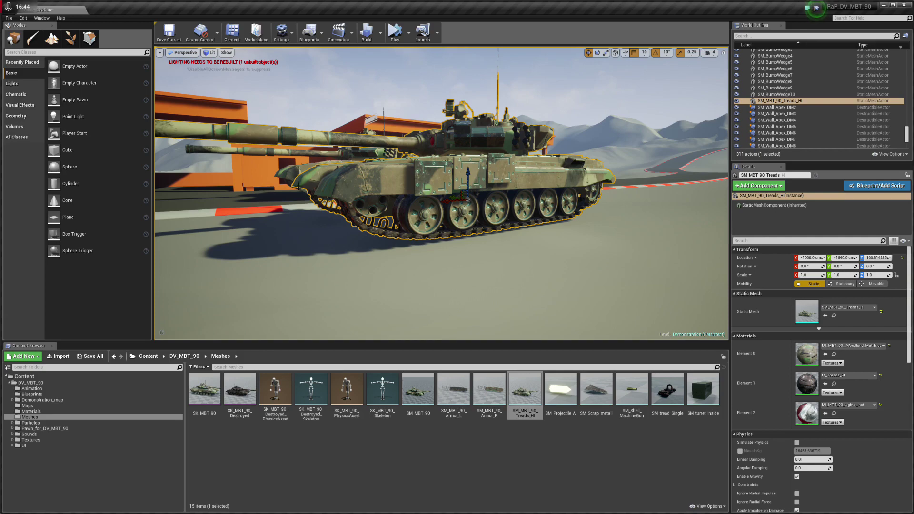
{"action": "right_click_drag", "start_coordinate": [441, 193], "coordinate": [381, 193]}
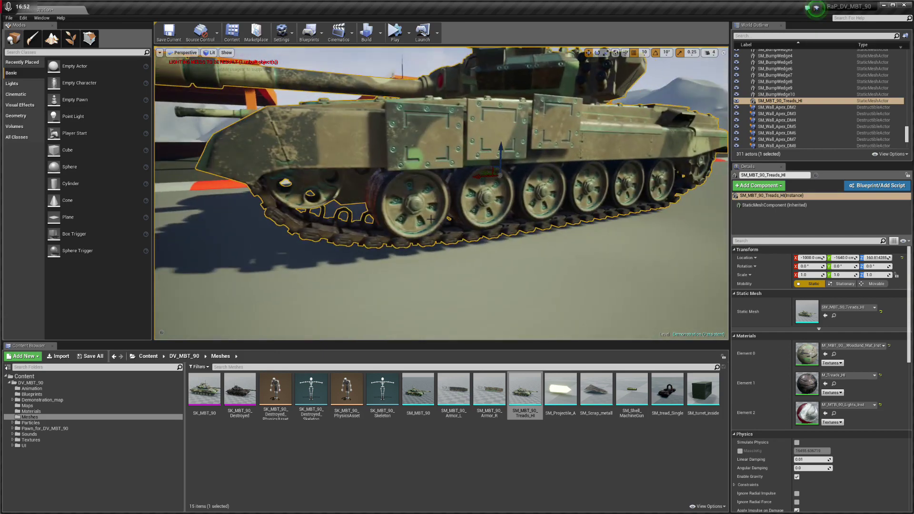
{"action": "mouse_move", "coordinate": [450, 142]}
{"action": "right_mouse_down"}
{"action": "mouse_move", "coordinate": [429, 167]}
{"action": "mouse_move", "coordinate": [448, 147]}
{"action": "right_mouse_up"}
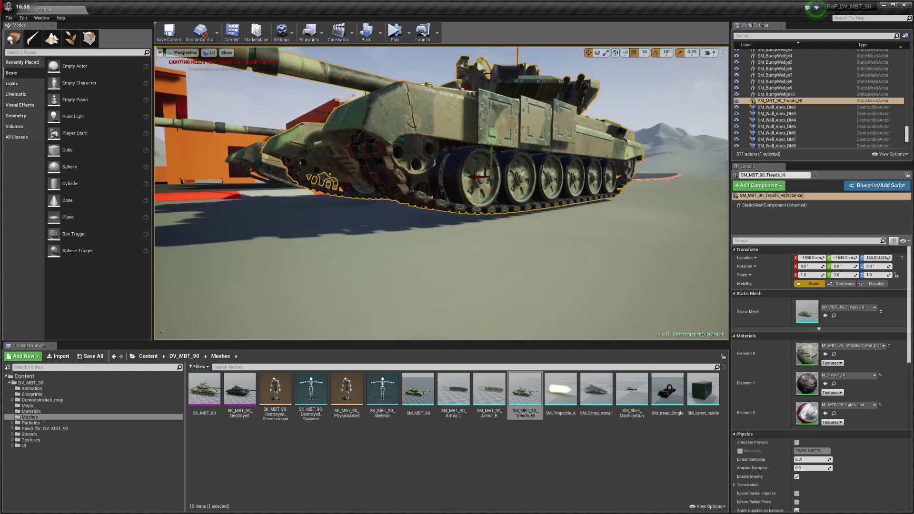
{"action": "right_click_drag", "start_coordinate": [441, 192], "coordinate": [472, 160]}
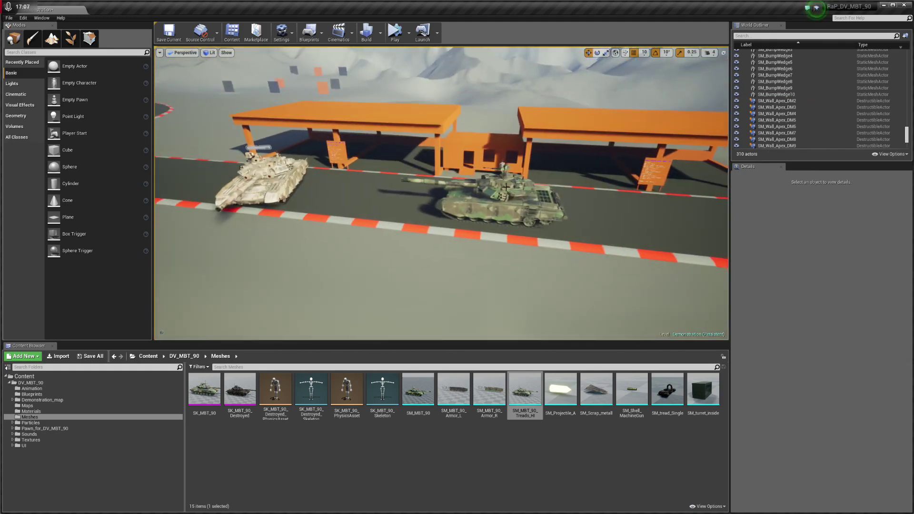
- Move the woodland tank to an X location of about -300 and rotate it to about -90° around Z
{"action": "left_click", "coordinate": [506, 187]}
{"action": "scroll", "coordinate": [516, 190], "scroll_direction": "up", "scroll_amount": 5}
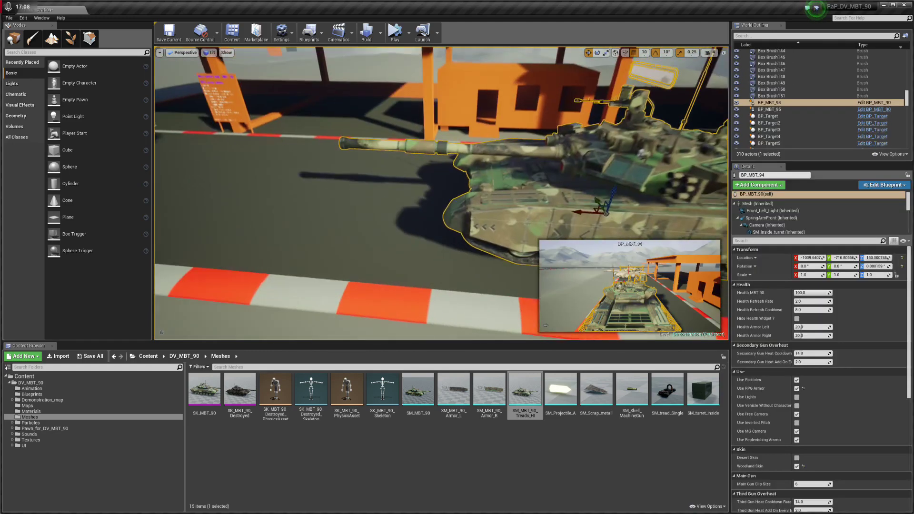
{"action": "scroll", "coordinate": [517, 190], "scroll_direction": "down", "scroll_amount": 3}
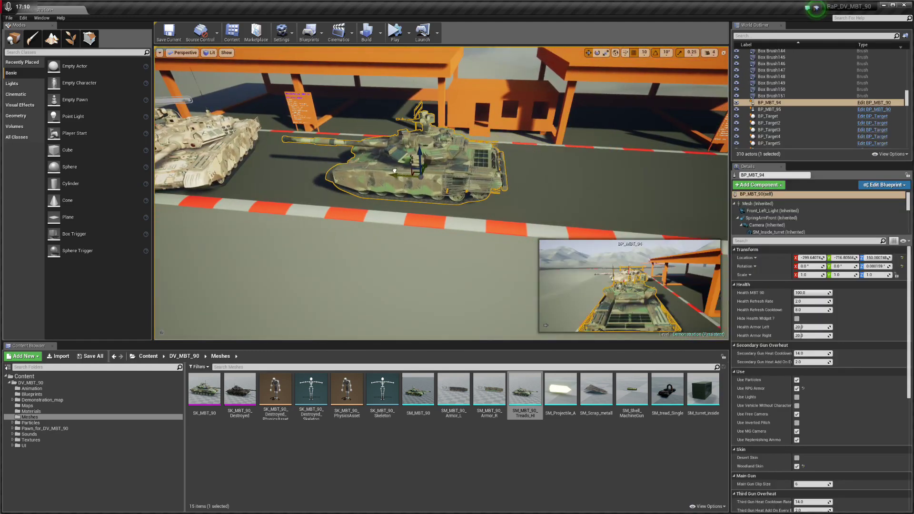
{"action": "left_click_drag", "start_coordinate": [403, 192], "coordinate": [447, 189]}
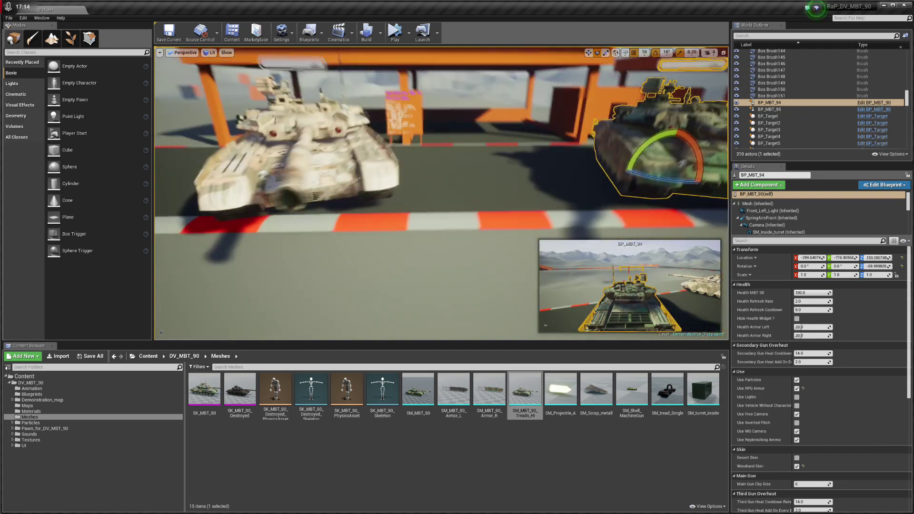
- Move the desert tank to an X location of about 570 beside the woodland tank, and duplicate both tanks alongside
{"action": "left_click", "coordinate": [343, 179]}
{"action": "left_click_drag", "start_coordinate": [293, 177], "coordinate": [438, 178]}
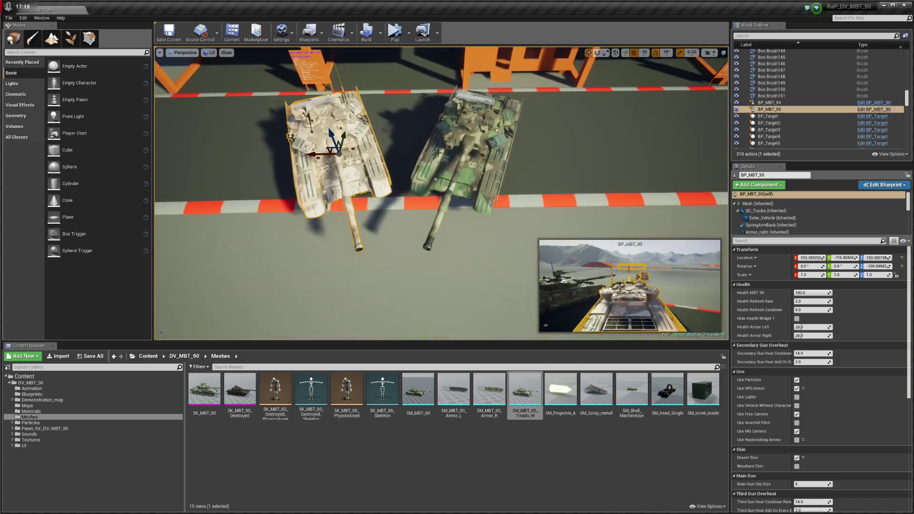
{"action": "left_click", "coordinate": [438, 153], "text": "ctrl"}
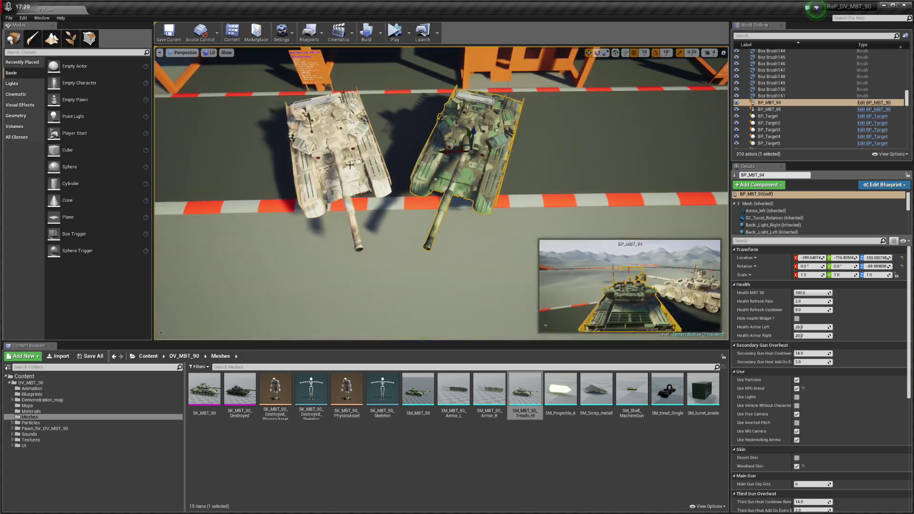
{"action": "left_click_drag", "start_coordinate": [325, 155], "coordinate": [581, 157], "text": "alt"}
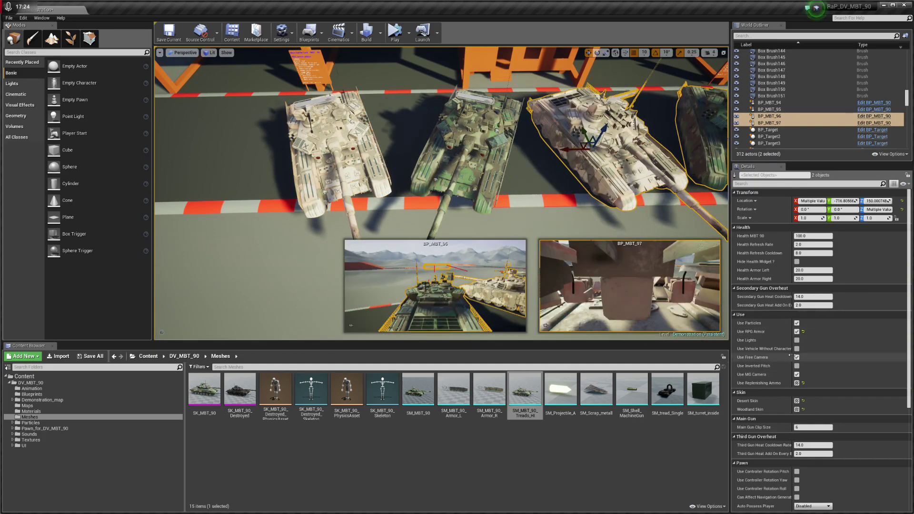